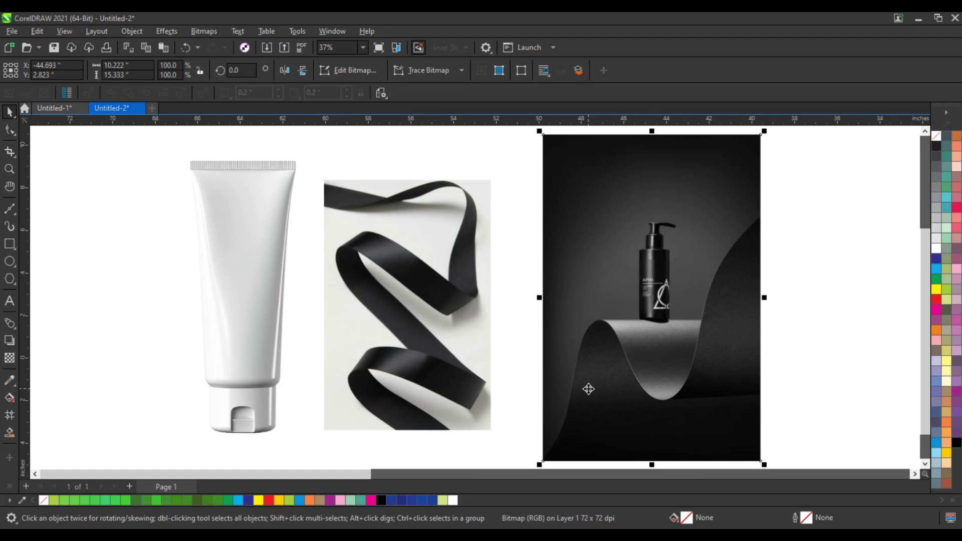
Spread out the reference images by moving the black bottle picture and the white tube further away from the ribbon picture.
{"action": "left_click", "coordinate": [473, 378]}
{"action": "scroll", "coordinate": [746, 323], "scroll_direction": "down", "scroll_amount": 2}
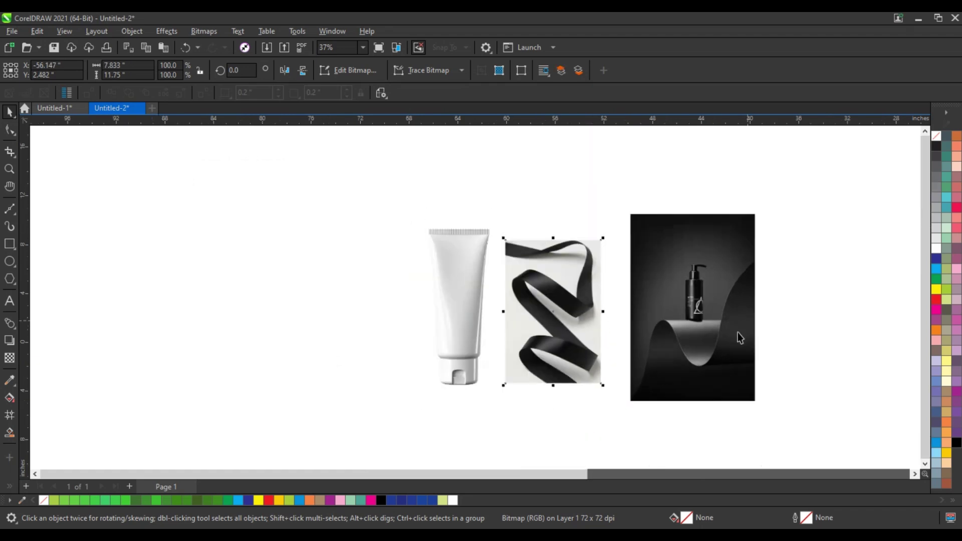
{"action": "left_click_drag", "start_coordinate": [689, 335], "coordinate": [750, 339]}
{"action": "left_click", "coordinate": [643, 358]}
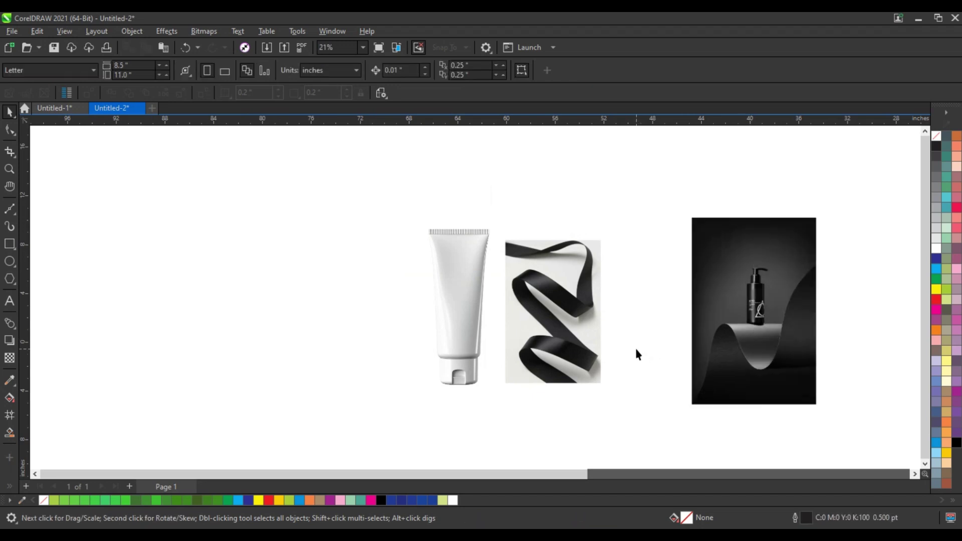
{"action": "left_click", "coordinate": [465, 325]}
{"action": "left_click_drag", "start_coordinate": [466, 318], "coordinate": [407, 290]}
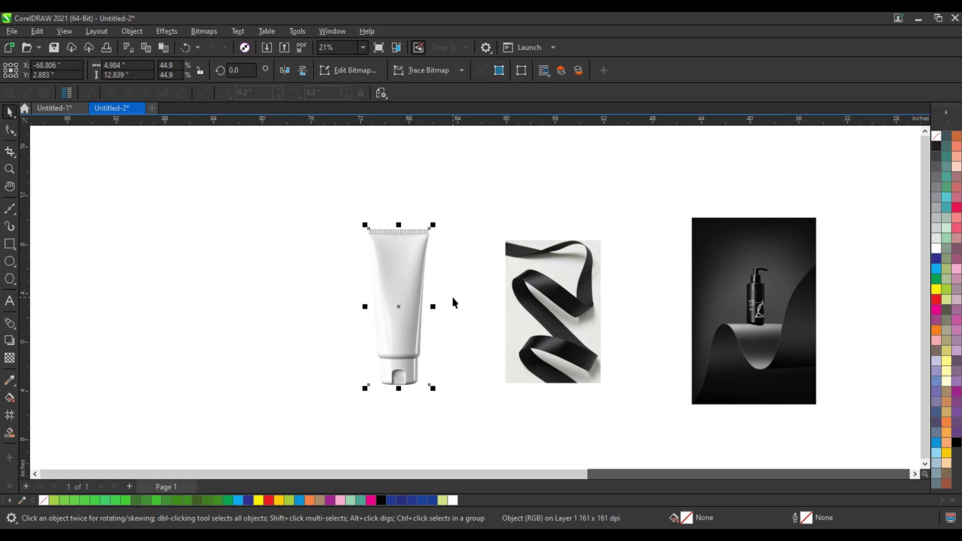
Draw a vertical freehand line about 1.1 inches long from the middle of the tube's crimped end and set its outline width to 8 pt.
{"action": "left_click", "coordinate": [14, 173]}
{"action": "left_click_drag", "start_coordinate": [461, 273], "coordinate": [463, 274]}
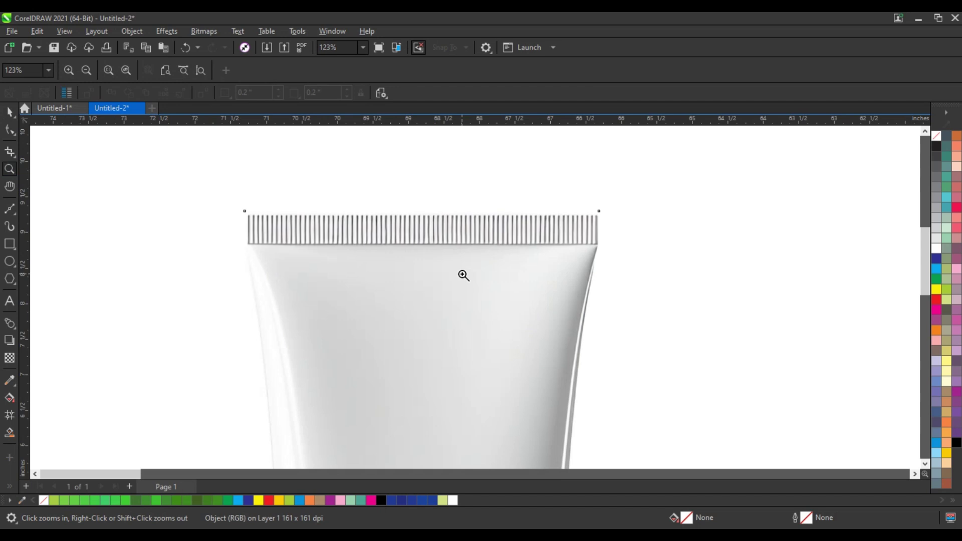
{"action": "left_click_drag", "start_coordinate": [224, 204], "coordinate": [604, 310]}
{"action": "left_click", "coordinate": [13, 213]}
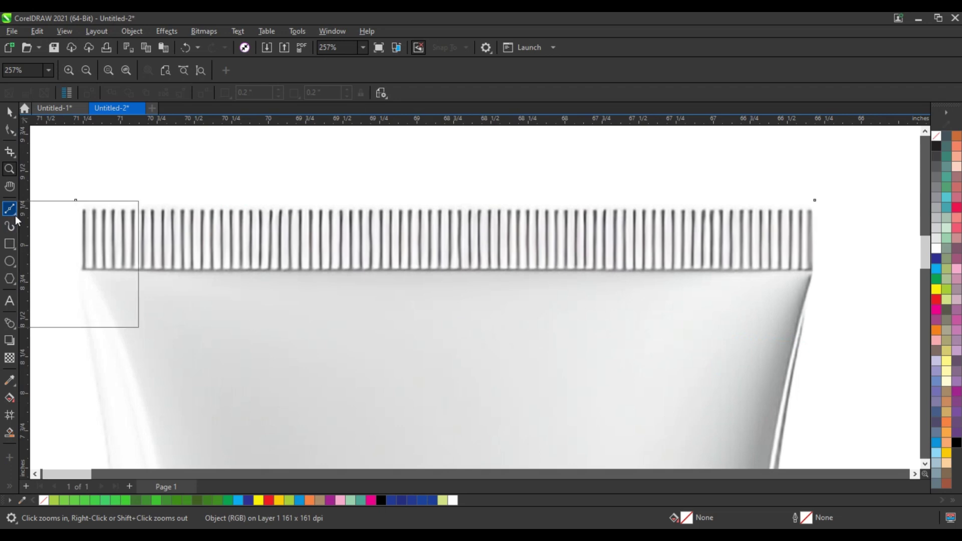
{"action": "left_click", "coordinate": [49, 222]}
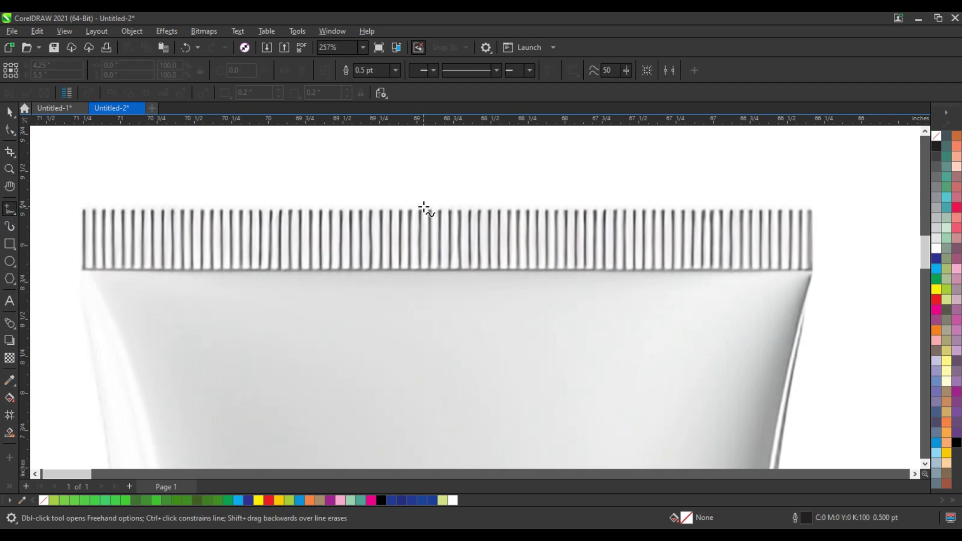
{"action": "left_click_drag", "start_coordinate": [423, 207], "coordinate": [419, 369]}
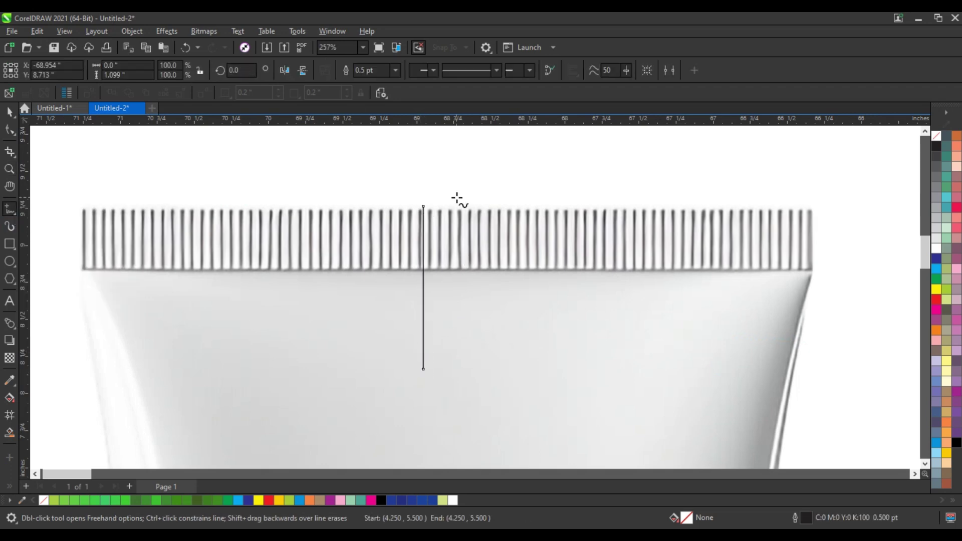
{"action": "left_click", "coordinate": [396, 71]}
{"action": "left_click", "coordinate": [376, 165]}
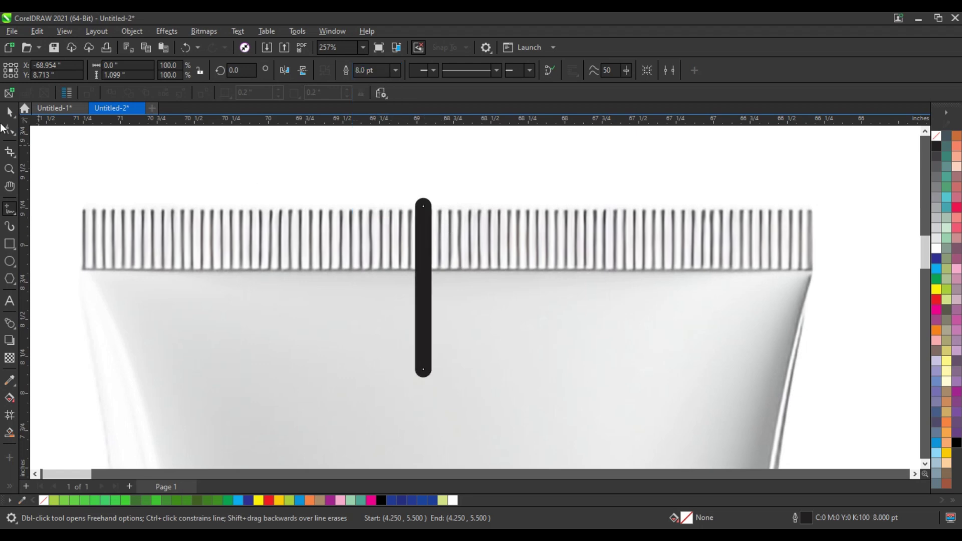
Centre the vertical line horizontally on the tube image and clear the selection.
{"action": "left_click", "coordinate": [9, 116]}
{"action": "left_click", "coordinate": [531, 278], "text": "shift"}
{"action": "key", "text": "c"}
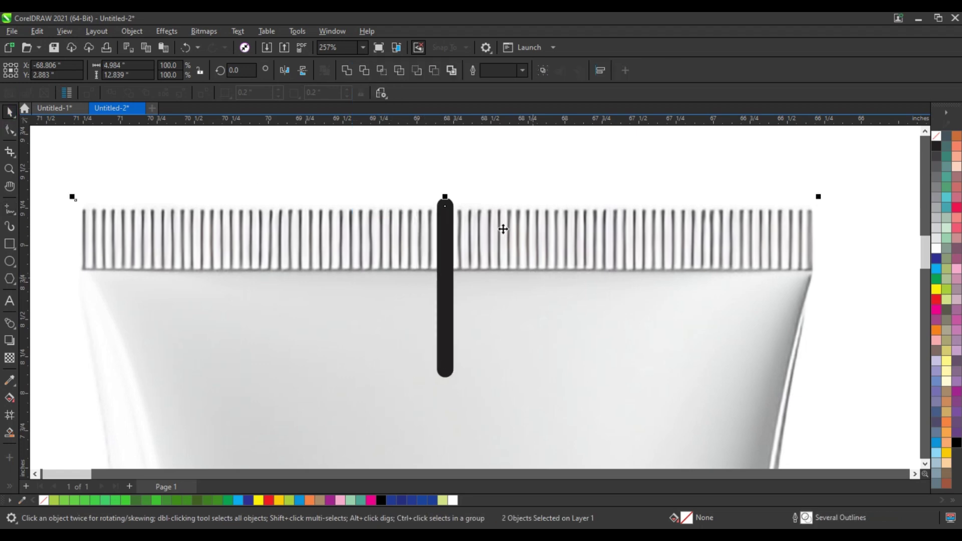
{"action": "scroll", "coordinate": [447, 148], "scroll_direction": "down", "scroll_amount": 5}
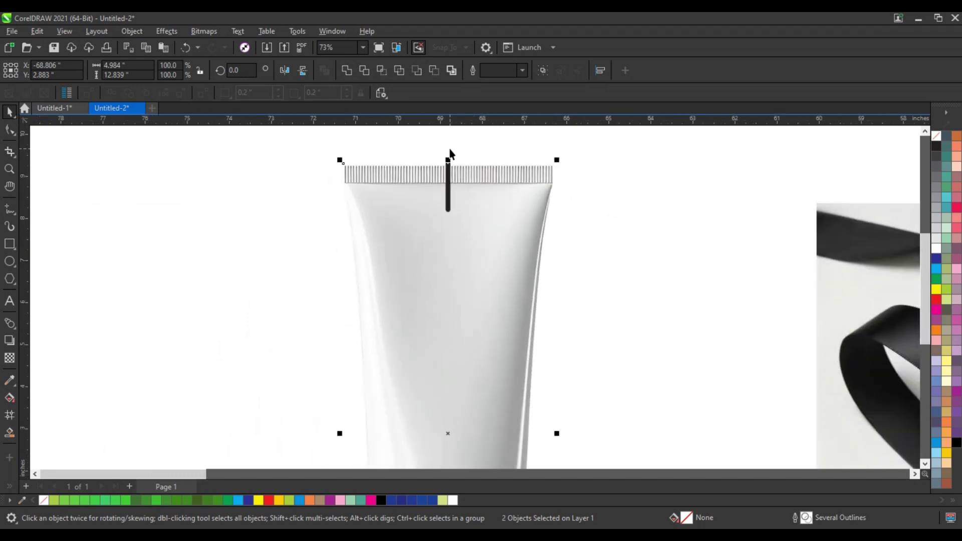
{"action": "scroll", "coordinate": [449, 149], "scroll_direction": "down", "scroll_amount": 1}
{"action": "key", "text": "Escape"}
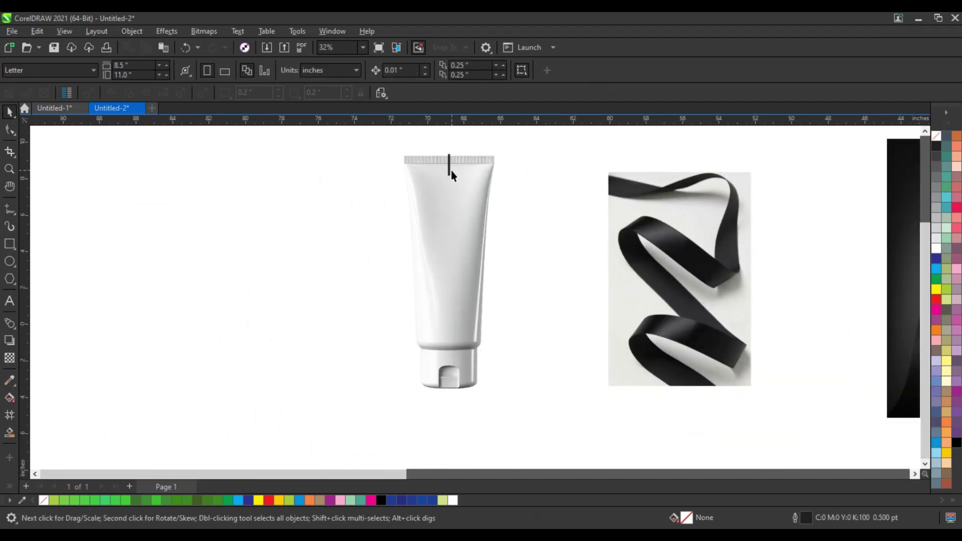
Stretch the centre line down to the seam between tube body and cap, to a length of about 10.7 inches.
{"action": "left_click", "coordinate": [450, 174]}
{"action": "left_click", "coordinate": [450, 172]}
{"action": "left_click_drag", "start_coordinate": [450, 181], "coordinate": [454, 353]}
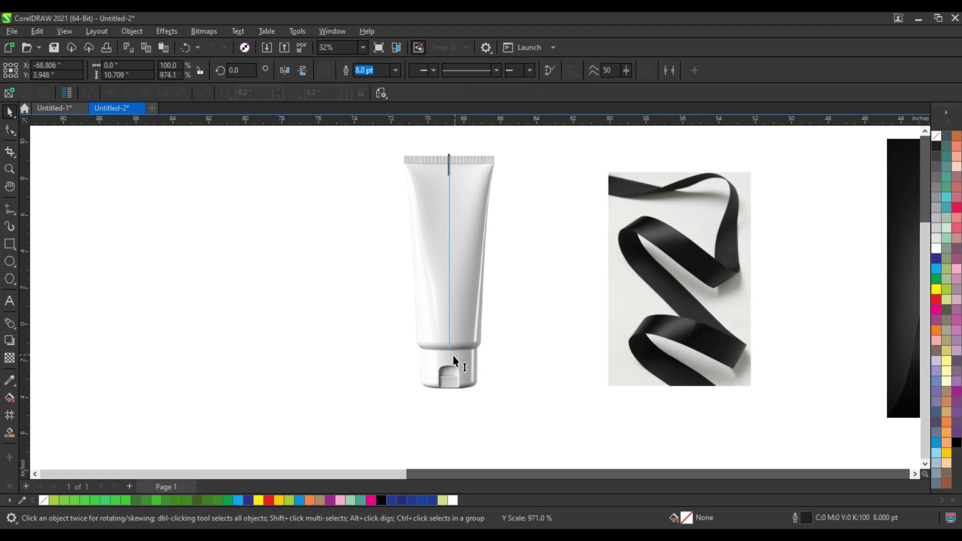
{"action": "left_click_drag", "start_coordinate": [453, 355], "coordinate": [516, 396]}
Continue the curve from the centre line's lower end along the cap seam and up around the tube's lower-left corner with straight segments.
{"action": "left_click", "coordinate": [9, 169]}
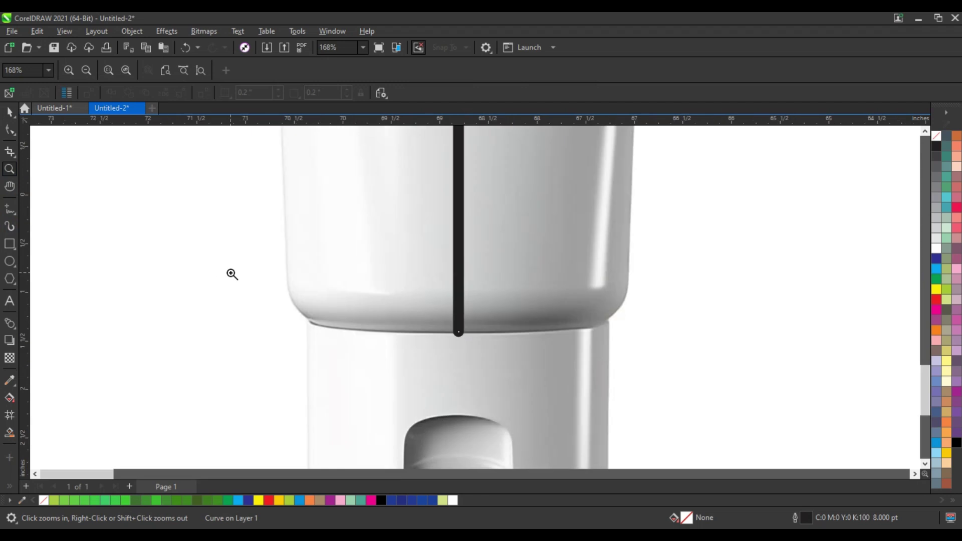
{"action": "left_click", "coordinate": [10, 210]}
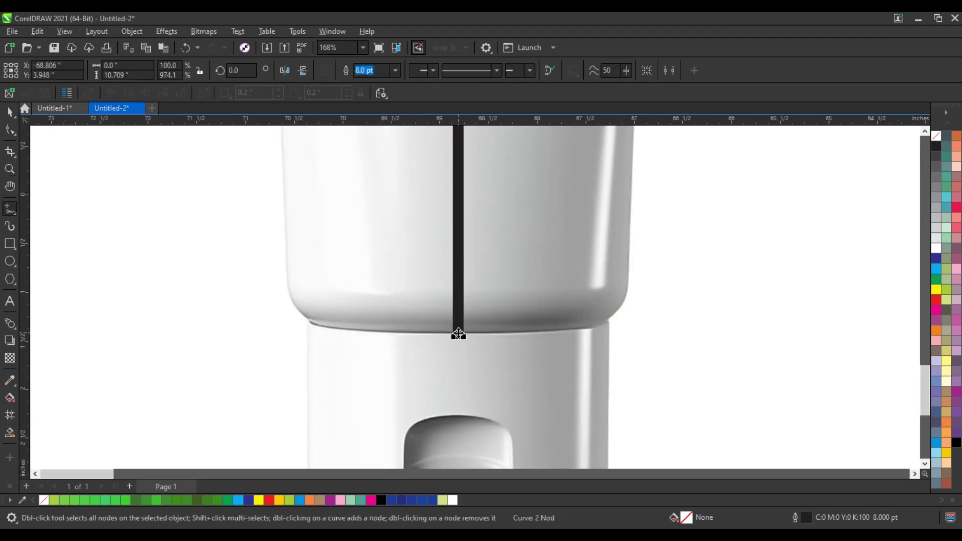
{"action": "left_click", "coordinate": [458, 335]}
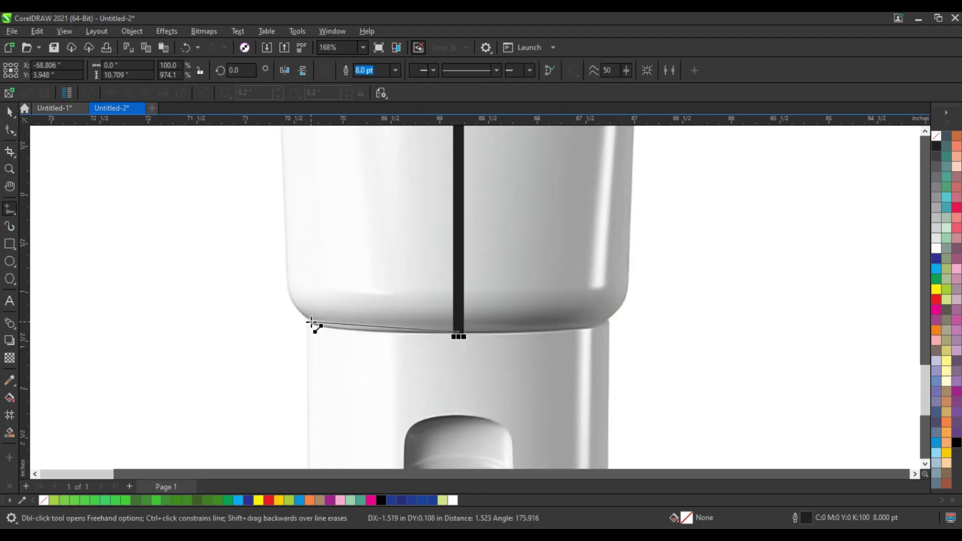
{"action": "left_click", "coordinate": [311, 321]}
{"action": "left_click", "coordinate": [311, 321]}
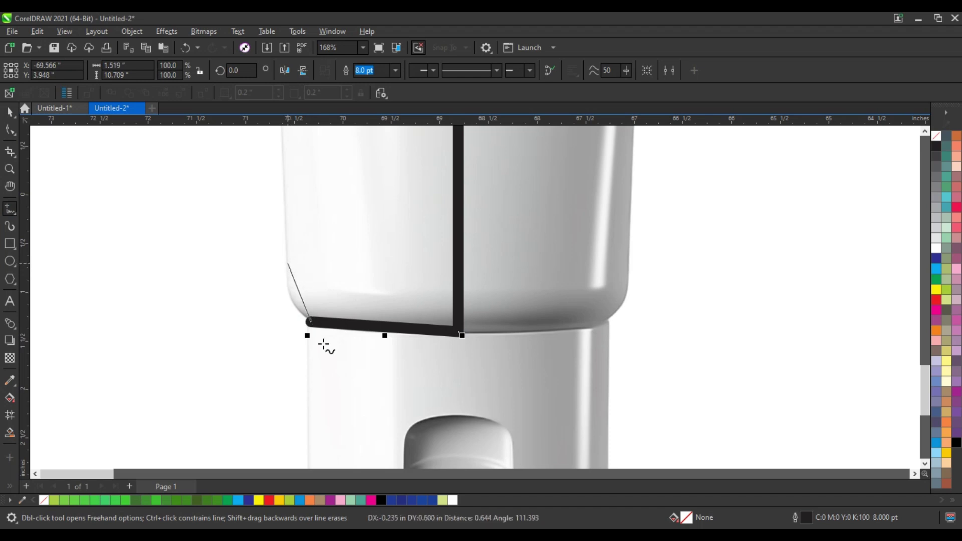
Extend the outline up the tube's left side and around the crimped end, closing it at the top of the centre line.
{"action": "scroll", "coordinate": [396, 399], "scroll_direction": "down", "scroll_amount": 6}
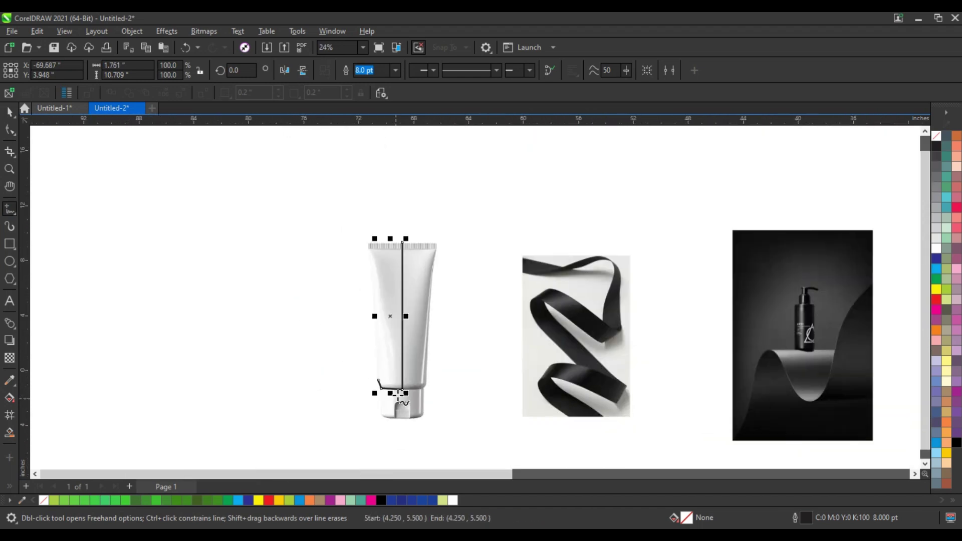
{"action": "left_click", "coordinate": [378, 381]}
{"action": "left_click", "coordinate": [373, 247]}
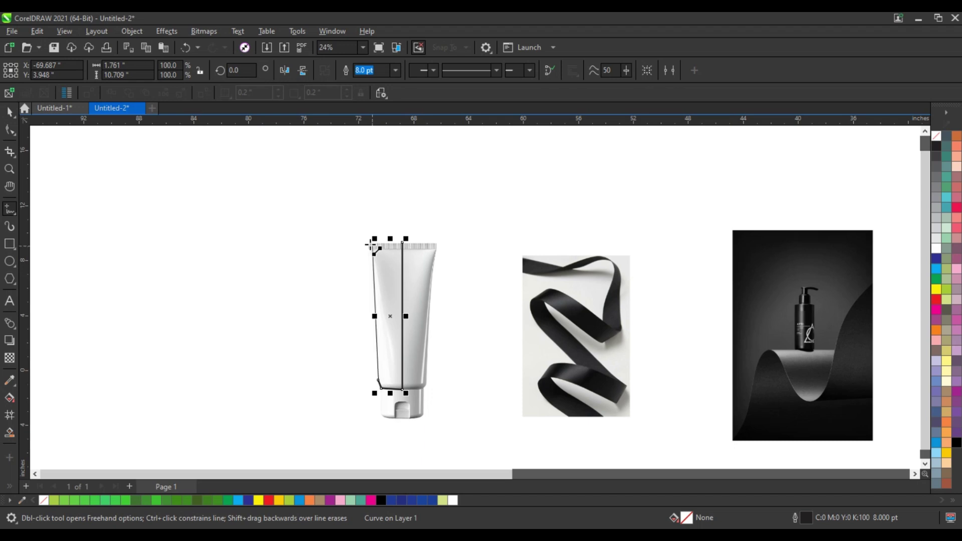
{"action": "scroll", "coordinate": [403, 255], "scroll_direction": "up", "scroll_amount": 1}
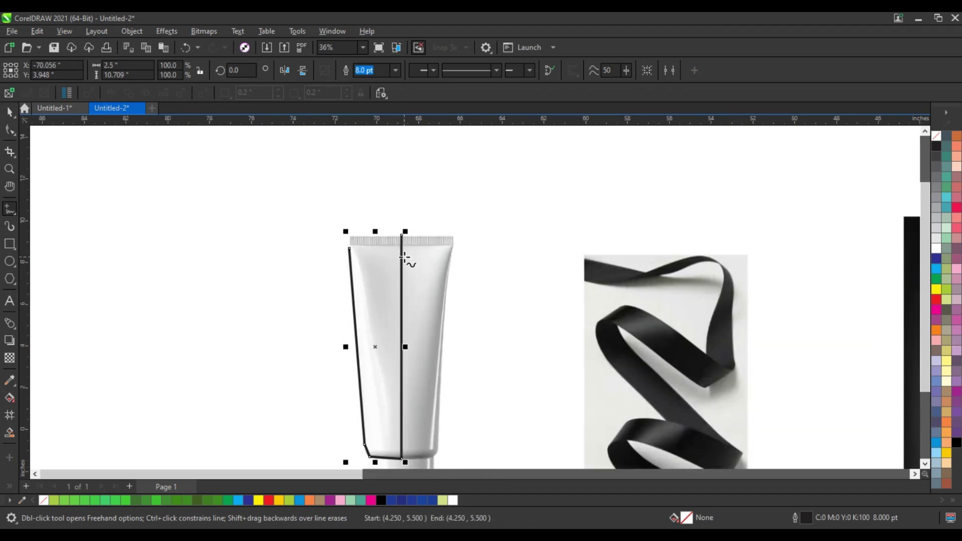
{"action": "scroll", "coordinate": [405, 257], "scroll_direction": "up", "scroll_amount": 3}
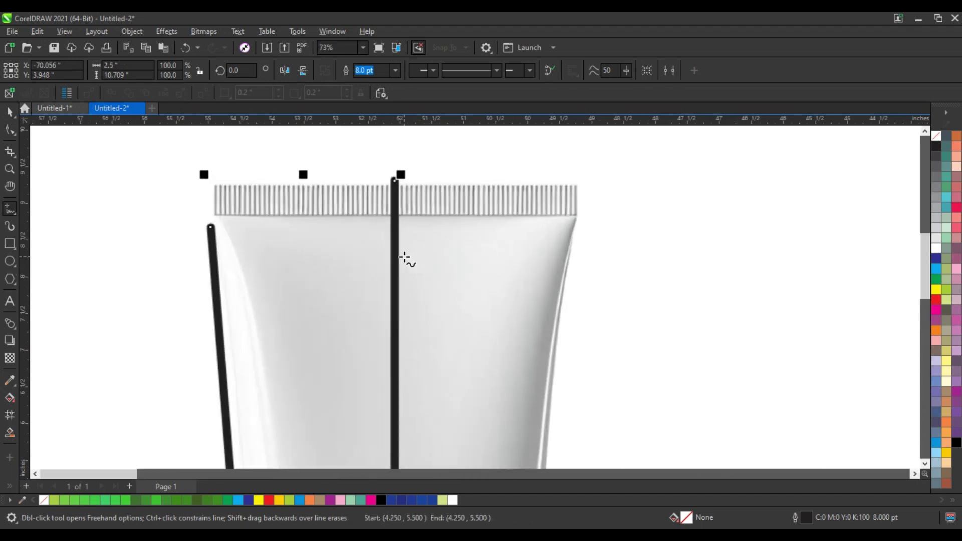
{"action": "left_click", "coordinate": [211, 228]}
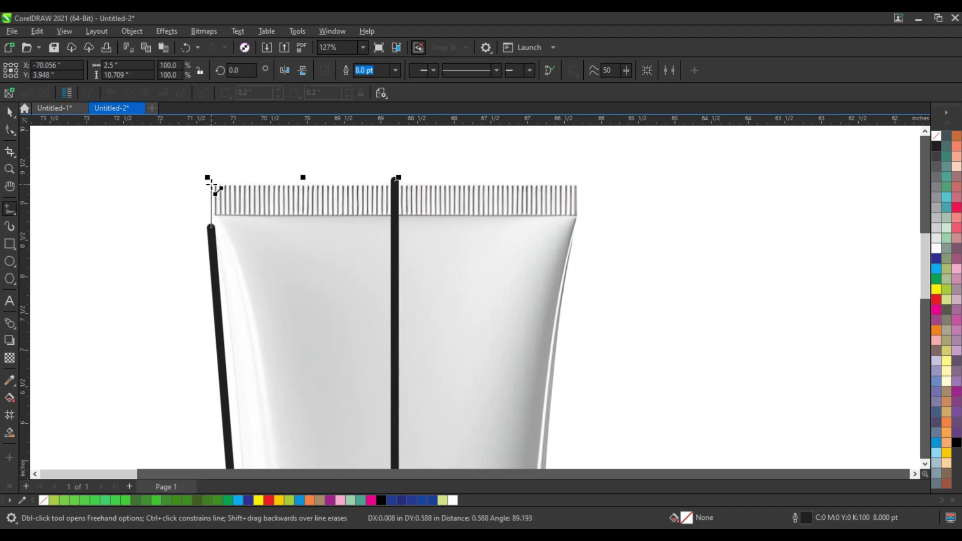
{"action": "left_click", "coordinate": [210, 183]}
{"action": "left_click", "coordinate": [396, 180]}
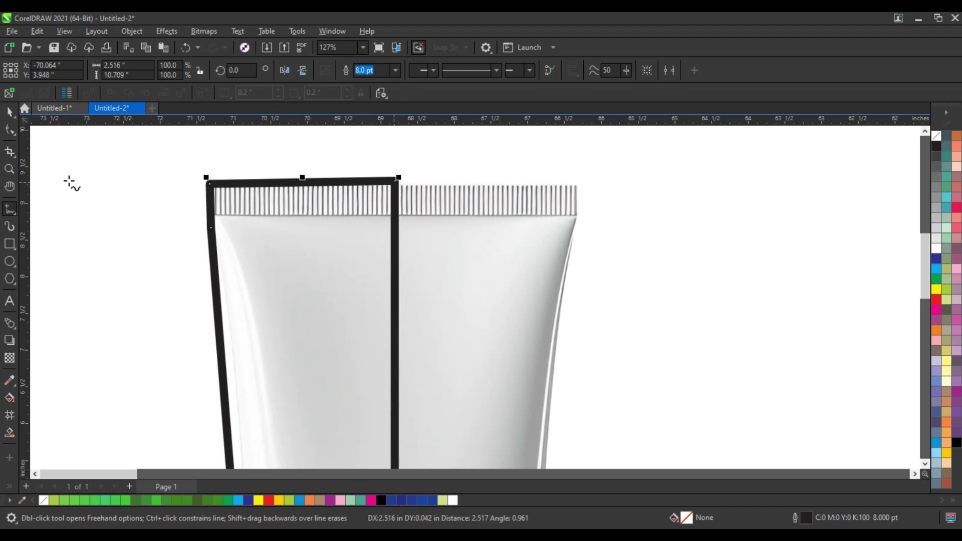
Level the top edge of the half-tube outline by aligning its two end nodes horizontally.
{"action": "left_click", "coordinate": [10, 131]}
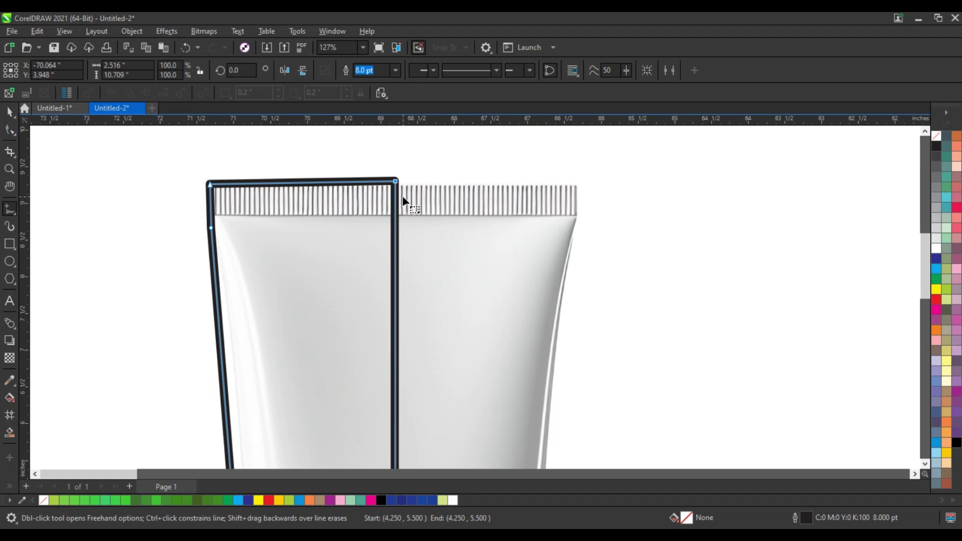
{"action": "key", "text": "F10"}
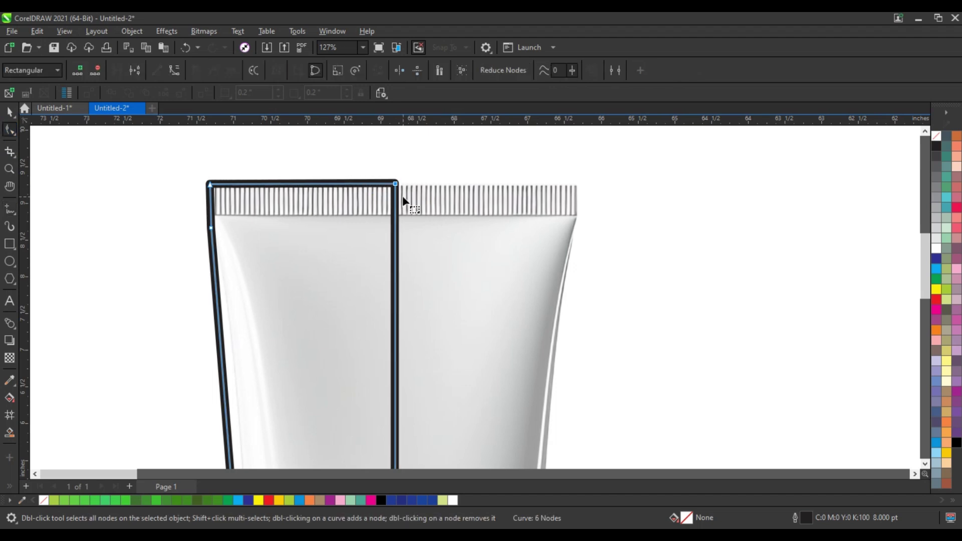
{"action": "scroll", "coordinate": [273, 136], "scroll_direction": "down", "scroll_amount": 4}
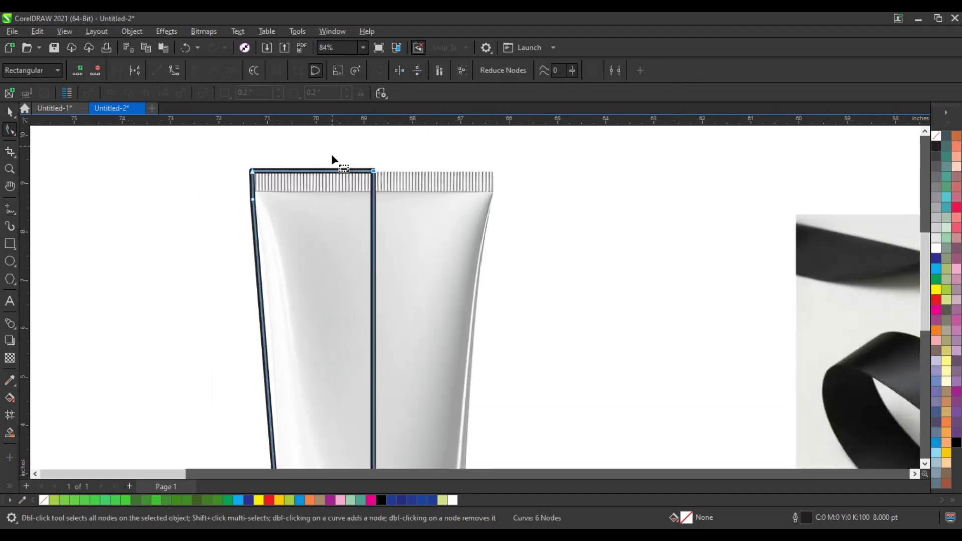
{"action": "left_click_drag", "start_coordinate": [366, 318], "coordinate": [392, 375]}
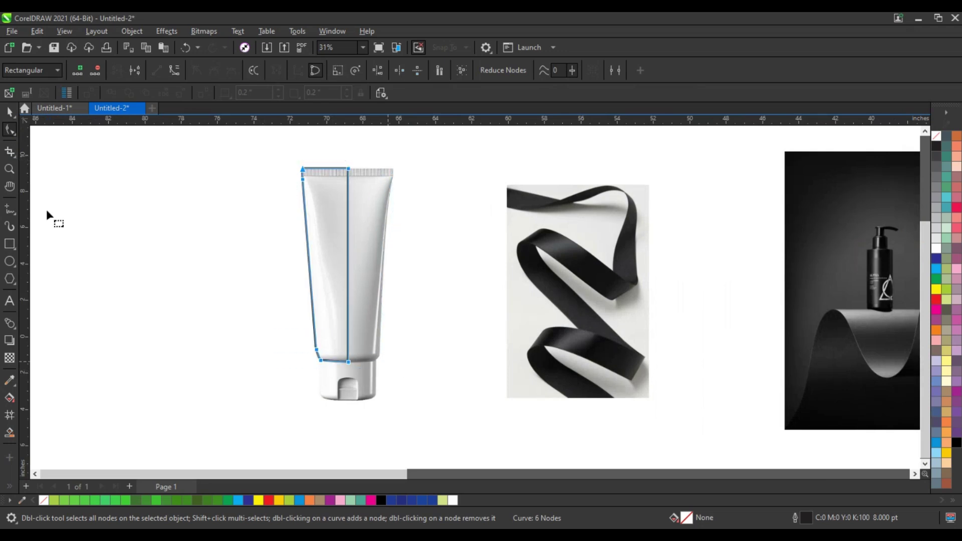
Set the outline width of the half-tube shape to 1.0 pt.
{"action": "left_click", "coordinate": [10, 112]}
{"action": "left_click", "coordinate": [396, 70]}
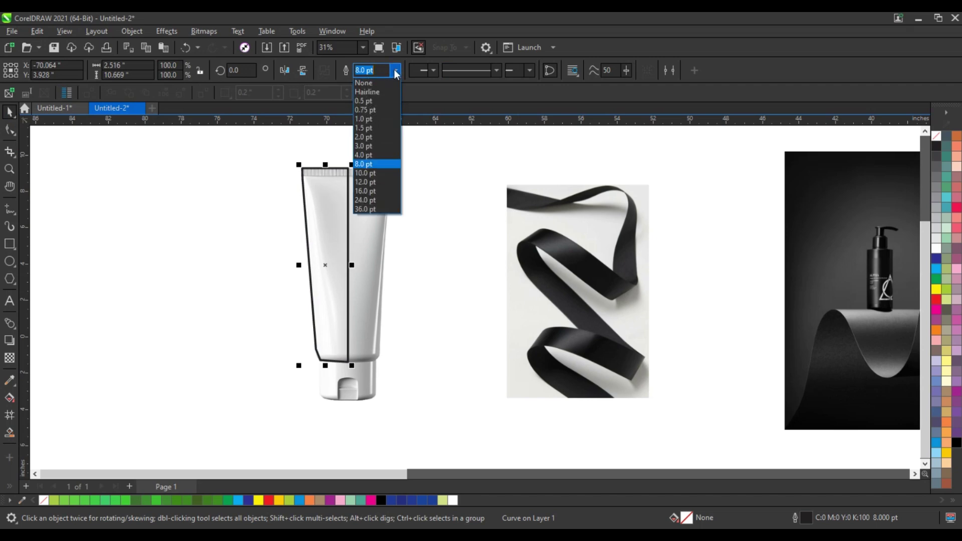
{"action": "left_click", "coordinate": [368, 121]}
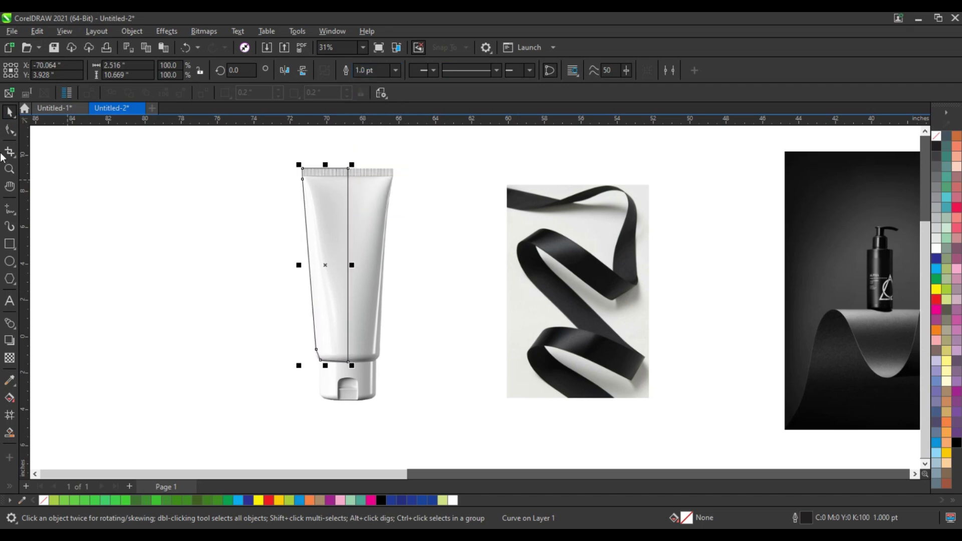
Bend the long side segment of the half-tube outline inward so it follows the tube's tapering edge.
{"action": "left_click_drag", "start_coordinate": [267, 166], "coordinate": [436, 395]}
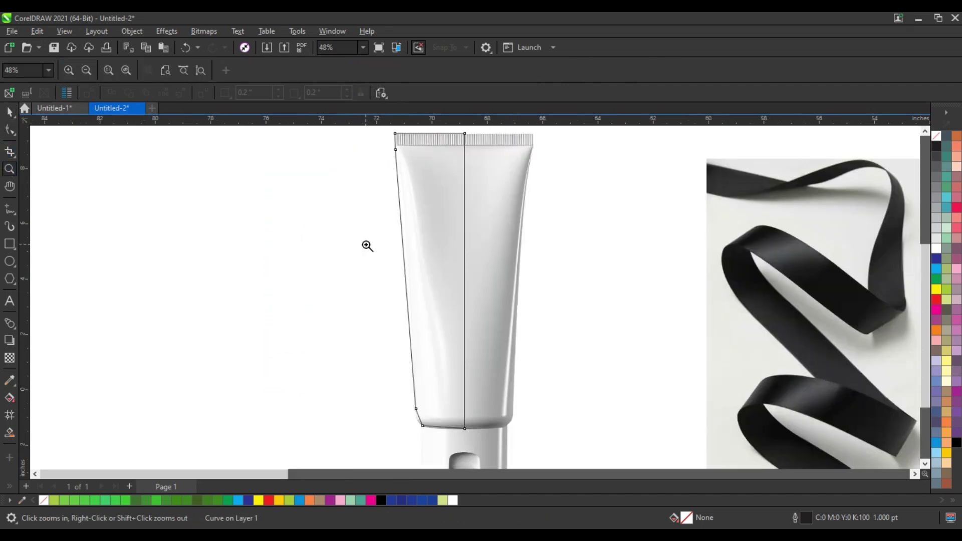
{"action": "left_click", "coordinate": [11, 131]}
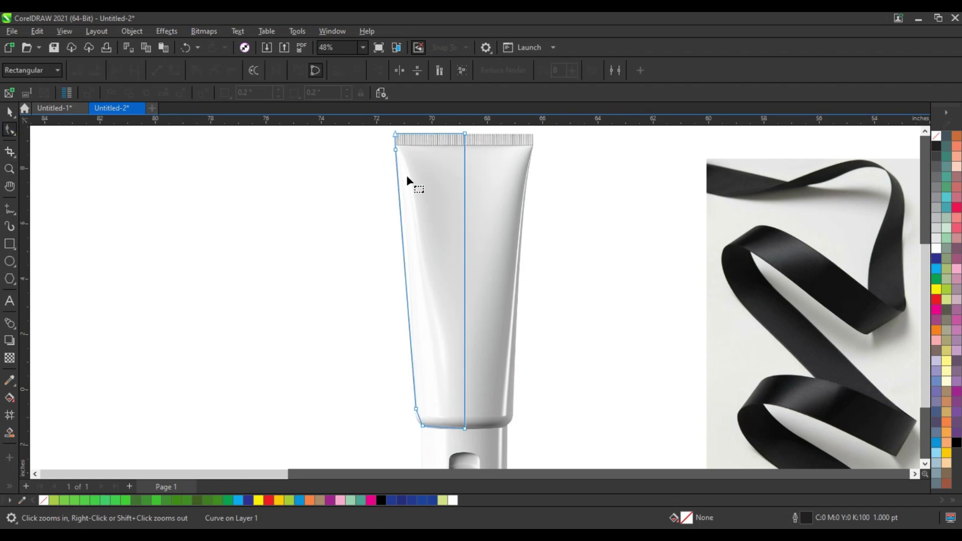
{"action": "left_click_drag", "start_coordinate": [402, 236], "coordinate": [409, 233]}
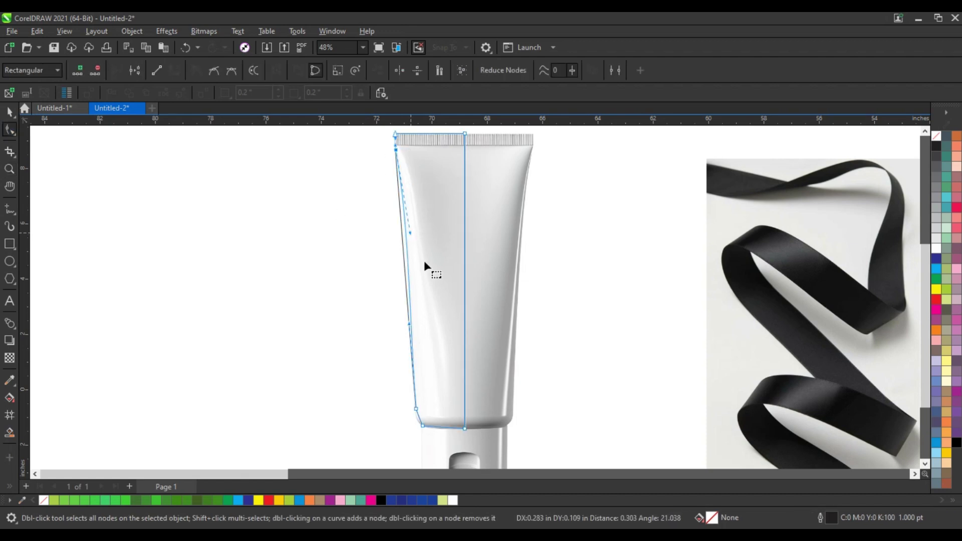
Curve the lower corner segment and the bottom segment of the outline to match the tube's rounded corner and cap seam.
{"action": "left_click", "coordinate": [9, 168]}
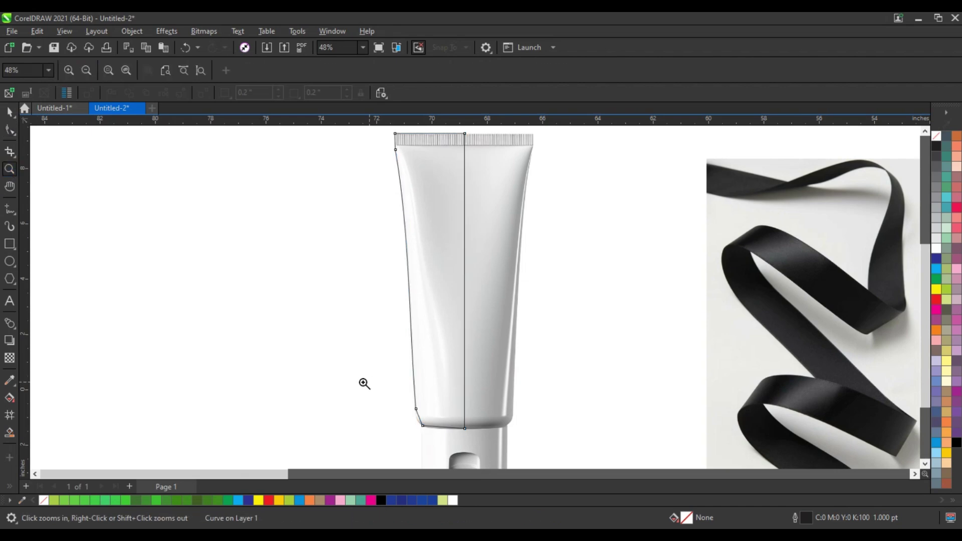
{"action": "left_click_drag", "start_coordinate": [500, 448], "coordinate": [507, 449]}
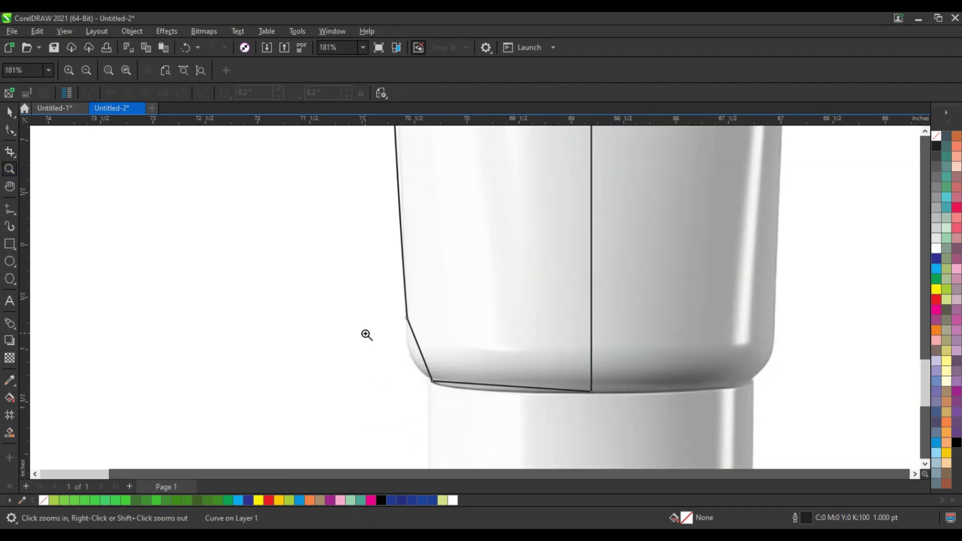
{"action": "left_click", "coordinate": [10, 132]}
{"action": "left_click_drag", "start_coordinate": [420, 355], "coordinate": [413, 361]}
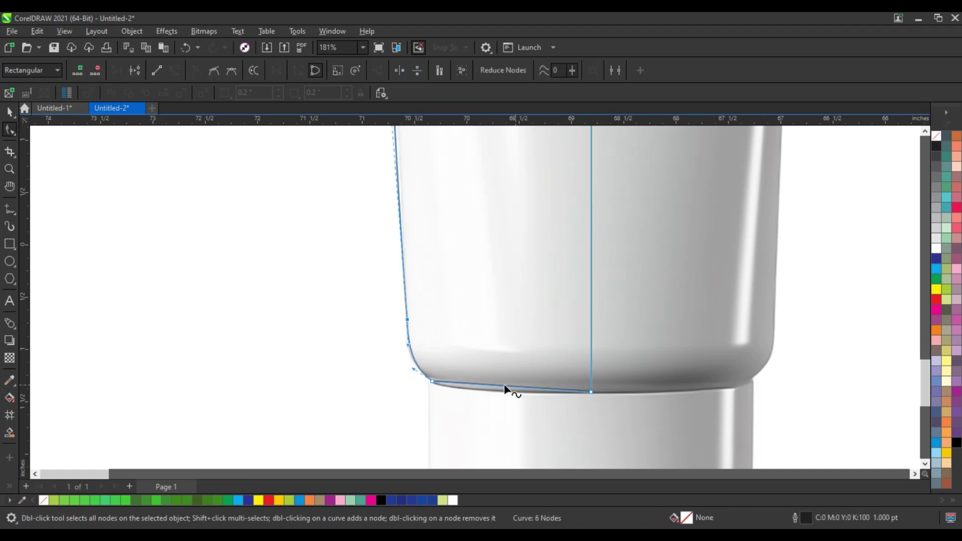
{"action": "left_click_drag", "start_coordinate": [504, 389], "coordinate": [481, 393]}
{"action": "scroll", "coordinate": [464, 370], "scroll_direction": "down", "scroll_amount": 2}
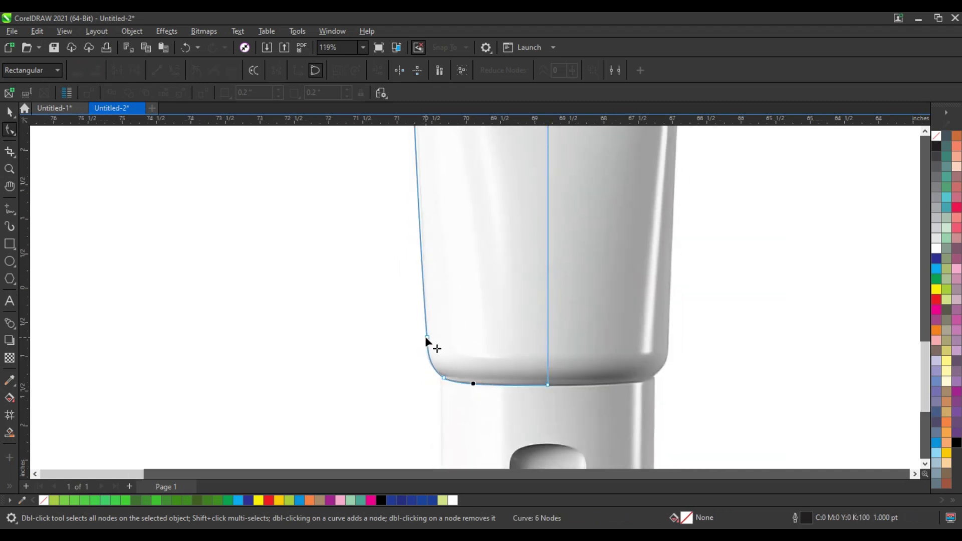
Adjust the lower side node and long side segment of the half-tube outline to follow the tube's edge.
{"action": "left_click_drag", "start_coordinate": [425, 337], "coordinate": [424, 341]}
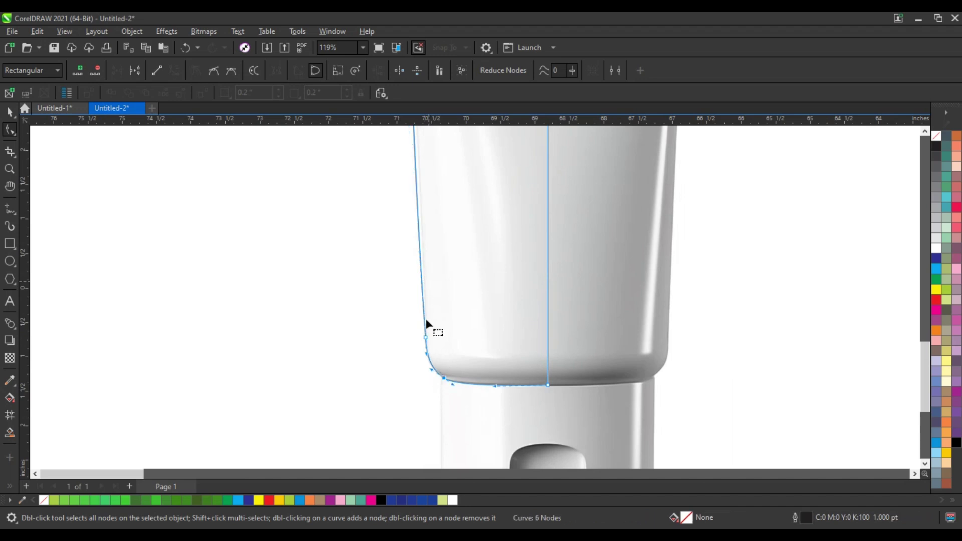
{"action": "scroll", "coordinate": [426, 321], "scroll_direction": "down", "scroll_amount": 2}
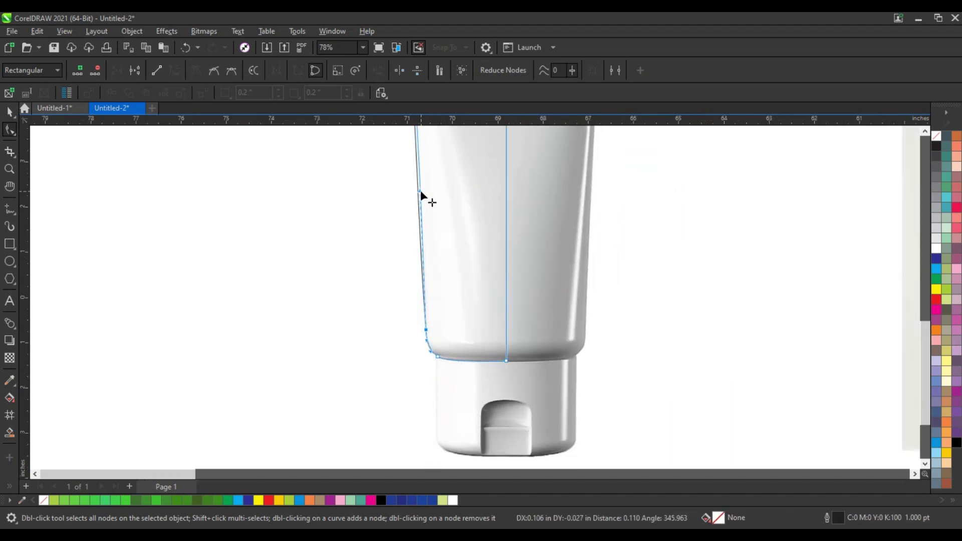
{"action": "scroll", "coordinate": [424, 215], "scroll_direction": "down", "scroll_amount": 2}
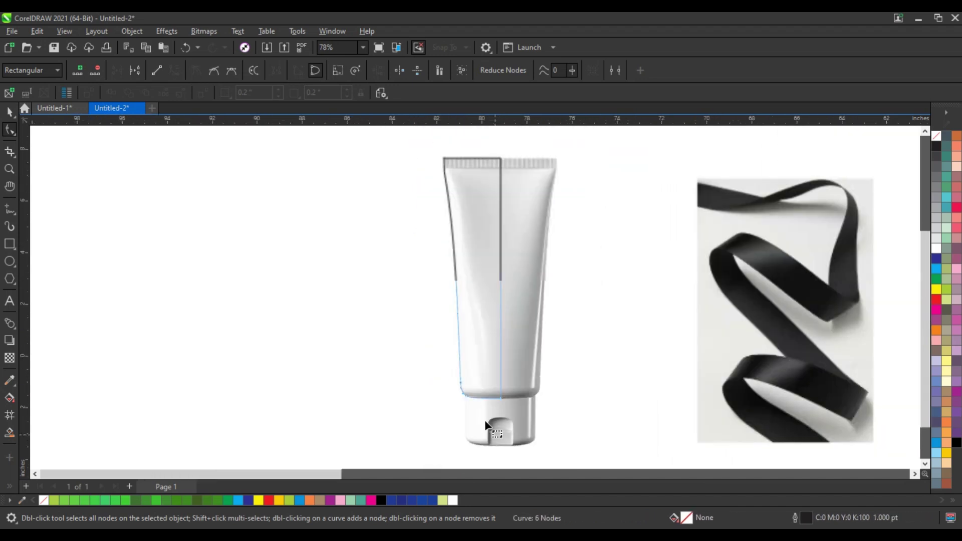
Fill the half-tube shape with C:0 M:0 Y:20 K:80 and place a horizontally mirrored copy against its centre edge.
{"action": "left_click", "coordinate": [9, 111]}
{"action": "left_click", "coordinate": [944, 308]}
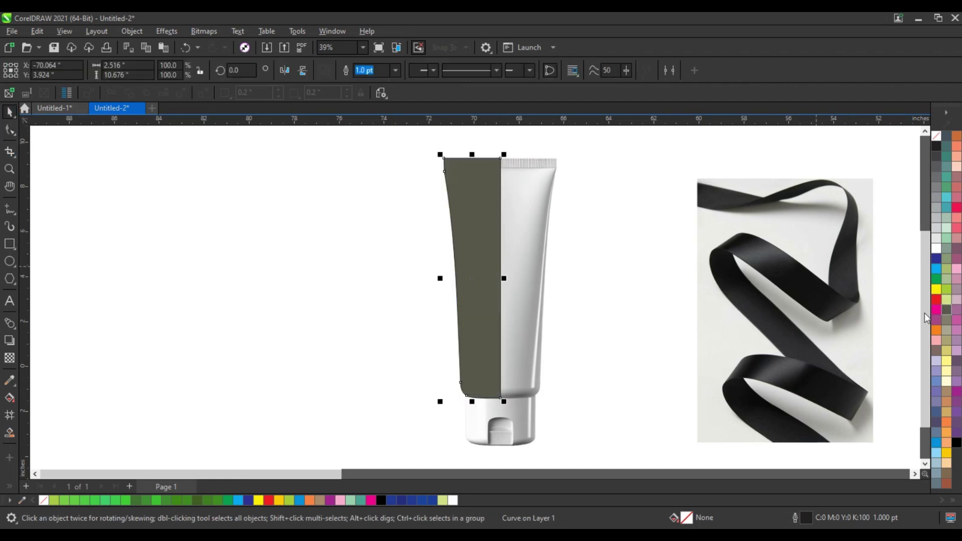
{"action": "left_click_drag", "start_coordinate": [440, 278], "coordinate": [517, 285]}
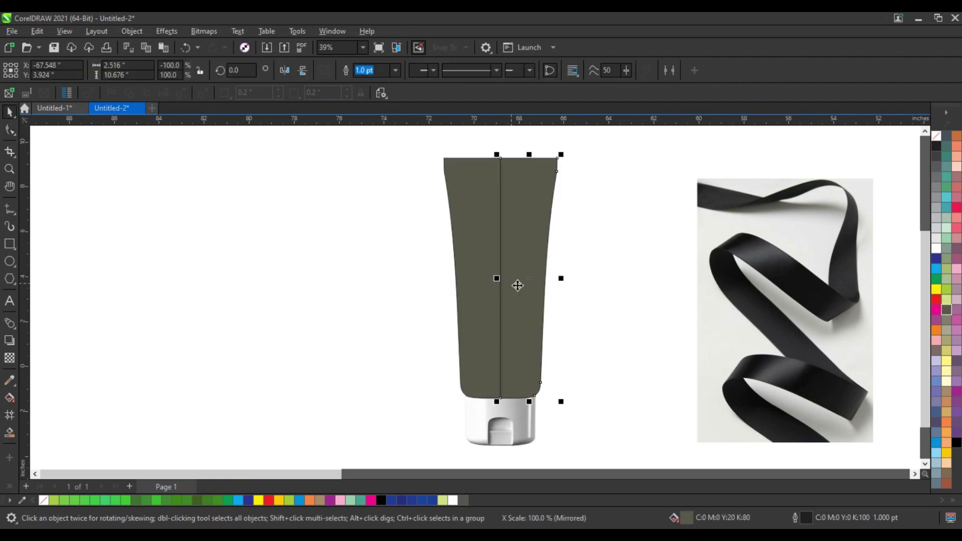
Weld the two halves into one full tube shape and delete the middle node on its bottom edge.
{"action": "left_click", "coordinate": [473, 281], "text": "shift"}
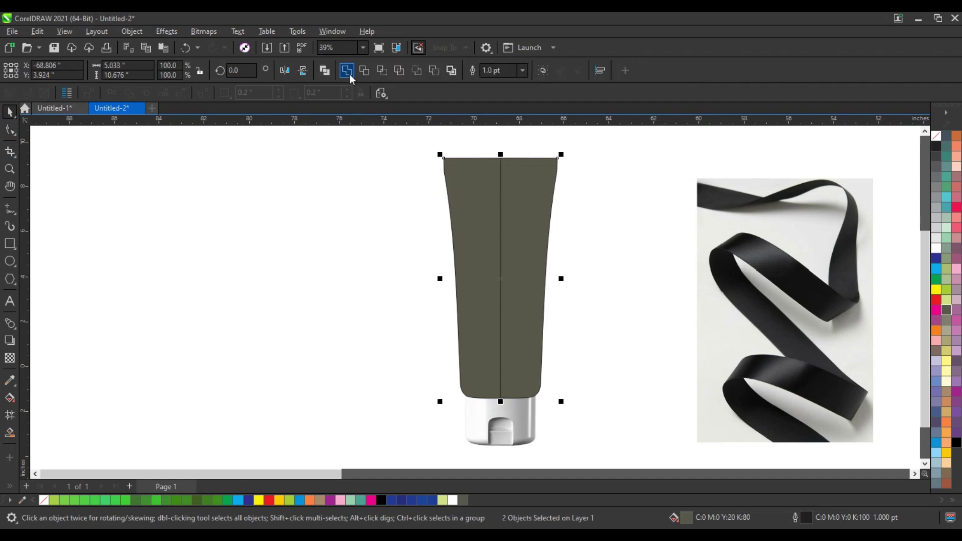
{"action": "left_click", "coordinate": [367, 310]}
{"action": "left_click", "coordinate": [501, 346]}
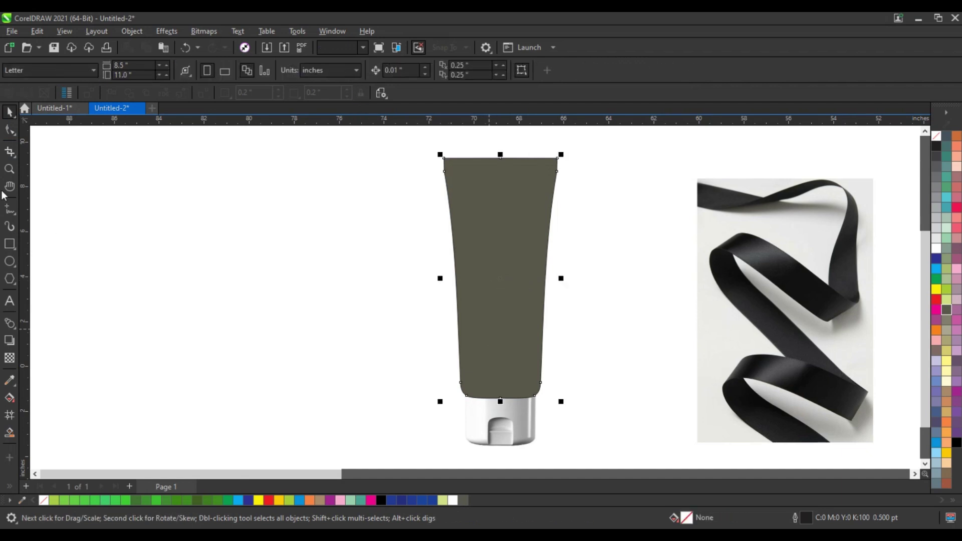
{"action": "left_click", "coordinate": [10, 130]}
{"action": "left_click_drag", "start_coordinate": [491, 392], "coordinate": [508, 422]}
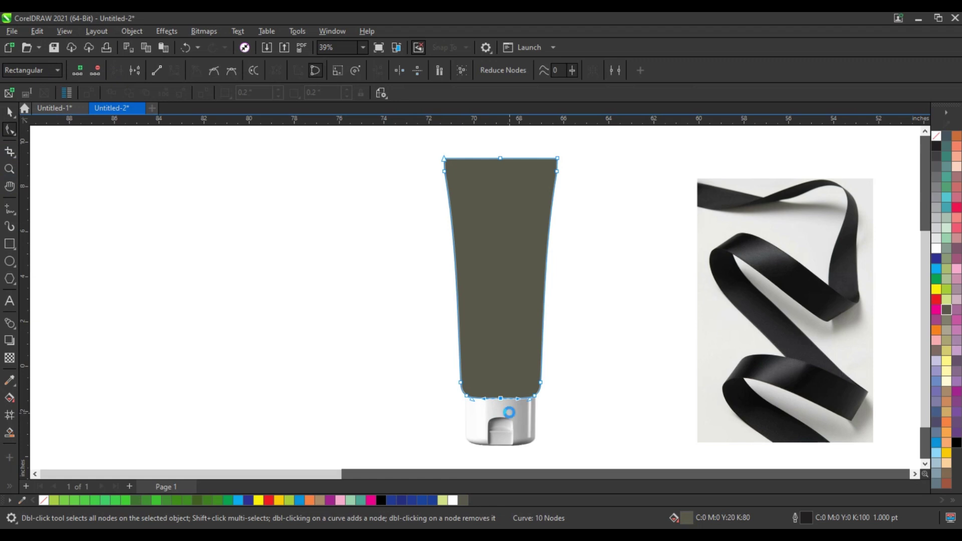
{"action": "key", "text": "Delete"}
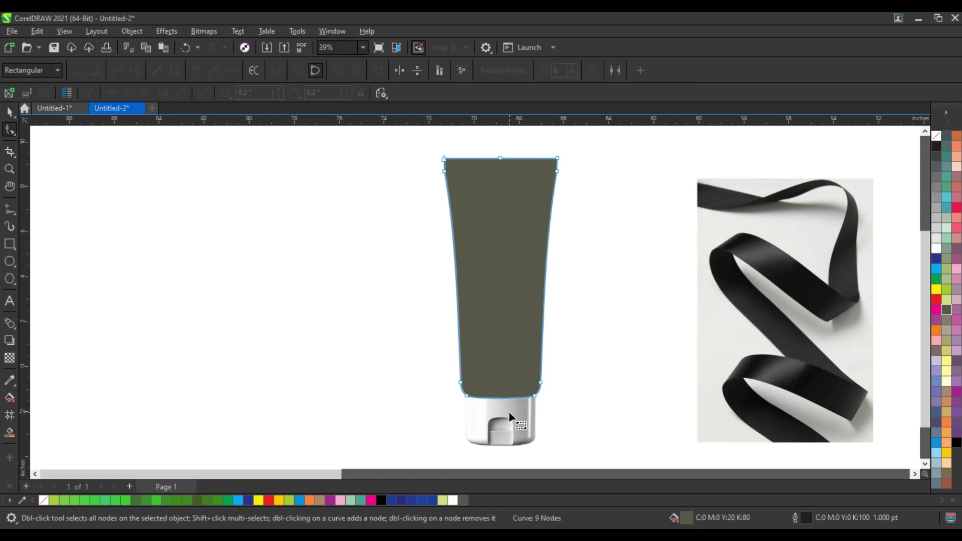
{"action": "left_click", "coordinate": [11, 118]}
{"action": "left_click", "coordinate": [526, 339]}
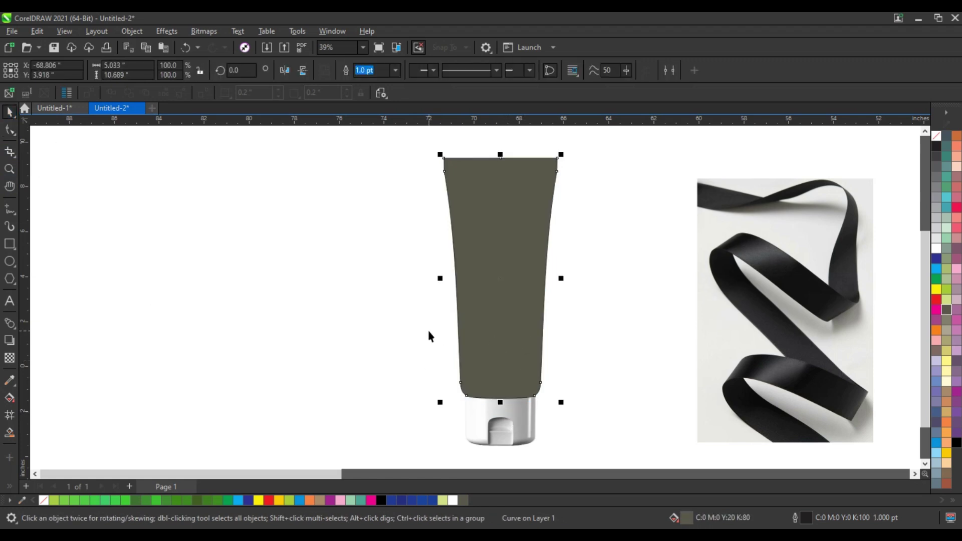
Draw a grey-filled rectangle about 11.3 by 16.5 inches around the tube and place it behind the tube as a backdrop.
{"action": "scroll", "coordinate": [427, 329], "scroll_direction": "down", "scroll_amount": 1}
{"action": "left_click", "coordinate": [10, 244]}
{"action": "scroll", "coordinate": [423, 235], "scroll_direction": "down", "scroll_amount": 2}
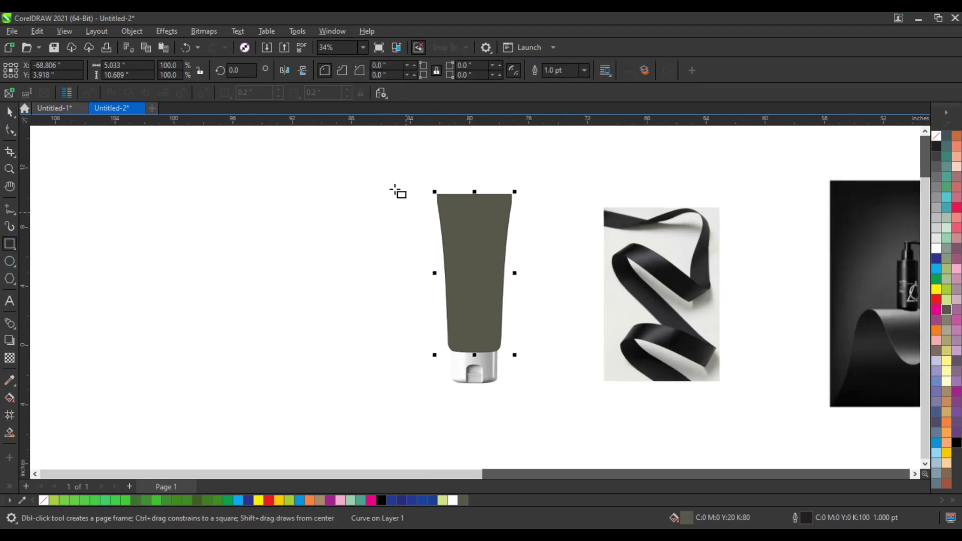
{"action": "mouse_move", "coordinate": [383, 162]}
{"action": "left_mouse_down"}
{"action": "mouse_move", "coordinate": [509, 361]}
{"action": "mouse_move", "coordinate": [551, 407]}
{"action": "left_mouse_up"}
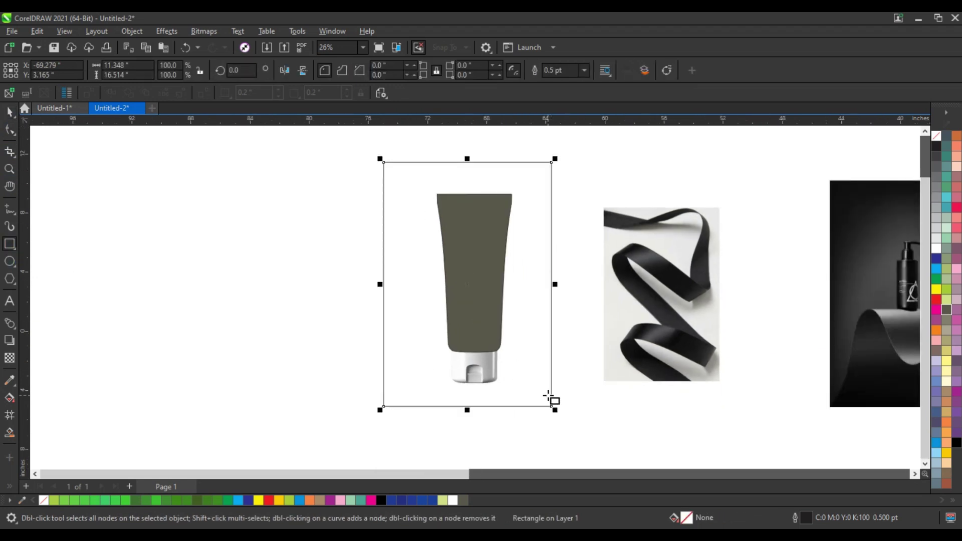
{"action": "scroll", "coordinate": [433, 240], "scroll_direction": "up", "scroll_amount": 1}
{"action": "left_click", "coordinate": [935, 197]}
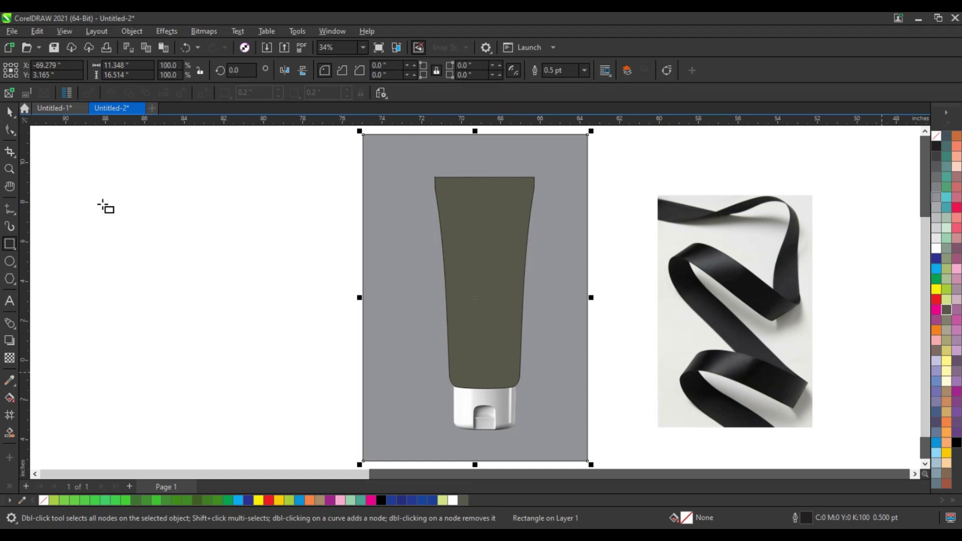
{"action": "left_click", "coordinate": [10, 112]}
{"action": "left_click", "coordinate": [171, 275]}
Fill the tube shape with red and set its transparency merge mode to Color.
{"action": "left_click", "coordinate": [467, 295]}
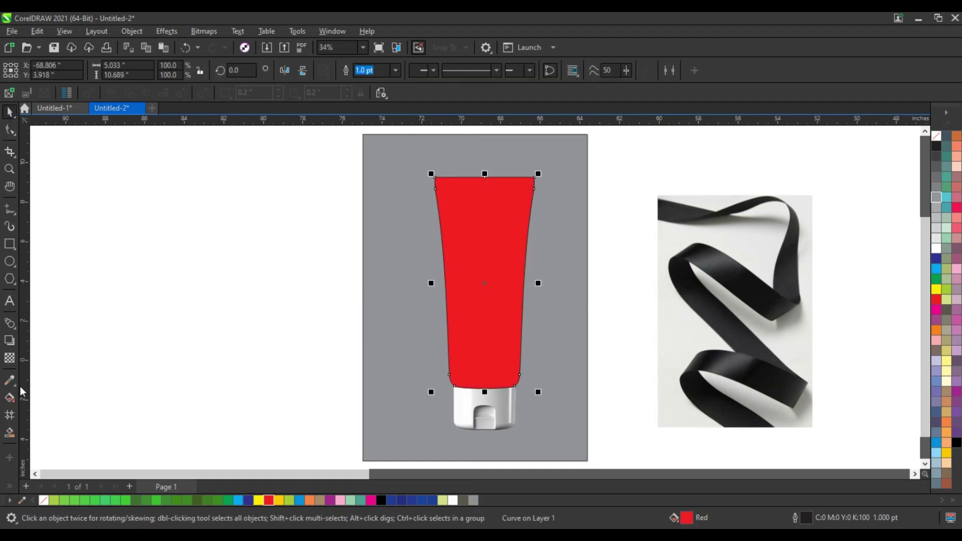
{"action": "left_click", "coordinate": [9, 358]}
{"action": "left_click", "coordinate": [134, 71]}
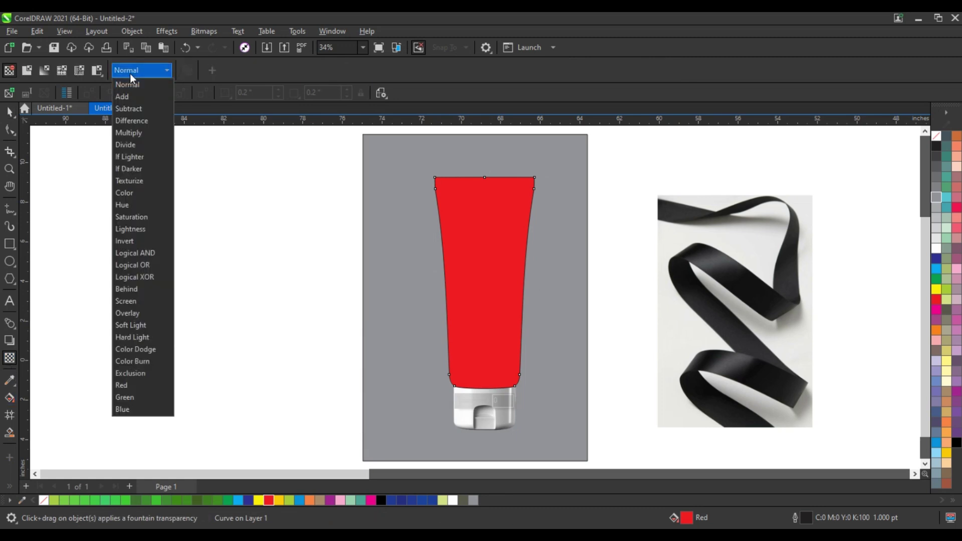
{"action": "left_click", "coordinate": [135, 193]}
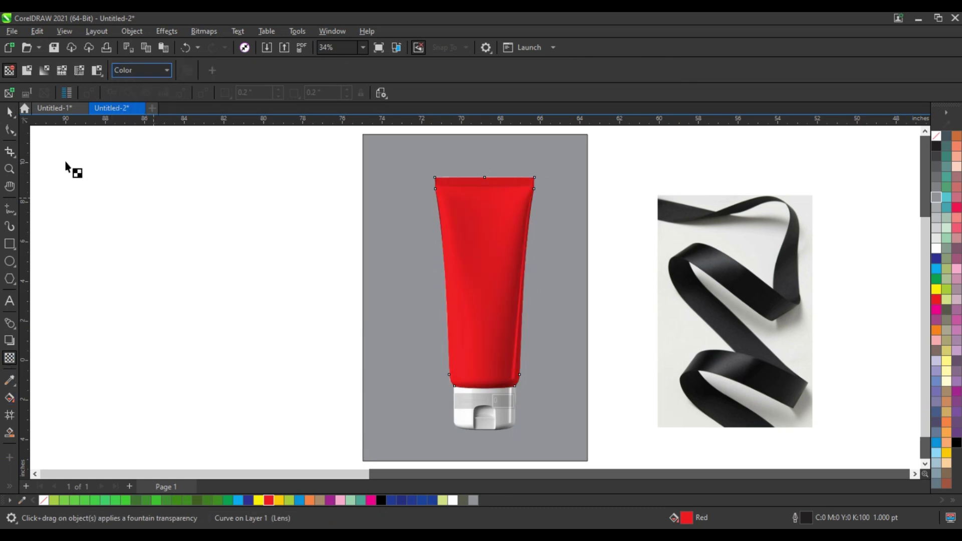
Remove the outline from the red tube shape.
{"action": "left_click", "coordinate": [10, 111]}
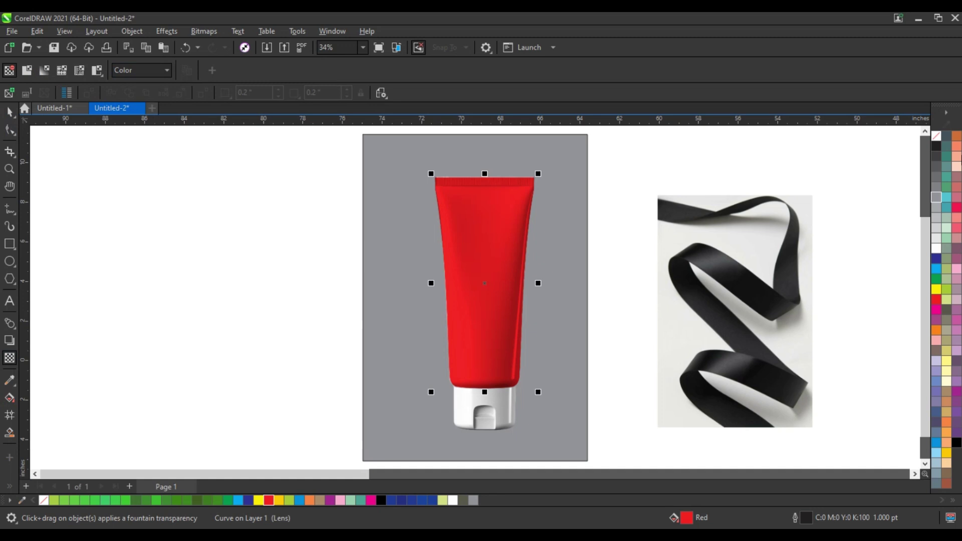
{"action": "right_click", "coordinate": [935, 139]}
{"action": "left_click", "coordinate": [906, 147]}
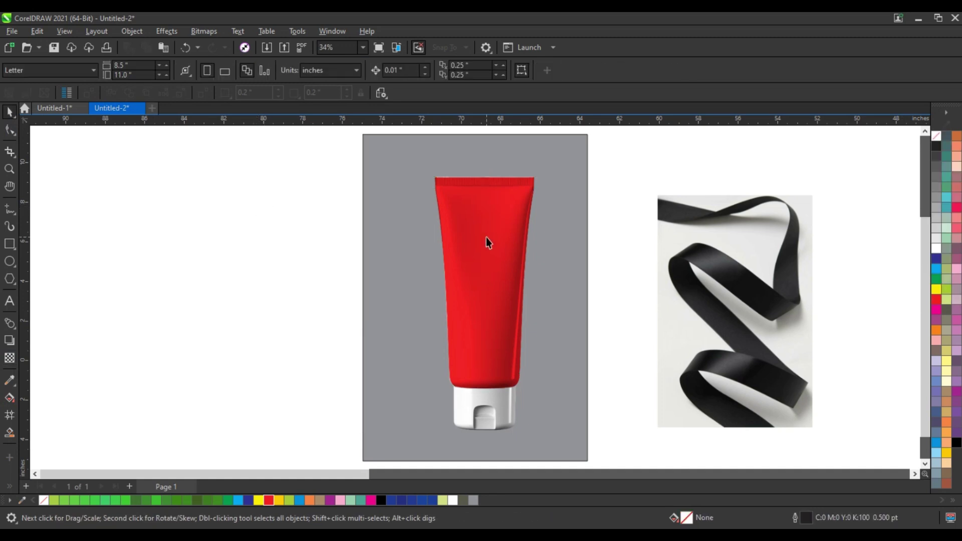
Nudge the top-edge nodes of the red tube shape slightly upward to cover the tube's crimped end.
{"action": "left_click", "coordinate": [10, 169]}
{"action": "left_click_drag", "start_coordinate": [335, 165], "coordinate": [597, 222]}
{"action": "left_click", "coordinate": [9, 130]}
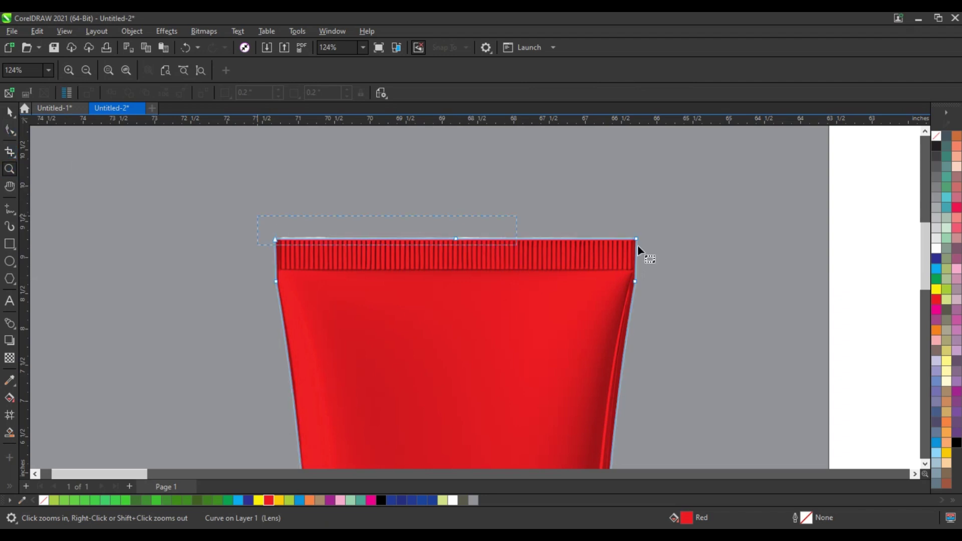
{"action": "key", "text": "Up"}
{"action": "key", "text": "Up"}
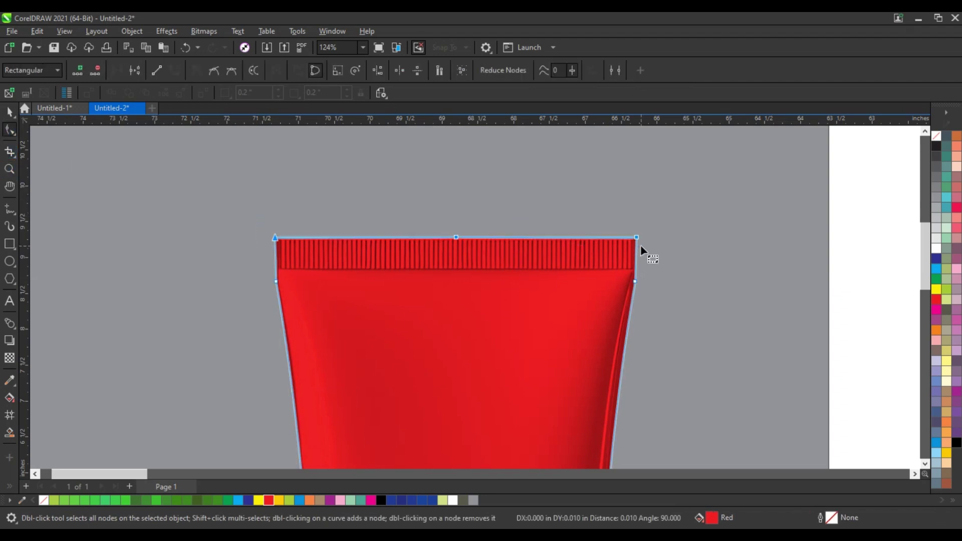
{"action": "left_click", "coordinate": [7, 111]}
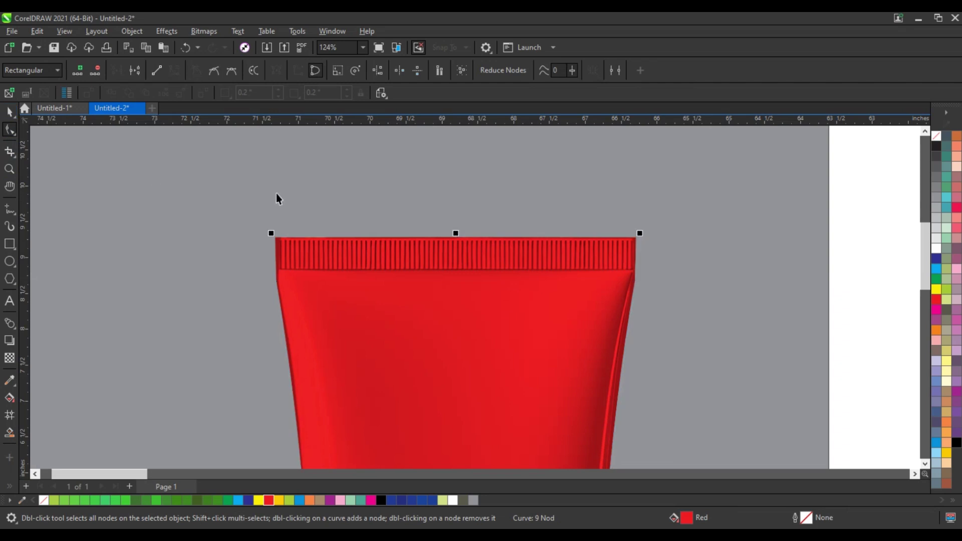
Group the red tube shape with the tube image beneath it.
{"action": "key", "text": "shift+F2"}
{"action": "left_click", "coordinate": [131, 289]}
{"action": "scroll", "coordinate": [225, 207], "scroll_direction": "down", "scroll_amount": 3}
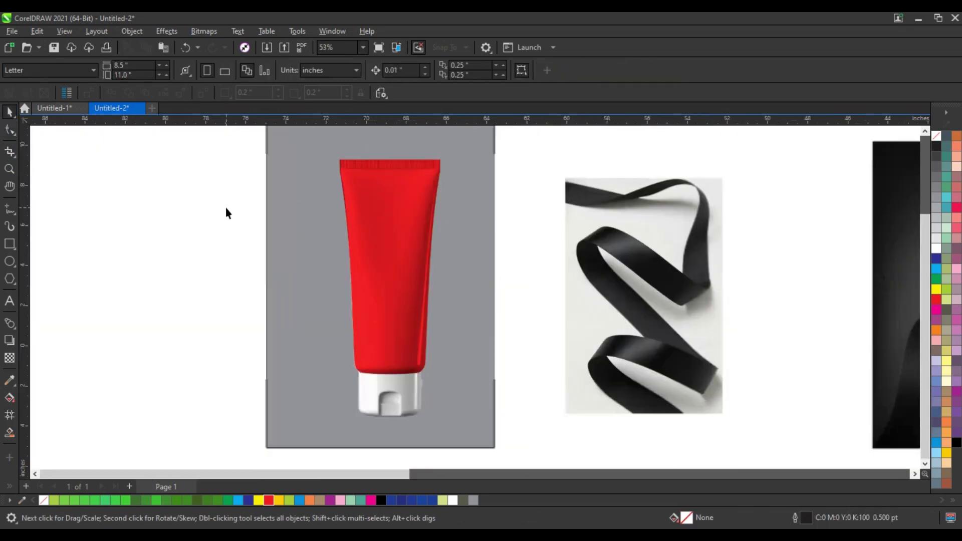
{"action": "left_click_drag", "start_coordinate": [217, 146], "coordinate": [430, 393]}
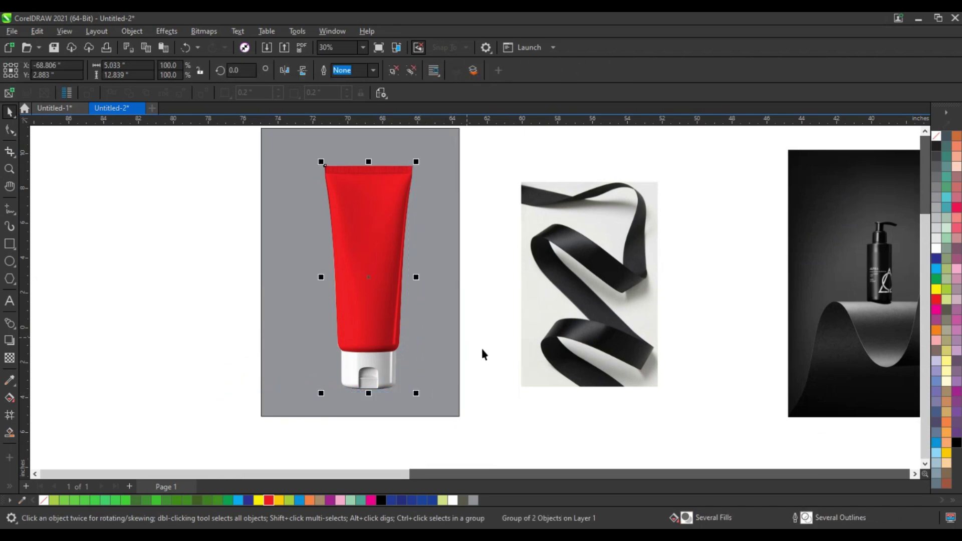
Move the pink cream poster beside the grey backdrop as a design reference for the tube.
{"action": "scroll", "coordinate": [472, 357], "scroll_direction": "down", "scroll_amount": 4}
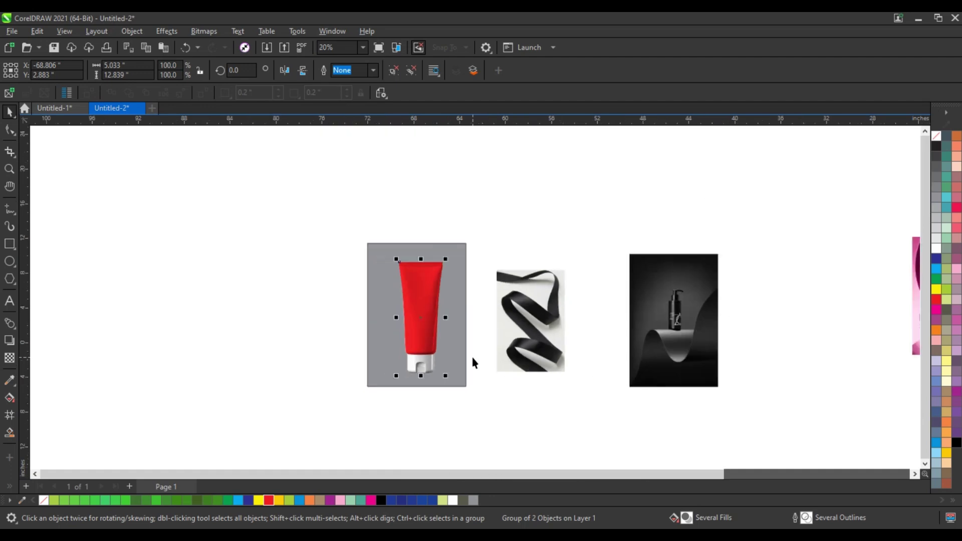
{"action": "left_click_drag", "start_coordinate": [839, 309], "coordinate": [498, 357]}
{"action": "left_click", "coordinate": [9, 169]}
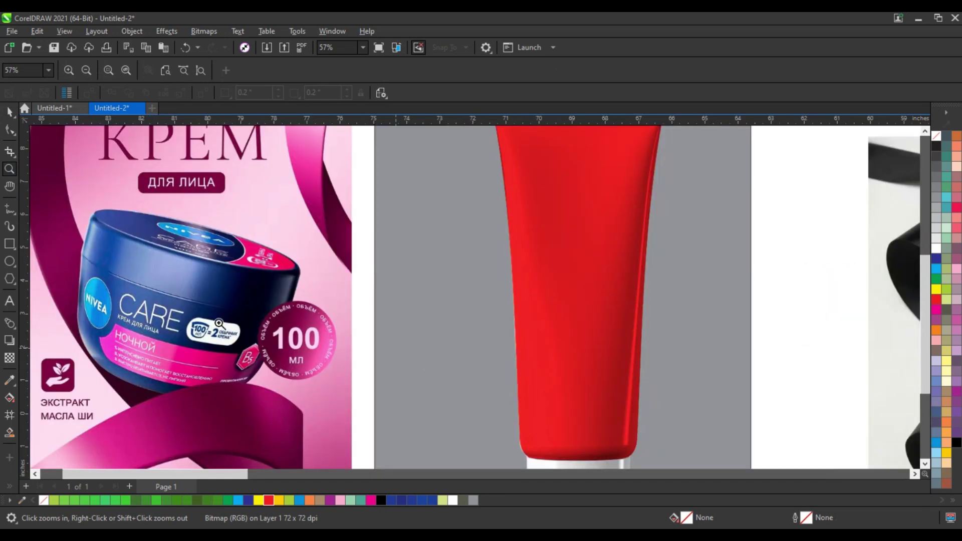
Add the text "CARE" and "BLEACH CREAM" on two lines over the tube and break it apart into separate lines.
{"action": "left_click", "coordinate": [10, 301]}
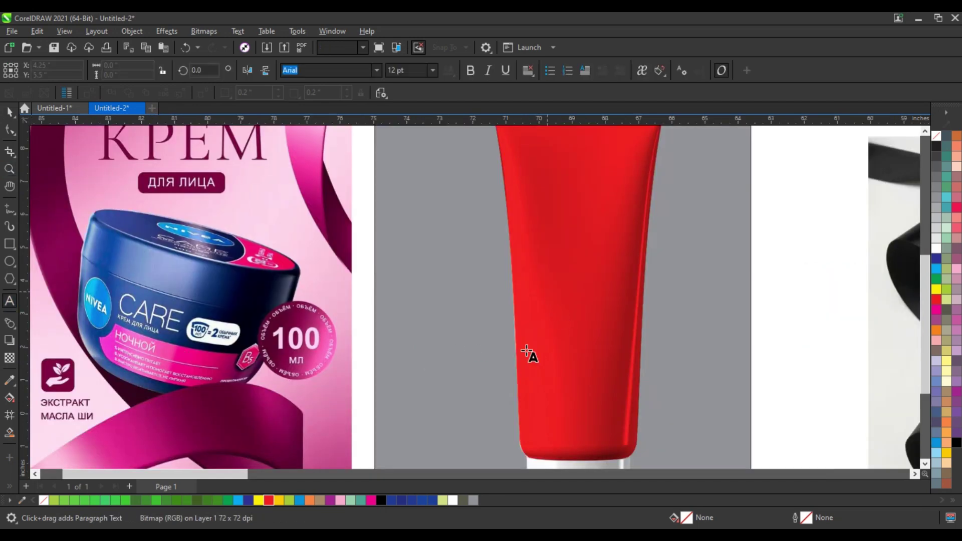
{"action": "left_click", "coordinate": [526, 353]}
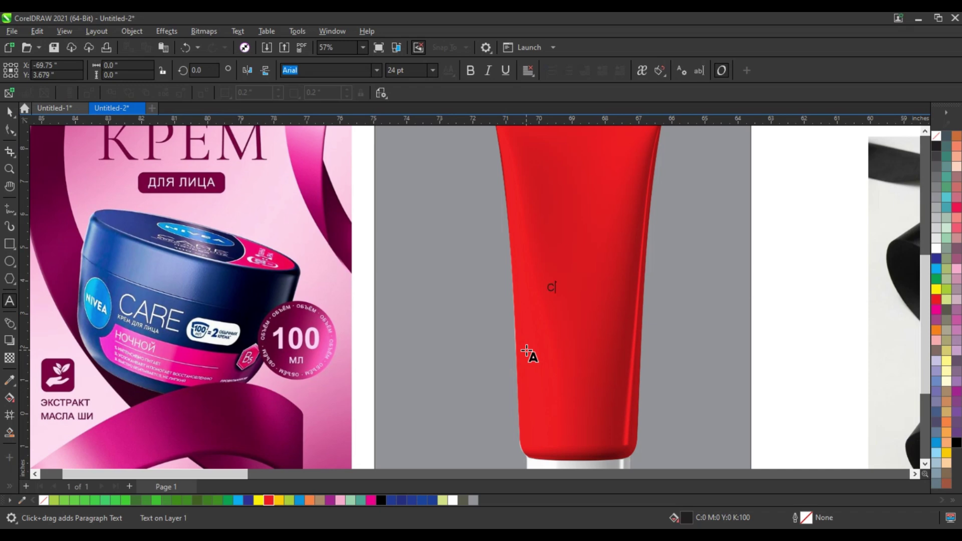
{"action": "key", "text": "Escape"}
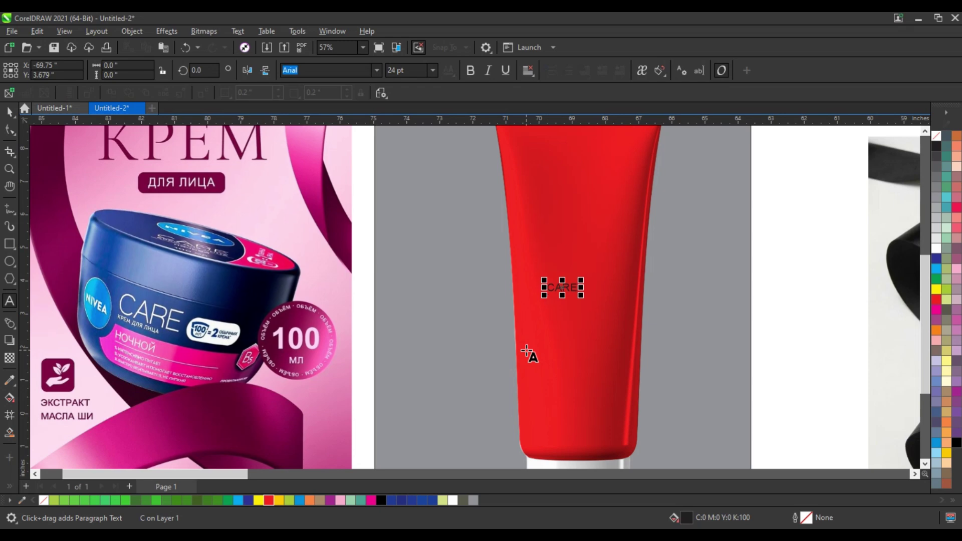
{"action": "type", "text": "BLEACH CREAM"}
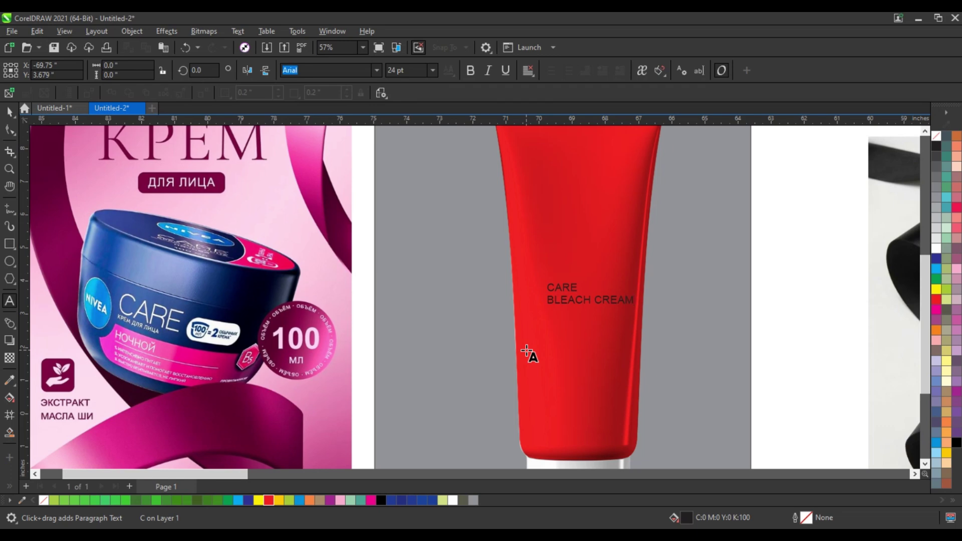
{"action": "left_click", "coordinate": [10, 112]}
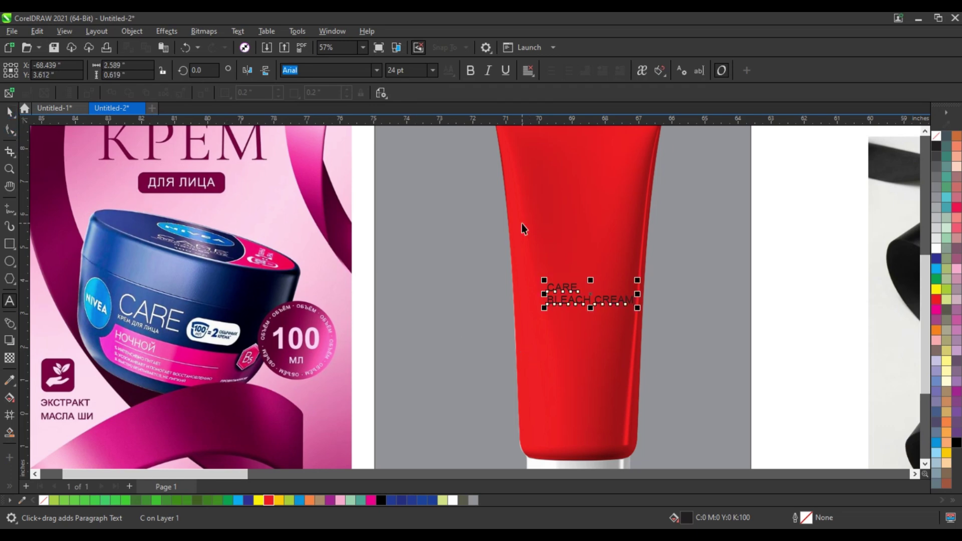
{"action": "key", "text": "ctrl+k"}
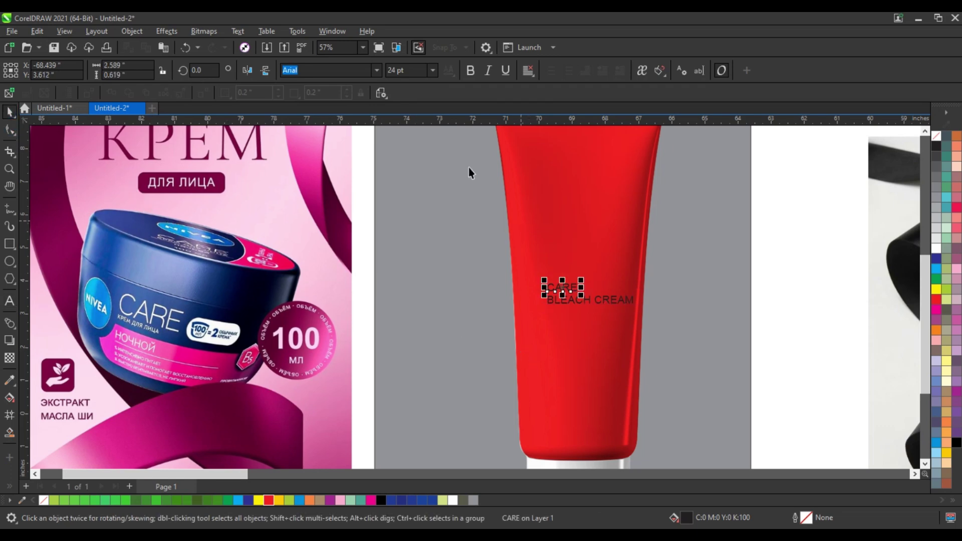
Set the "CARE" text in League Gothic and enlarge it to about 121.7 pt.
{"action": "left_click", "coordinate": [381, 69]}
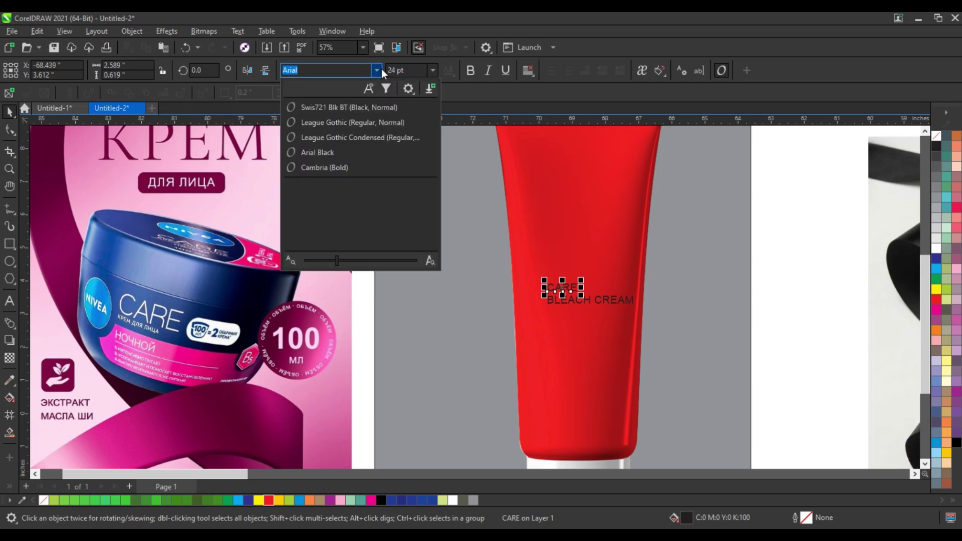
{"action": "left_click", "coordinate": [350, 125]}
{"action": "left_click_drag", "start_coordinate": [571, 282], "coordinate": [629, 219]}
Scale the "BLEACH CREAM" text to about 21 pt so it matches the width of "CARE".
{"action": "left_click", "coordinate": [612, 301]}
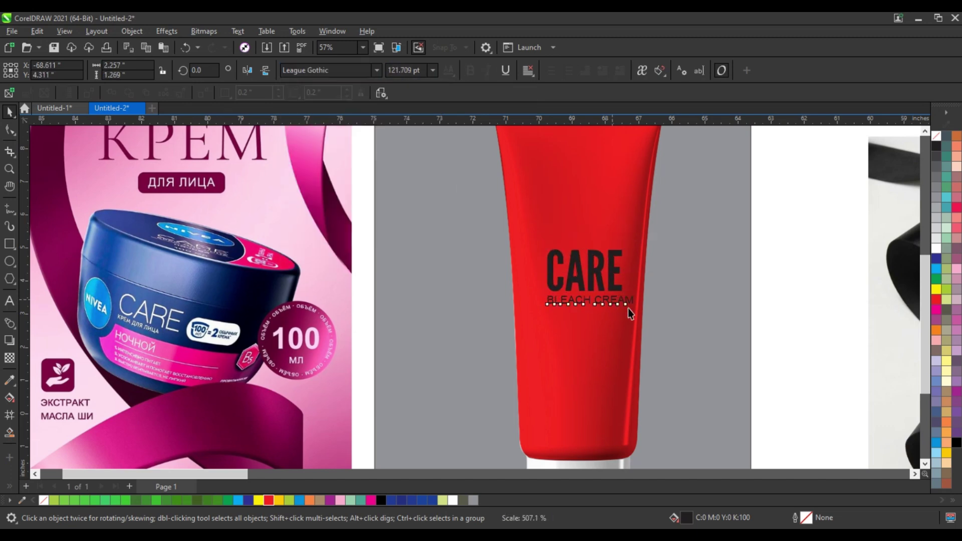
{"action": "left_click_drag", "start_coordinate": [636, 309], "coordinate": [625, 310]}
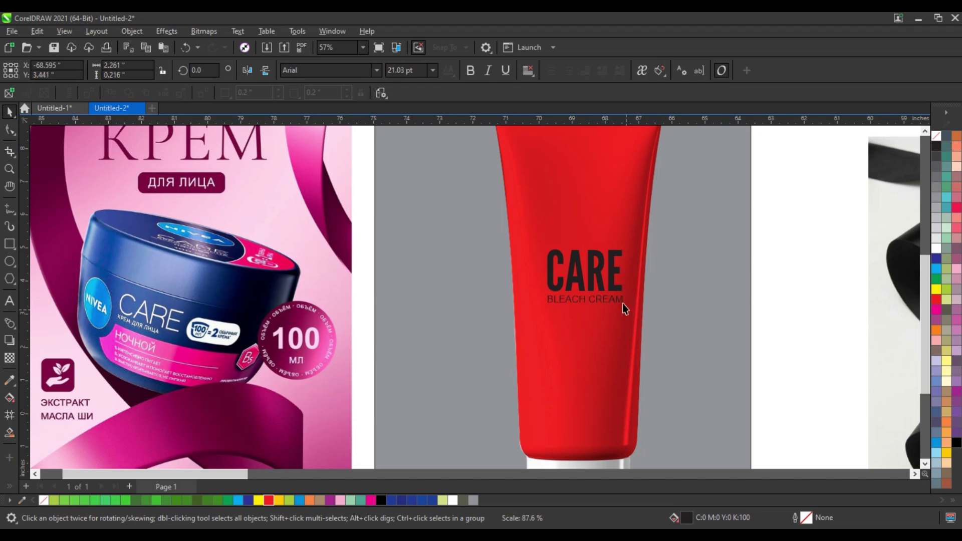
{"action": "left_click", "coordinate": [610, 281], "text": "shift"}
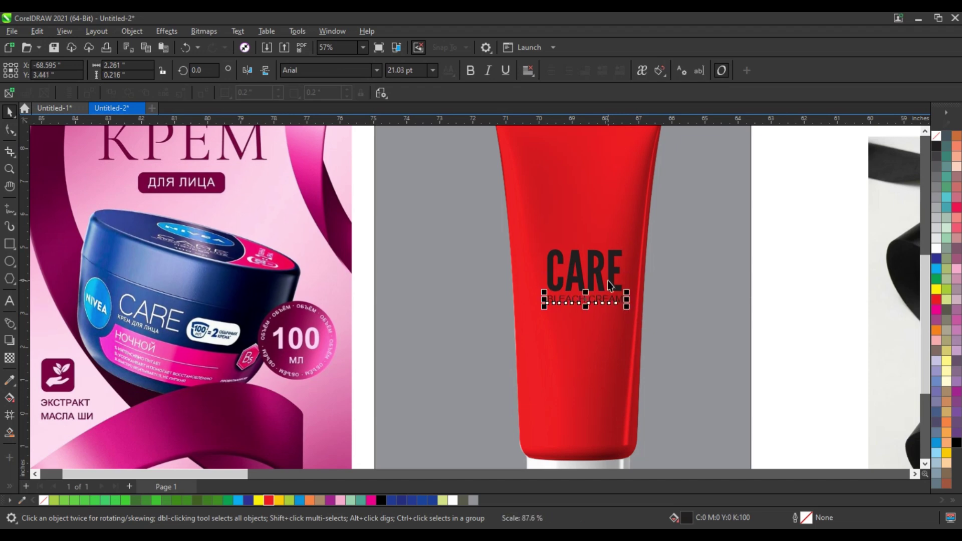
Fill the "CARE" and "BLEACH CREAM" text white, enlarge both lines slightly and centre them over the tube.
{"action": "left_click", "coordinate": [935, 248]}
{"action": "scroll", "coordinate": [579, 282], "scroll_direction": "down", "scroll_amount": 2}
{"action": "left_click_drag", "start_coordinate": [579, 282], "coordinate": [573, 260]}
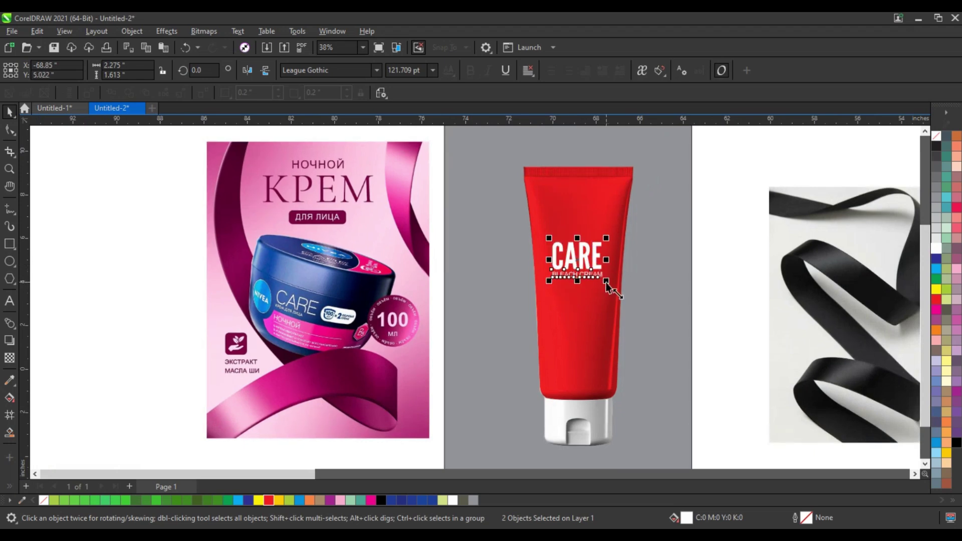
{"action": "left_click_drag", "start_coordinate": [609, 287], "coordinate": [616, 293]}
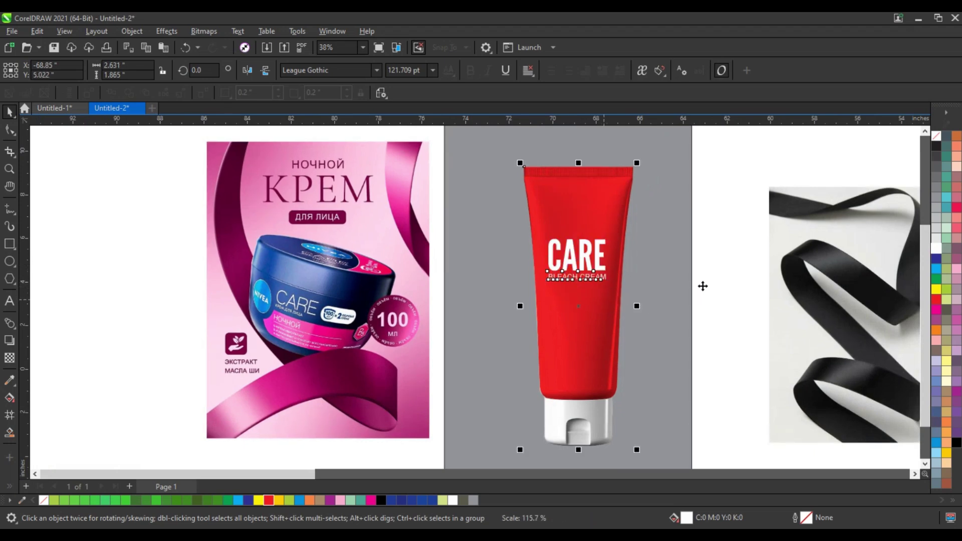
Draw a freehand wavy line about 7.3 by 2.4 inches across the lower half of the tube.
{"action": "key", "text": "z"}
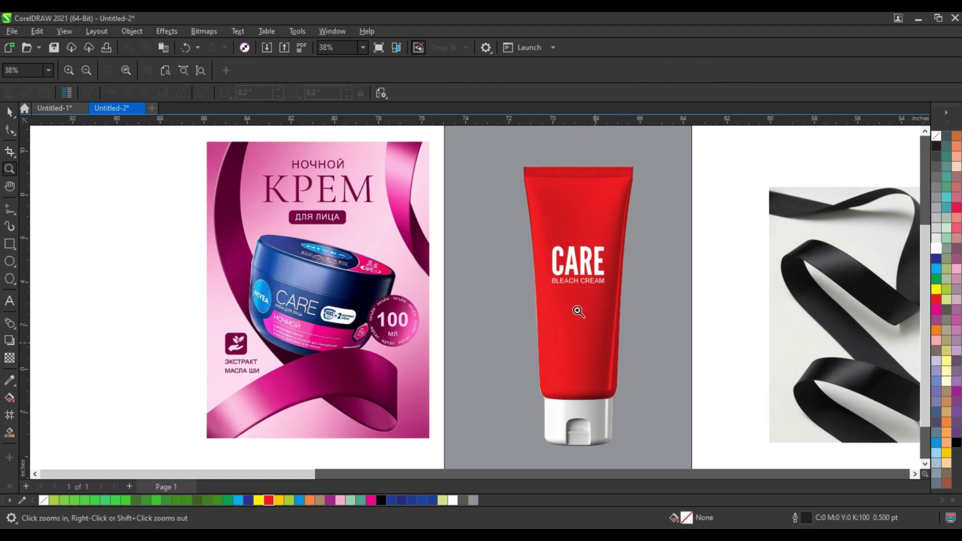
{"action": "left_click_drag", "start_coordinate": [341, 169], "coordinate": [627, 411]}
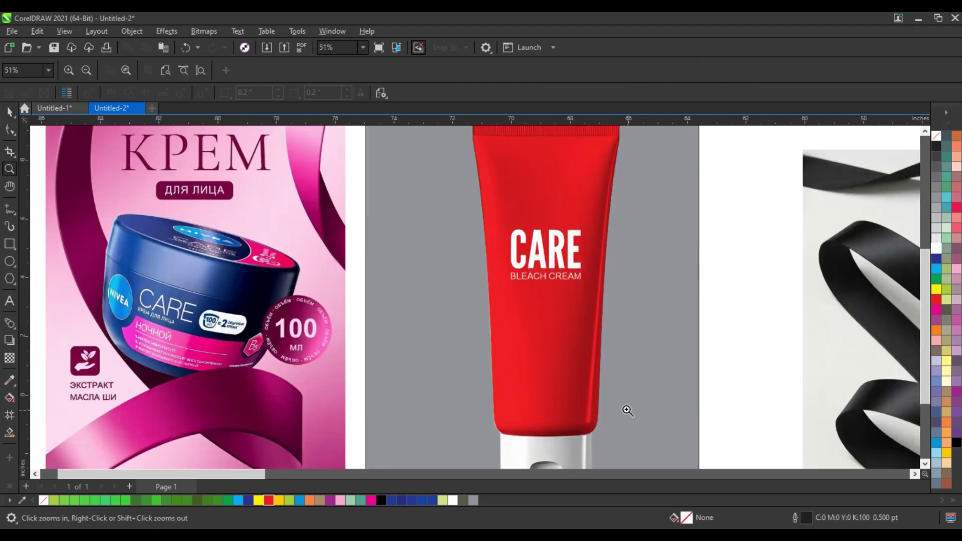
{"action": "left_click", "coordinate": [9, 208]}
{"action": "mouse_move", "coordinate": [475, 357]}
{"action": "left_mouse_down"}
{"action": "mouse_move", "coordinate": [544, 342]}
{"action": "mouse_move", "coordinate": [636, 292]}
{"action": "mouse_move", "coordinate": [690, 299]}
{"action": "left_mouse_up"}
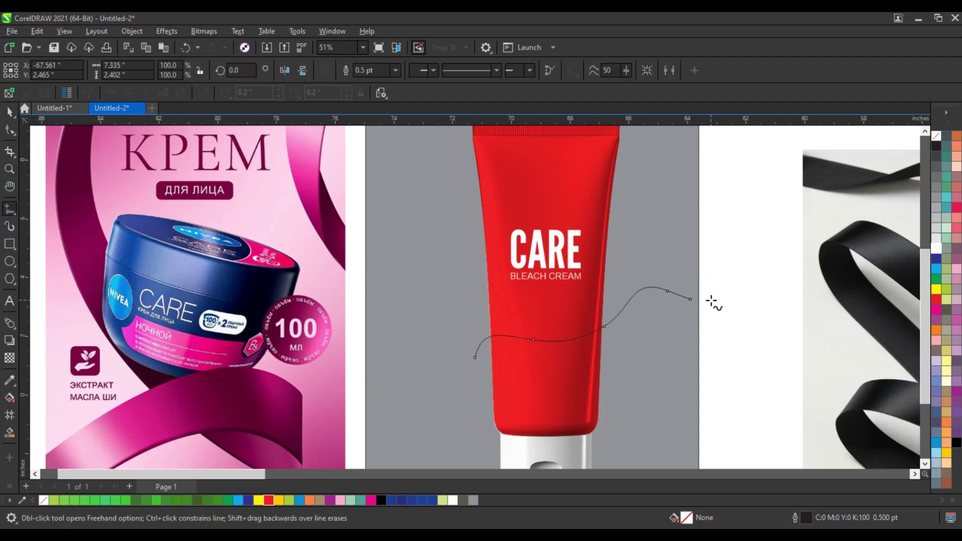
{"action": "left_click", "coordinate": [11, 111]}
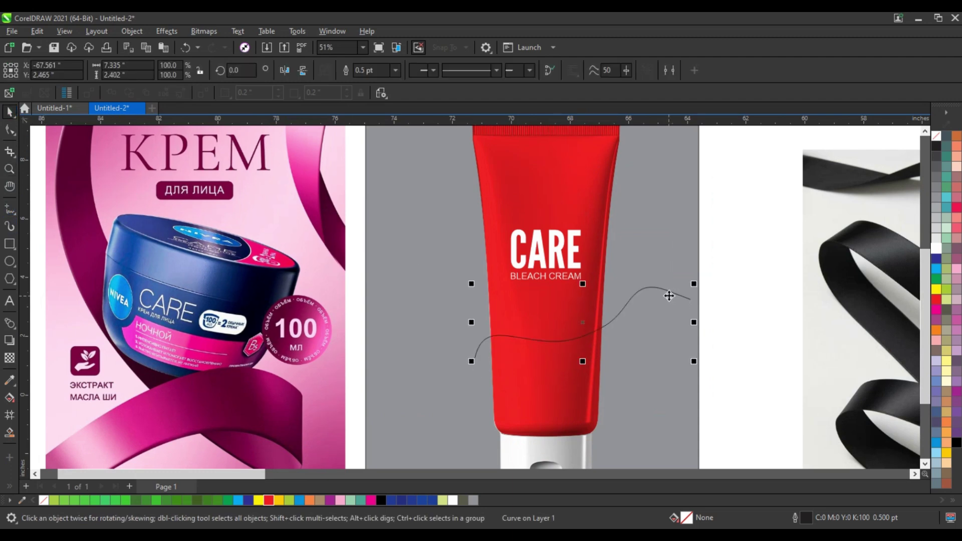
Fan the wavy line into 13 curves by repeating a slightly rotated copy, up to about 34.5 degrees.
{"action": "left_click", "coordinate": [669, 294]}
{"action": "mouse_move", "coordinate": [695, 365]}
{"action": "left_mouse_down"}
{"action": "mouse_move", "coordinate": [694, 357]}
{"action": "mouse_move", "coordinate": [702, 365]}
{"action": "left_mouse_up"}
{"action": "key", "text": "ctrl+r"}
{"action": "key", "text": "ctrl+r"}
{"action": "key", "text": "ctrl+r"}
{"action": "key", "text": "ctrl+r"}
{"action": "key", "text": "ctrl+r"}
{"action": "key", "text": "ctrl+r"}
{"action": "key", "text": "ctrl+r"}
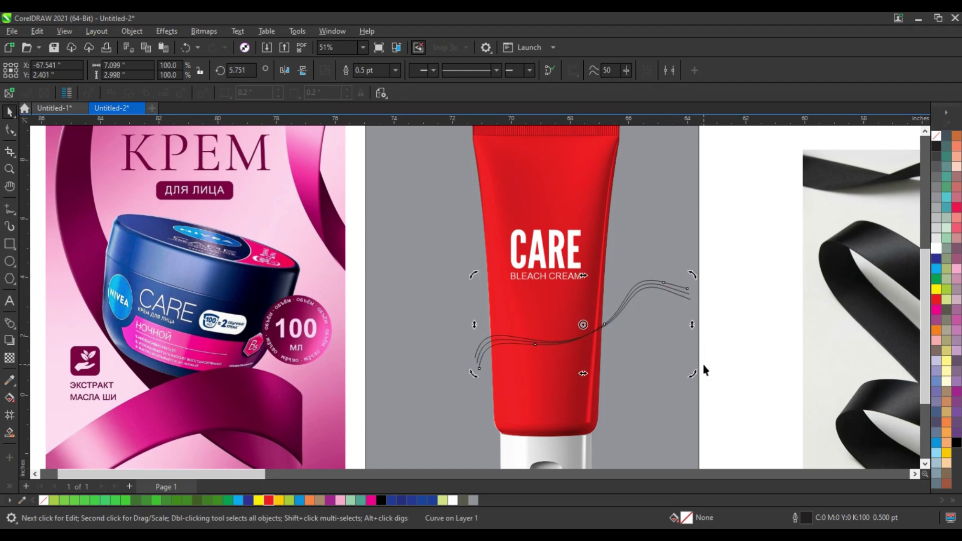
{"action": "key", "text": "ctrl+r"}
{"action": "key", "text": "ctrl+r"}
{"action": "key", "text": "ctrl+r"}
{"action": "key", "text": "ctrl+r"}
{"action": "key", "text": "ctrl+r"}
{"action": "key", "text": "ctrl+r"}
{"action": "key", "text": "ctrl+r"}
{"action": "key", "text": "ctrl+r"}
{"action": "key", "text": "ctrl+r"}
{"action": "key", "text": "ctrl+r"}
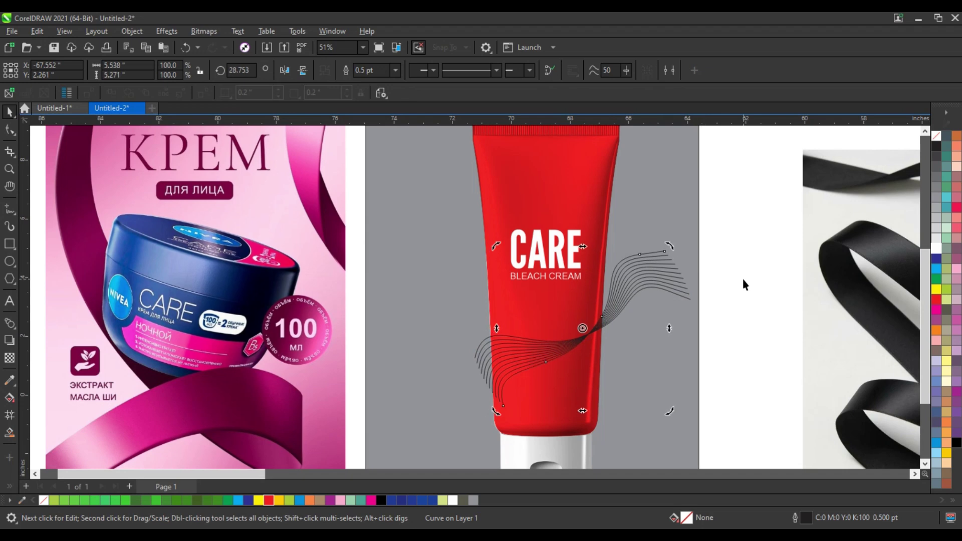
Select all the wavy curves, enlarge them to about 12.1 by 9.6 inches and place them across the tube's lower part.
{"action": "left_click_drag", "start_coordinate": [743, 231], "coordinate": [648, 335]}
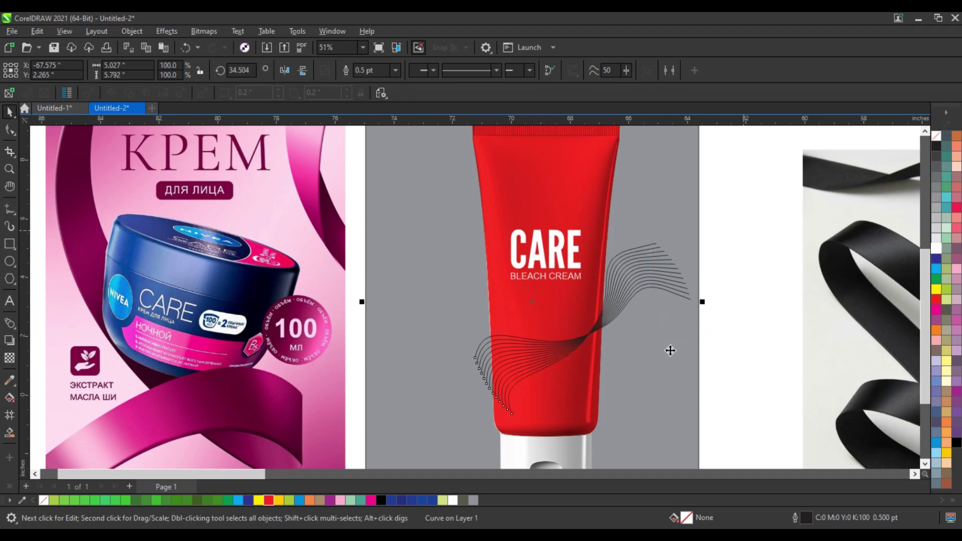
{"action": "left_click_drag", "start_coordinate": [626, 293], "coordinate": [601, 348]}
{"action": "left_click_drag", "start_coordinate": [668, 299], "coordinate": [704, 273]}
{"action": "left_click_drag", "start_coordinate": [640, 313], "coordinate": [617, 323]}
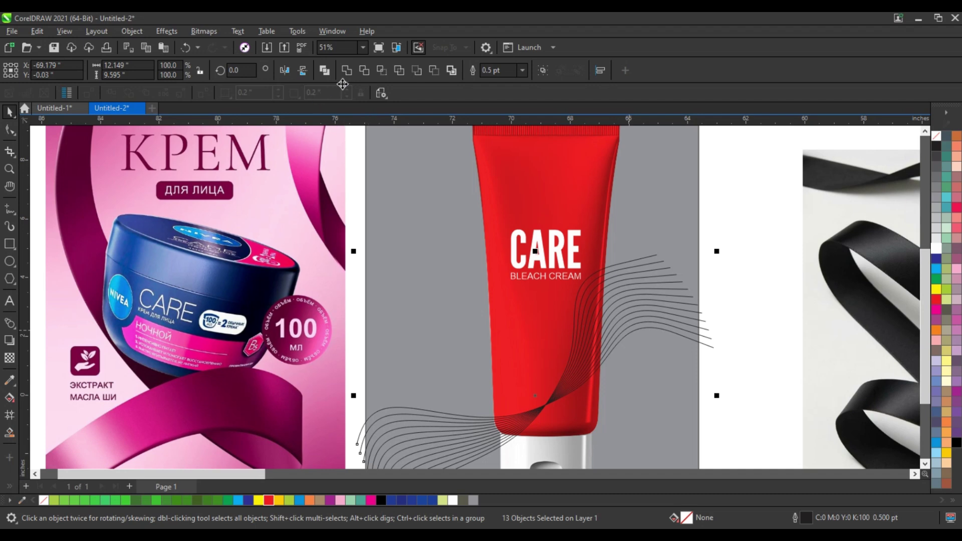
Combine the wavy curves into a single object and set its outline width to 0.75 pt.
{"action": "left_click", "coordinate": [326, 73]}
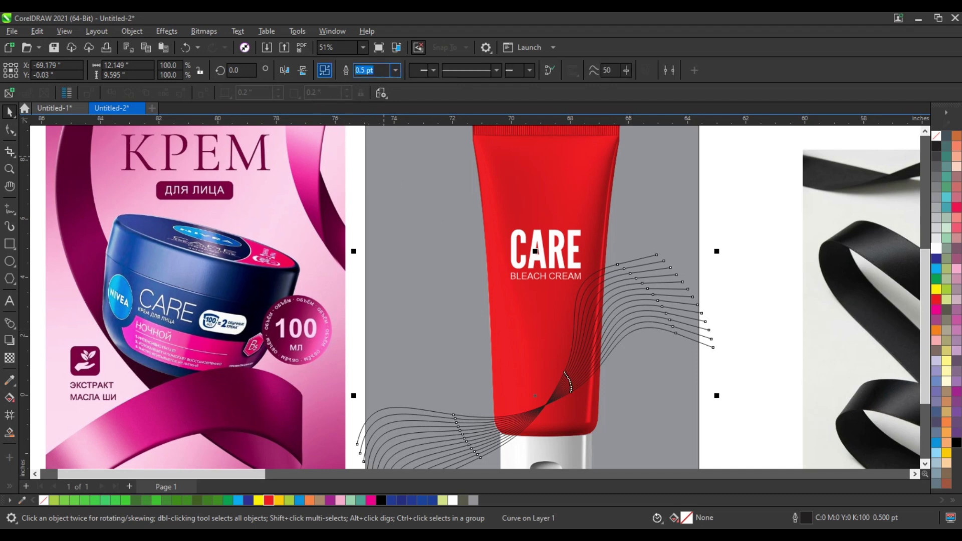
{"action": "type", "text": "0."}
{"action": "key", "text": "Return"}
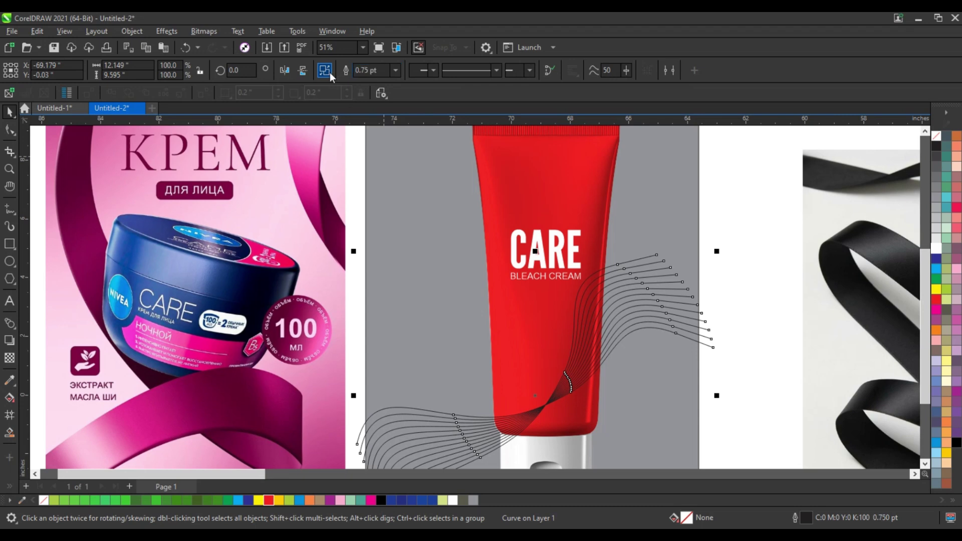
Convert the outline of the combined wavy lines to an object and fill it white.
{"action": "left_click", "coordinate": [744, 360]}
{"action": "left_click", "coordinate": [651, 329]}
{"action": "left_click", "coordinate": [778, 347]}
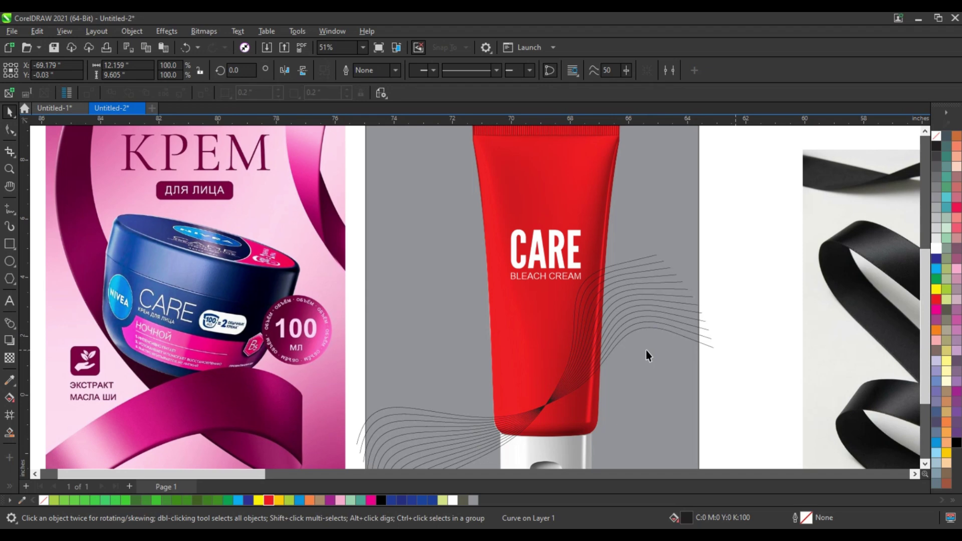
{"action": "left_click", "coordinate": [619, 338]}
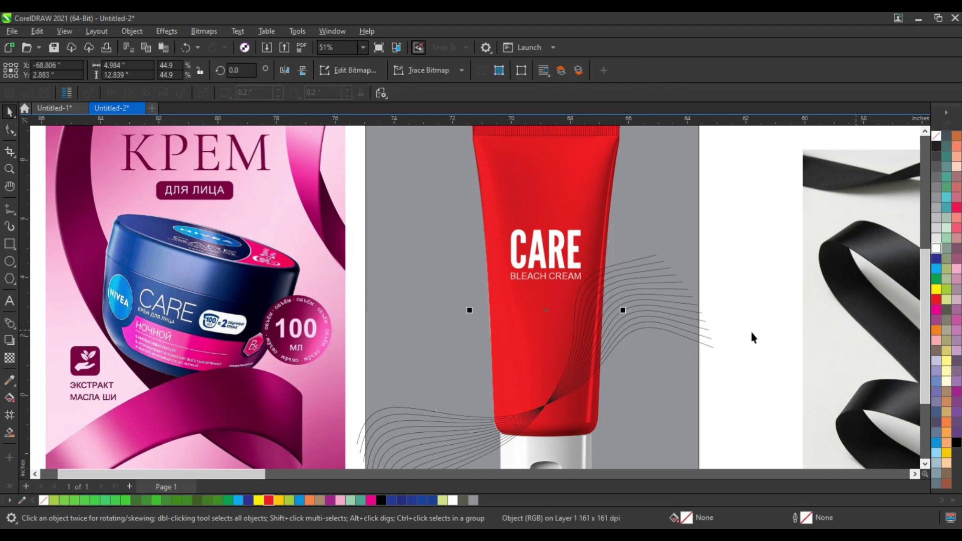
{"action": "left_click", "coordinate": [710, 346]}
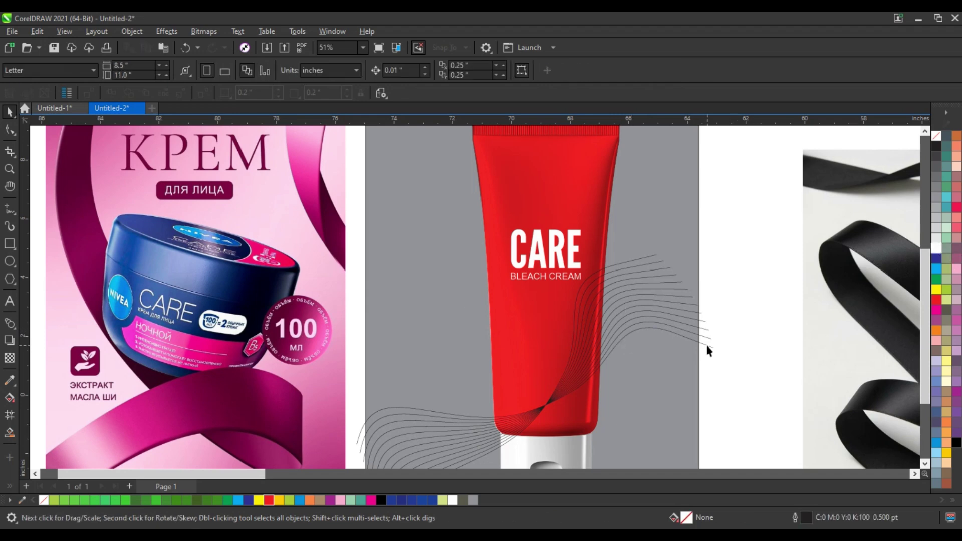
{"action": "left_click", "coordinate": [706, 343]}
{"action": "left_click", "coordinate": [935, 248]}
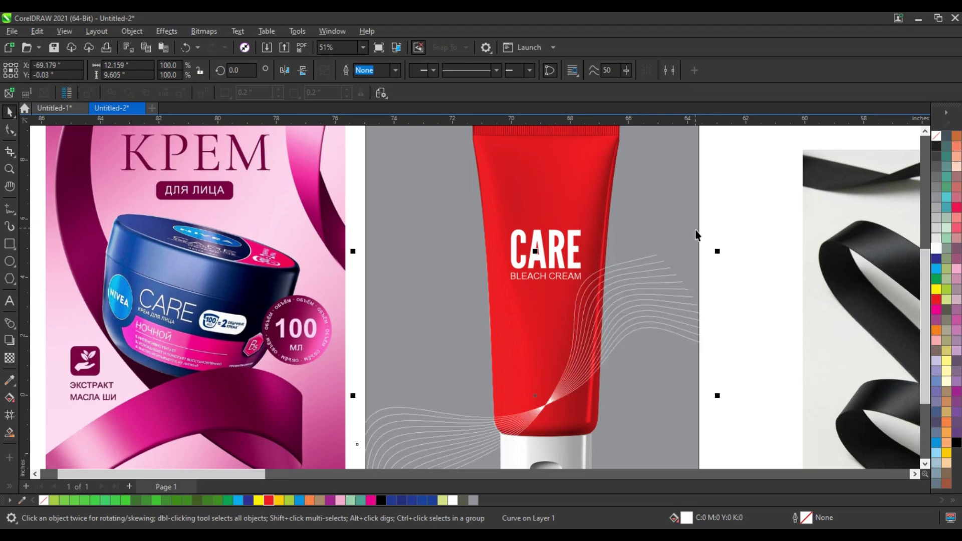
Scale the white wave pattern to about 130%, rotate it about 27.4 degrees and position it over the tube.
{"action": "left_click_drag", "start_coordinate": [717, 252], "coordinate": [831, 170]}
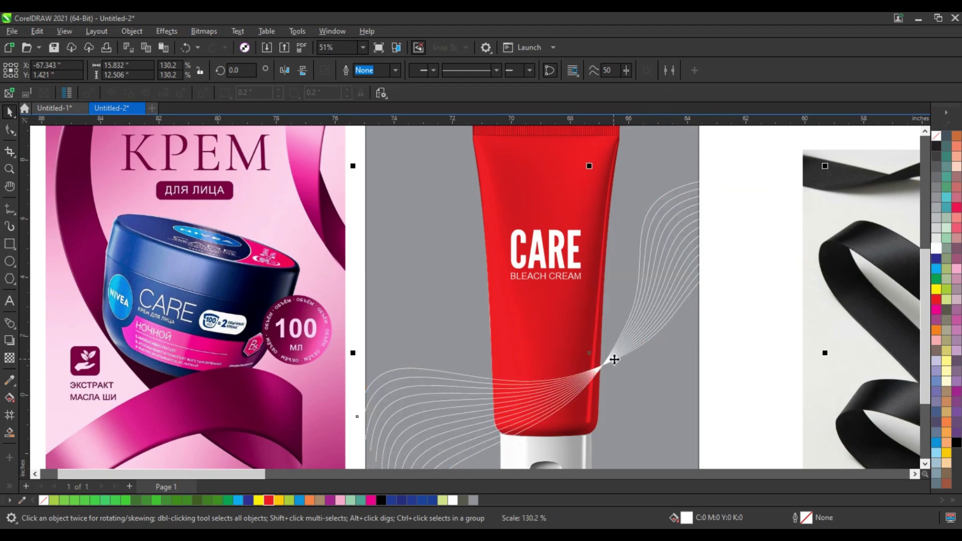
{"action": "left_click_drag", "start_coordinate": [614, 357], "coordinate": [576, 343]}
{"action": "left_click", "coordinate": [592, 346]}
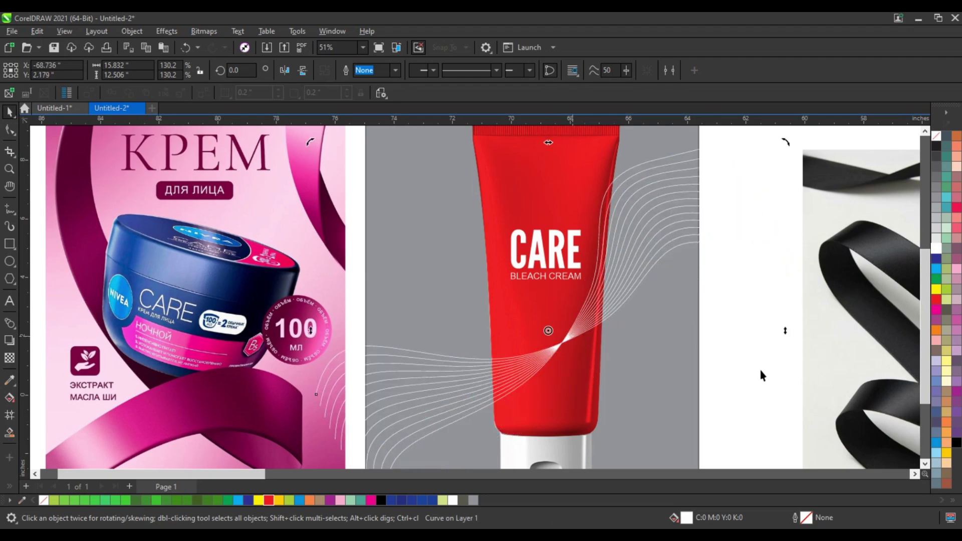
{"action": "scroll", "coordinate": [758, 367], "scroll_direction": "down", "scroll_amount": 2}
{"action": "left_click_drag", "start_coordinate": [732, 227], "coordinate": [653, 173]}
{"action": "left_click_drag", "start_coordinate": [581, 356], "coordinate": [594, 339]}
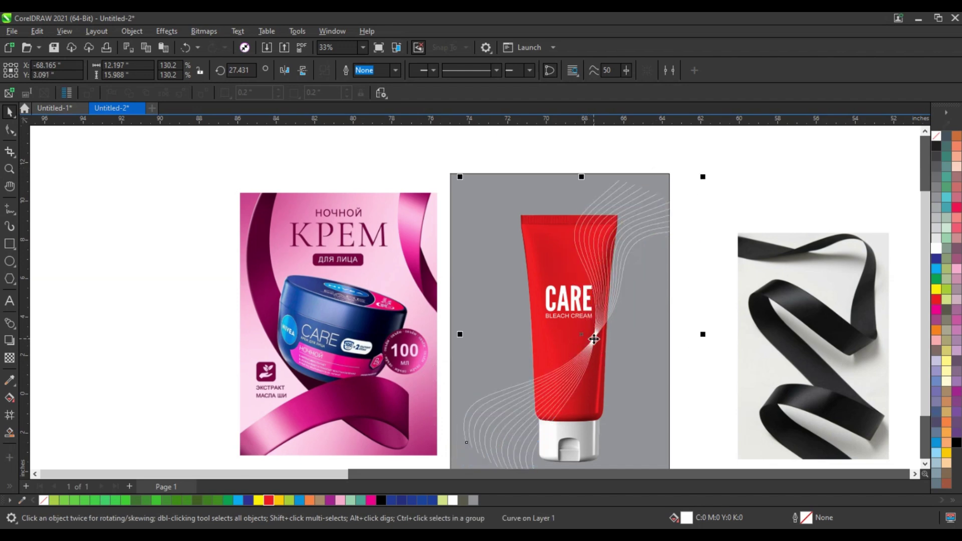
PowerClip the white wave pattern inside the red tube shape.
{"action": "right_click", "coordinate": [593, 339]}
{"action": "left_click", "coordinate": [636, 317]}
{"action": "left_click", "coordinate": [544, 229]}
{"action": "left_click", "coordinate": [698, 274]}
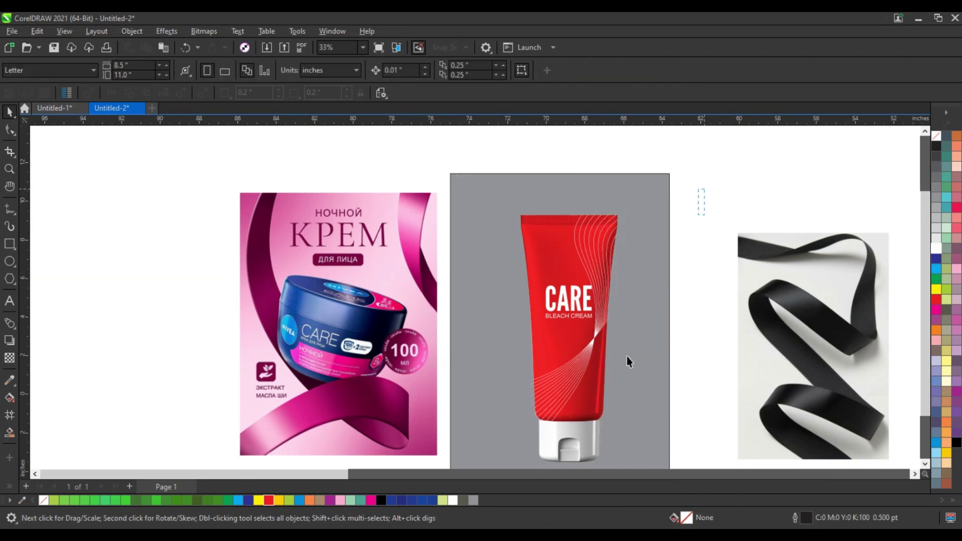
Select the two label text lines and nudge them slightly left, away from the wave pattern.
{"action": "left_click", "coordinate": [551, 335]}
{"action": "scroll", "coordinate": [624, 241], "scroll_direction": "up", "scroll_amount": 2}
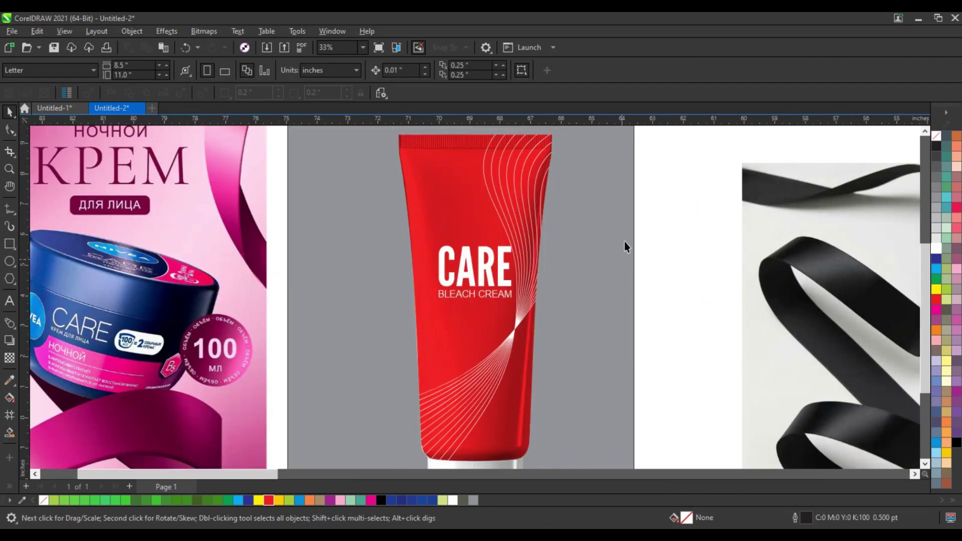
{"action": "left_click_drag", "start_coordinate": [476, 322], "coordinate": [425, 328]}
{"action": "left_click_drag", "start_coordinate": [487, 294], "coordinate": [508, 312]}
{"action": "left_click", "coordinate": [690, 319]}
{"action": "scroll", "coordinate": [669, 335], "scroll_direction": "down", "scroll_amount": 2}
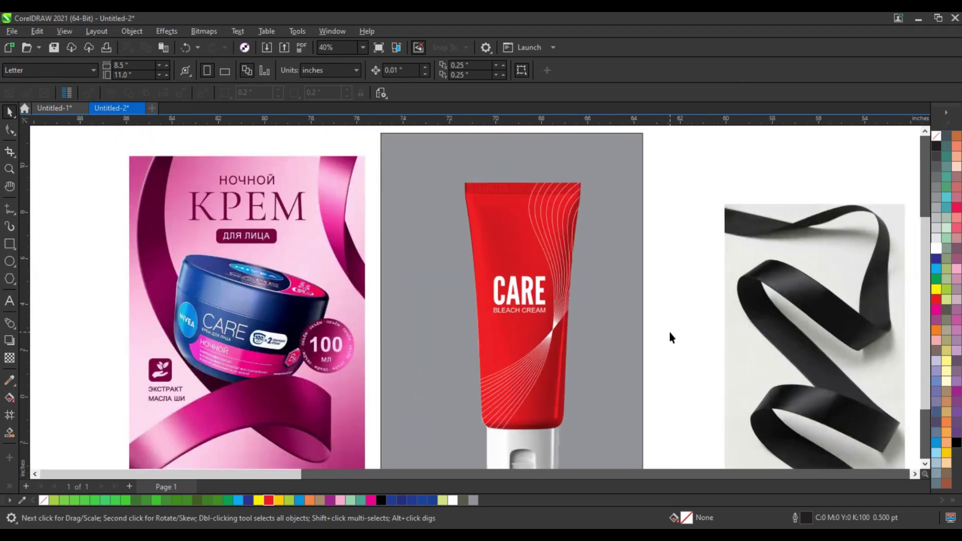
Centre the tube artwork horizontally on the grey backdrop and move the pink cream poster farther away from it.
{"action": "scroll", "coordinate": [671, 337], "scroll_direction": "down", "scroll_amount": 1}
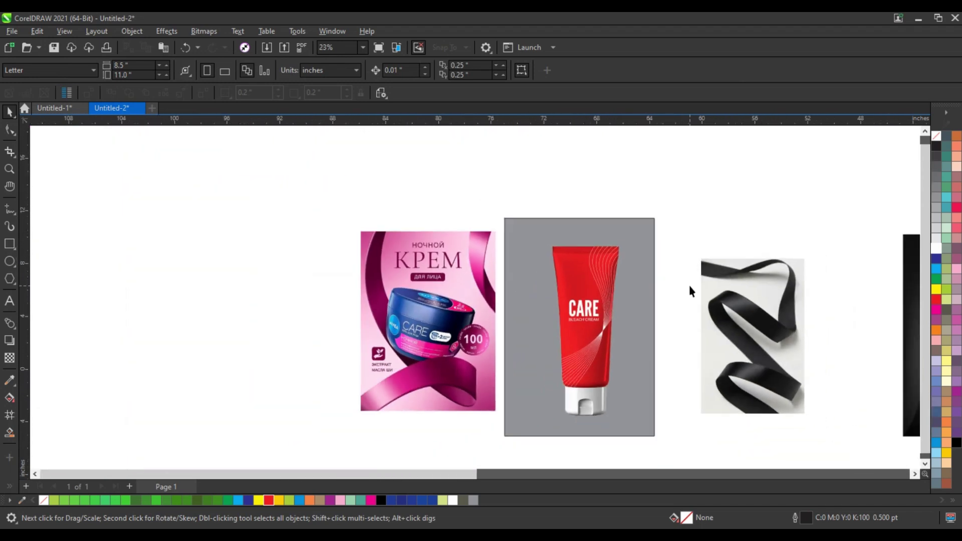
{"action": "left_click", "coordinate": [551, 422]}
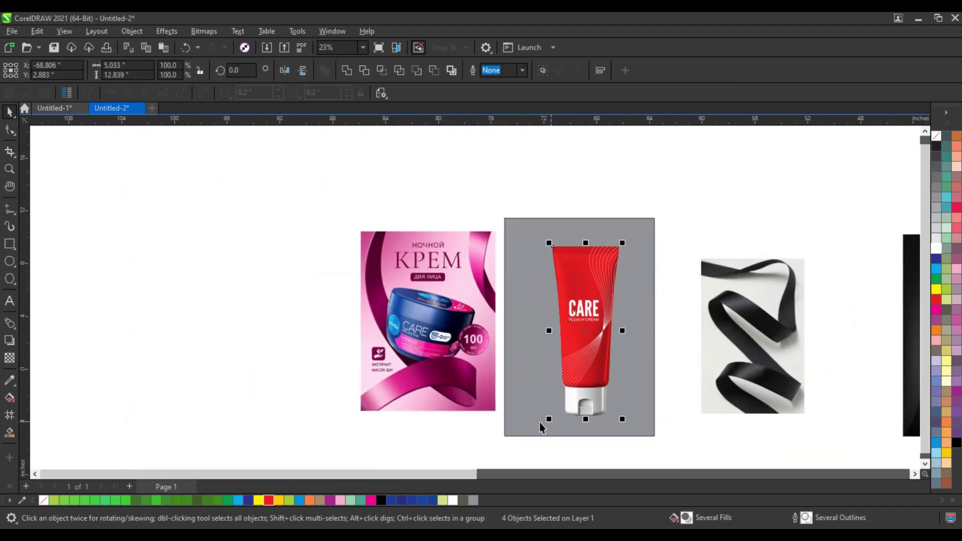
{"action": "key", "text": "c"}
{"action": "left_click", "coordinate": [570, 453]}
{"action": "left_click_drag", "start_coordinate": [485, 350], "coordinate": [372, 349]}
Centre the black ribbon image horizontally on the grey backdrop behind the tube, and delete the backdrop.
{"action": "left_click", "coordinate": [739, 363]}
{"action": "left_click", "coordinate": [648, 403], "text": "shift"}
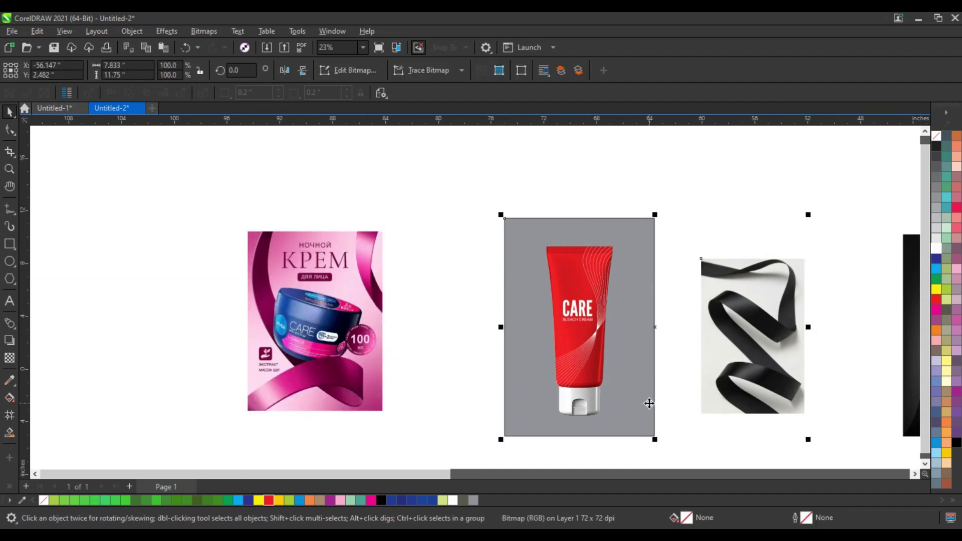
{"action": "key", "text": "c"}
{"action": "left_click", "coordinate": [710, 414]}
{"action": "left_click", "coordinate": [643, 351]}
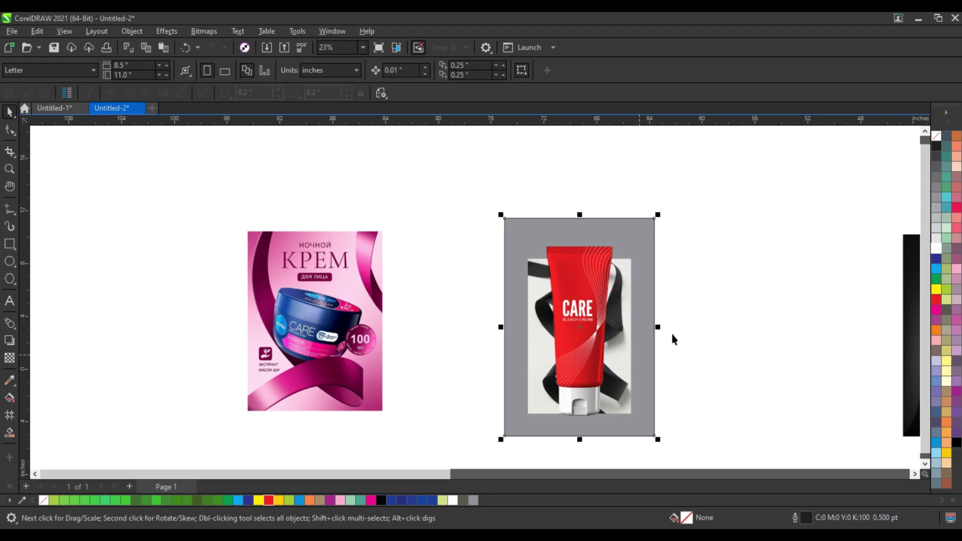
{"action": "key", "text": "Delete"}
Enlarge the ribbon image to about 13.3 by 20 inches as the background and group the tube's four objects.
{"action": "mouse_move", "coordinate": [645, 257]}
{"action": "left_mouse_down"}
{"action": "mouse_move", "coordinate": [690, 221]}
{"action": "mouse_move", "coordinate": [664, 215]}
{"action": "mouse_move", "coordinate": [673, 202]}
{"action": "mouse_move", "coordinate": [650, 239]}
{"action": "left_mouse_up"}
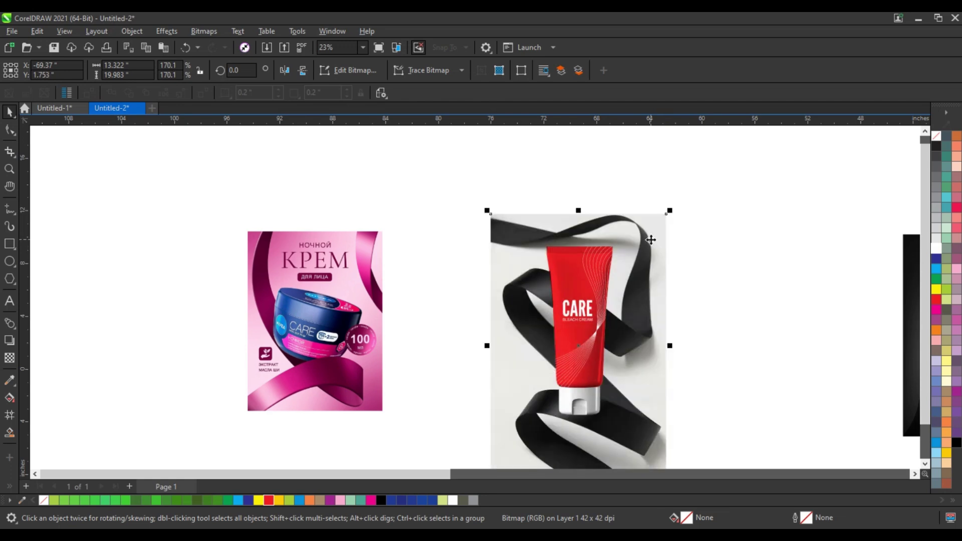
{"action": "left_click", "coordinate": [755, 289]}
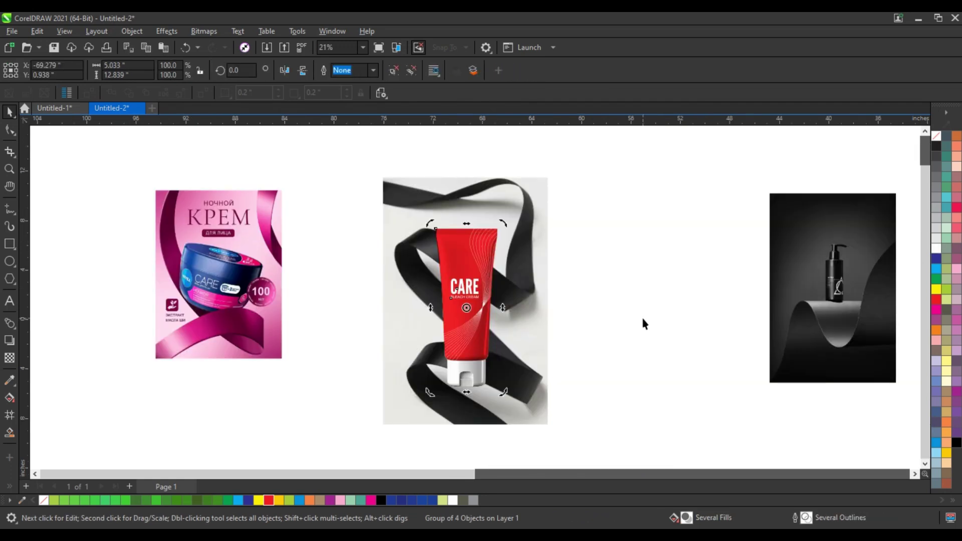
{"action": "left_click", "coordinate": [641, 317]}
{"action": "left_click", "coordinate": [447, 319]}
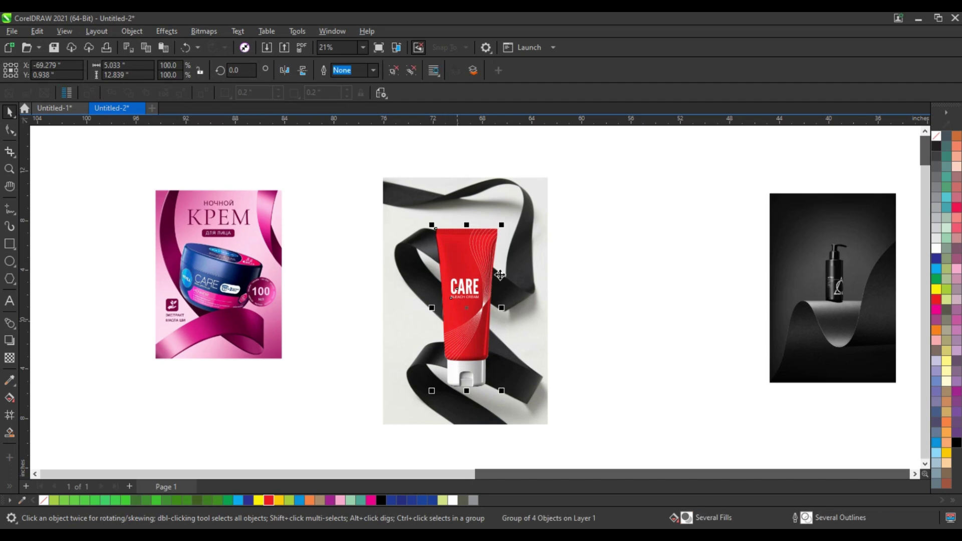
{"action": "left_click", "coordinate": [625, 256]}
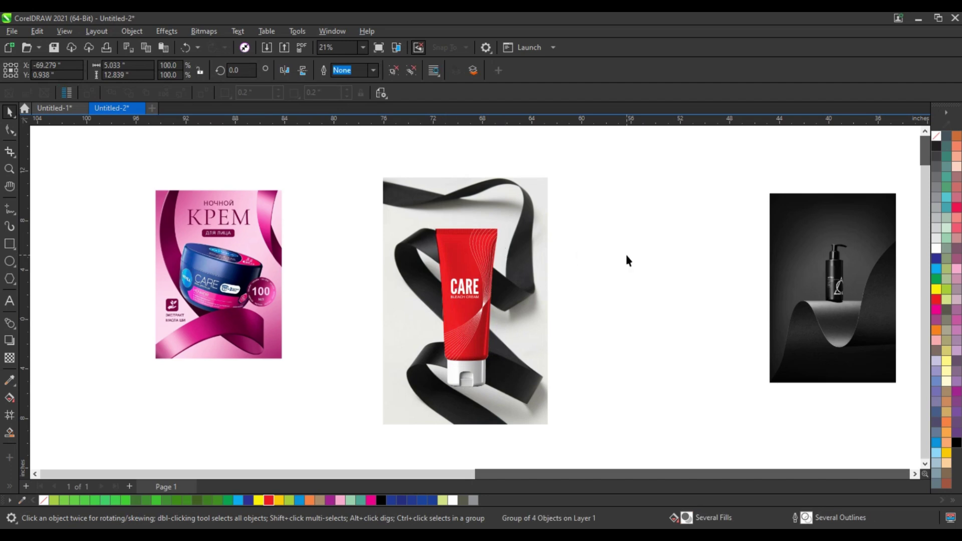
Bring the ribbon image in front of the tube group and apply a uniform transparency of 30.
{"action": "left_click", "coordinate": [7, 171]}
{"action": "left_click_drag", "start_coordinate": [407, 226], "coordinate": [551, 404]}
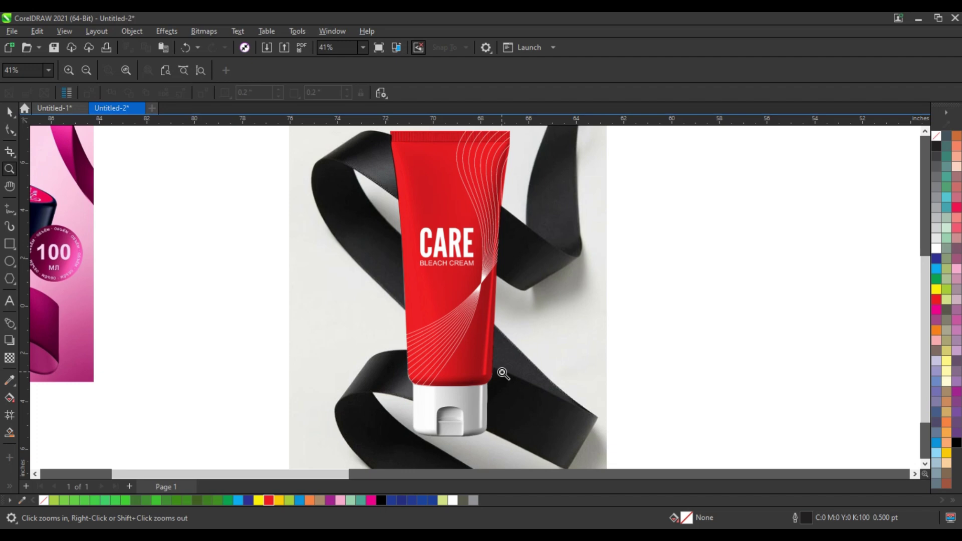
{"action": "left_click", "coordinate": [9, 111]}
{"action": "left_click", "coordinate": [623, 282]}
{"action": "left_click_drag", "start_coordinate": [594, 295], "coordinate": [699, 295]}
{"action": "key", "text": "ctrl+z"}
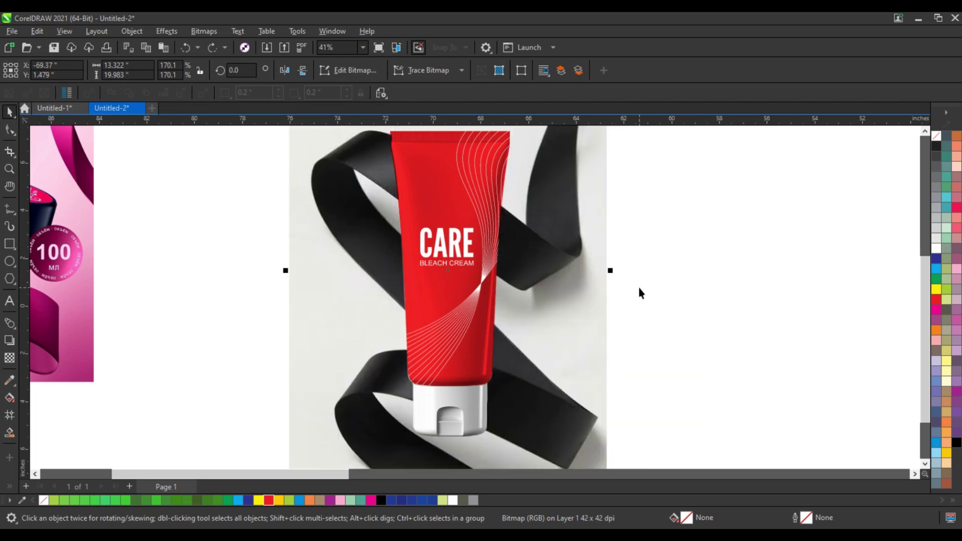
{"action": "key", "text": "shift+Page_Up"}
{"action": "scroll", "coordinate": [476, 281], "scroll_direction": "down", "scroll_amount": 2}
{"action": "left_click", "coordinate": [10, 357]}
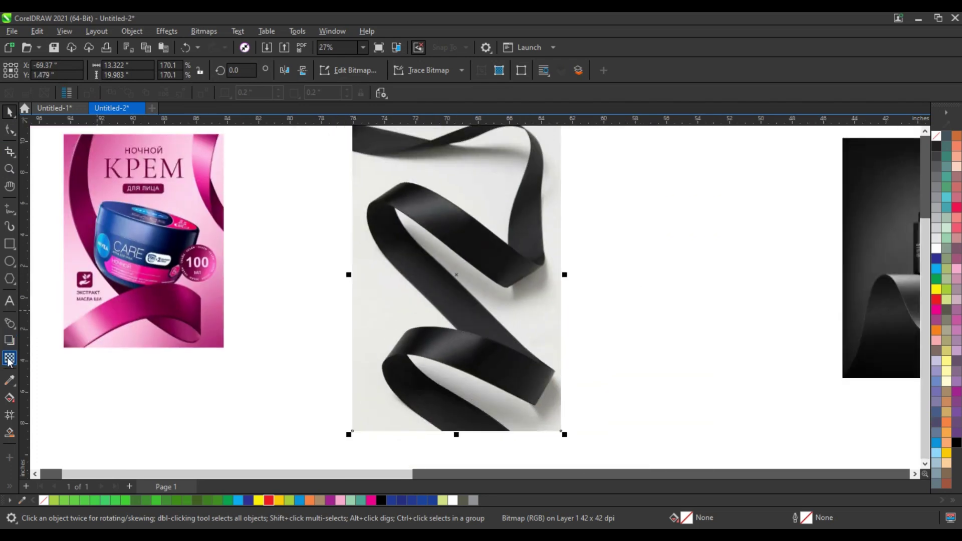
{"action": "left_click", "coordinate": [438, 442]}
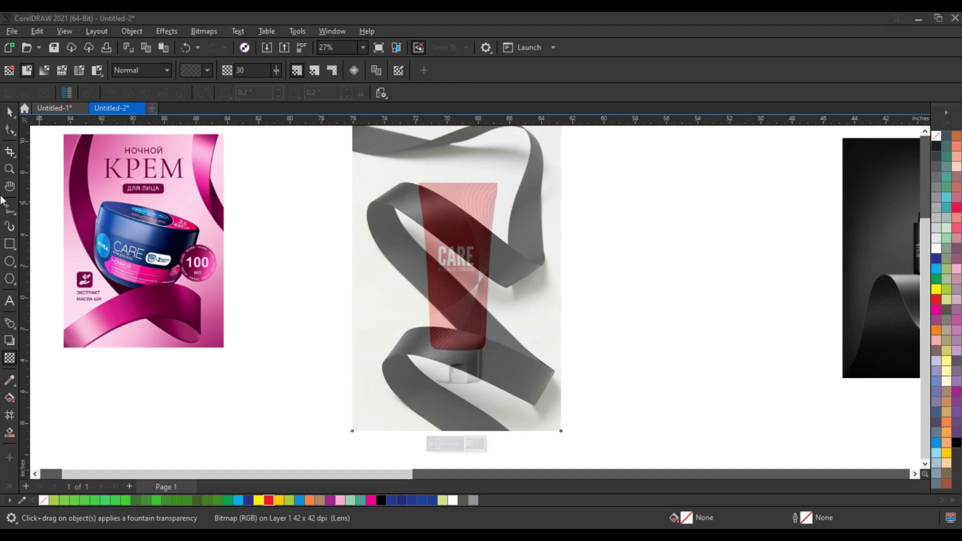
Trace a closed outline about 4.7 by 6 inches around the ribbon strip where it crosses the tube's upper half.
{"action": "left_click", "coordinate": [10, 169]}
{"action": "left_click_drag", "start_coordinate": [413, 176], "coordinate": [551, 305]}
{"action": "left_click_drag", "start_coordinate": [283, 146], "coordinate": [576, 429]}
{"action": "left_click", "coordinate": [10, 210]}
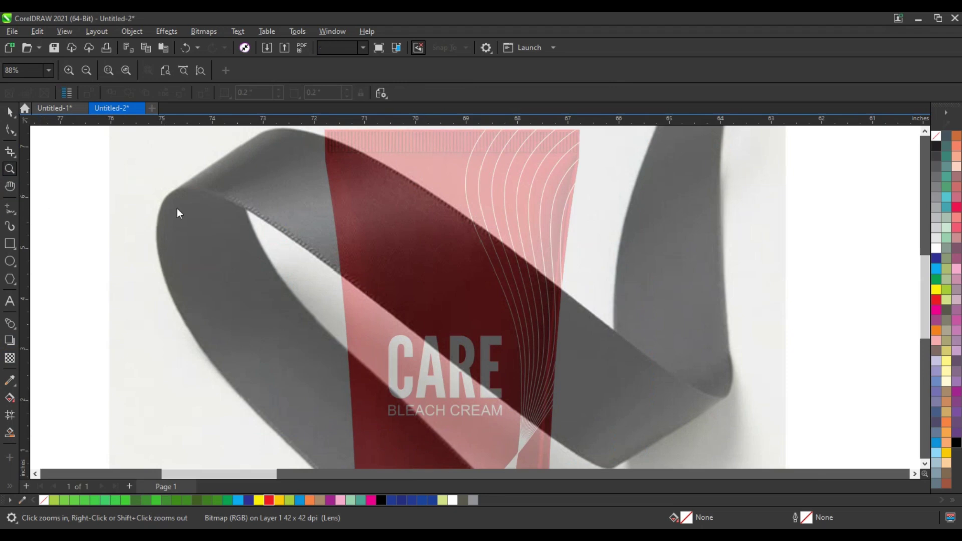
{"action": "left_click", "coordinate": [325, 132]}
{"action": "double_click", "coordinate": [325, 157]}
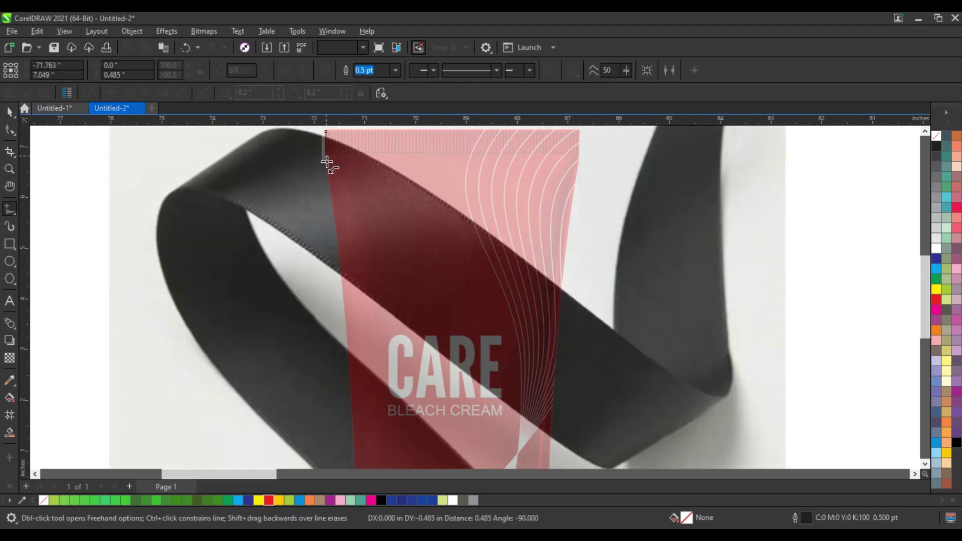
{"action": "left_click", "coordinate": [341, 269]}
{"action": "double_click", "coordinate": [341, 275]}
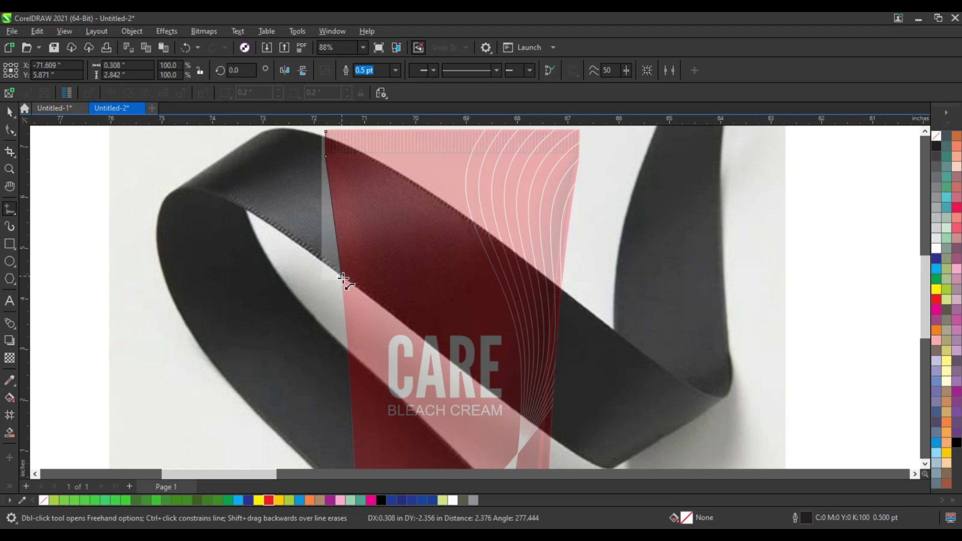
{"action": "double_click", "coordinate": [550, 436]}
{"action": "double_click", "coordinate": [562, 288]}
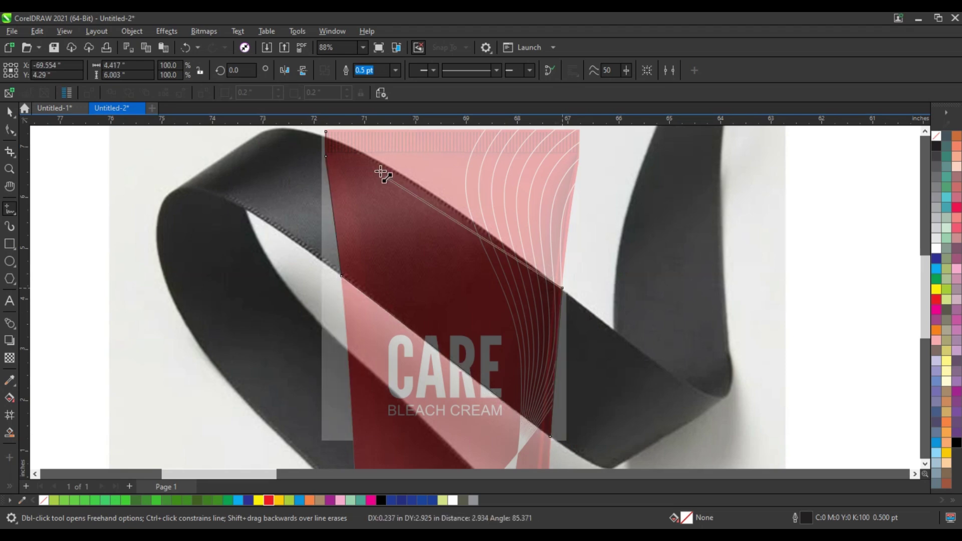
{"action": "left_click", "coordinate": [326, 134]}
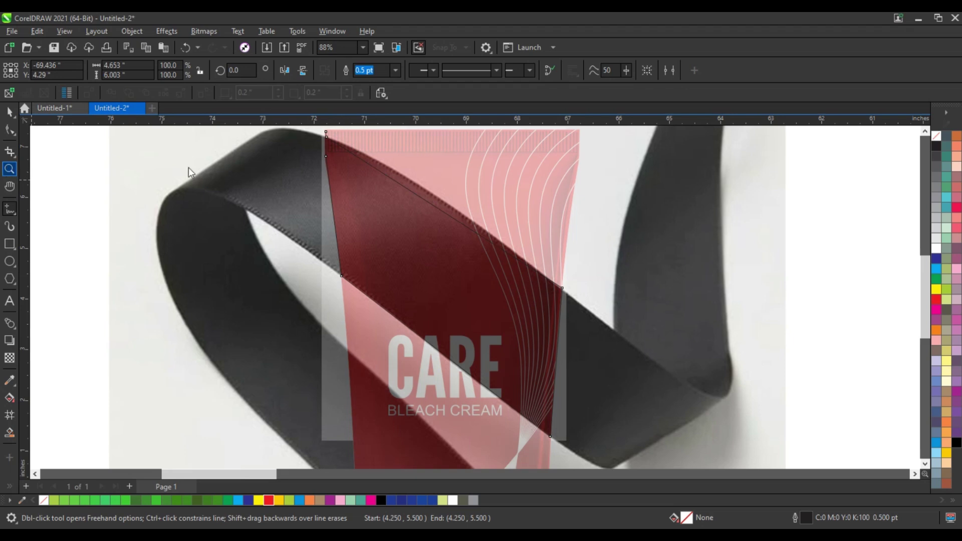
Move the outline's two upper-left nodes onto the tube's edge, with the corner node where the ribbon's upper edge meets it.
{"action": "left_click_drag", "start_coordinate": [319, 124], "coordinate": [343, 150]}
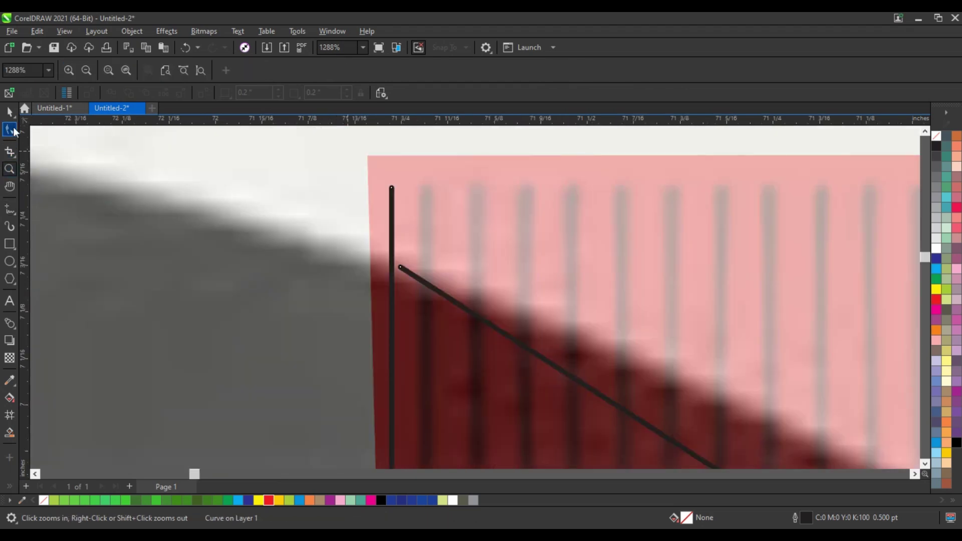
{"action": "left_click", "coordinate": [12, 130]}
{"action": "left_click_drag", "start_coordinate": [400, 268], "coordinate": [371, 258]}
{"action": "scroll", "coordinate": [403, 268], "scroll_direction": "down", "scroll_amount": 2}
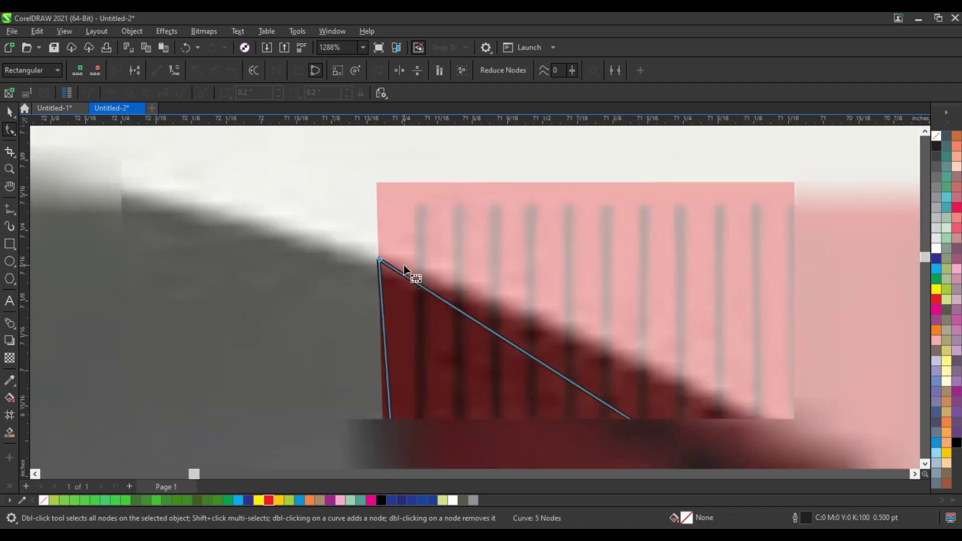
{"action": "left_click_drag", "start_coordinate": [400, 372], "coordinate": [394, 373]}
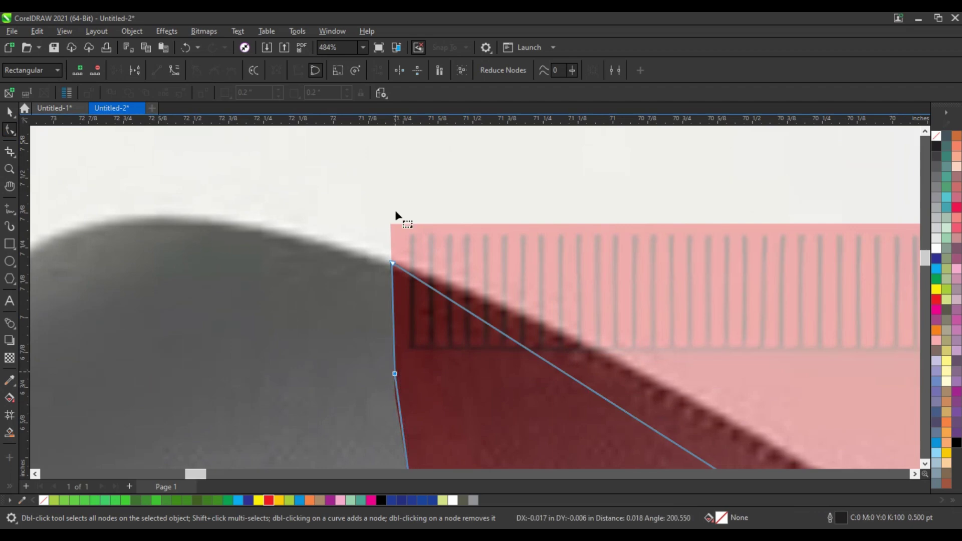
{"action": "scroll", "coordinate": [395, 205], "scroll_direction": "down", "scroll_amount": 4}
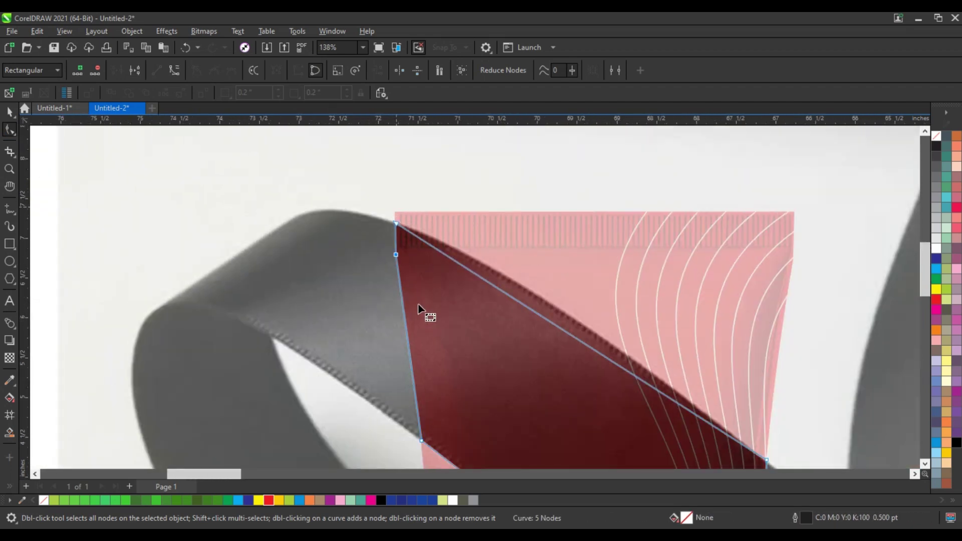
{"action": "scroll", "coordinate": [329, 230], "scroll_direction": "down", "scroll_amount": 1}
{"action": "scroll", "coordinate": [365, 260], "scroll_direction": "down", "scroll_amount": 1}
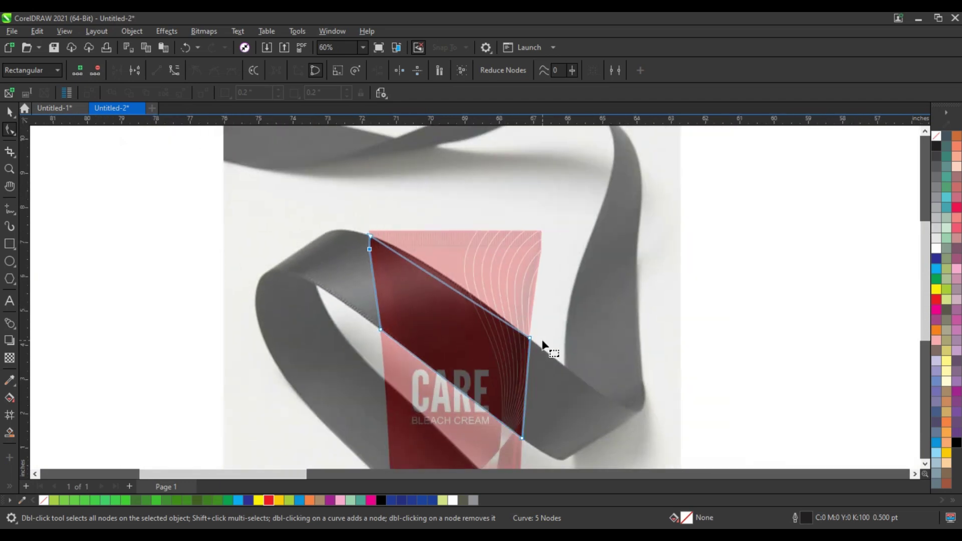
Convert the outline's segments to curves and bend its upper edge to follow the ribbon's upper edge.
{"action": "left_click_drag", "start_coordinate": [322, 203], "coordinate": [561, 448]}
{"action": "left_click", "coordinate": [9, 170]}
{"action": "left_click_drag", "start_coordinate": [347, 223], "coordinate": [572, 359]}
{"action": "left_click", "coordinate": [10, 131]}
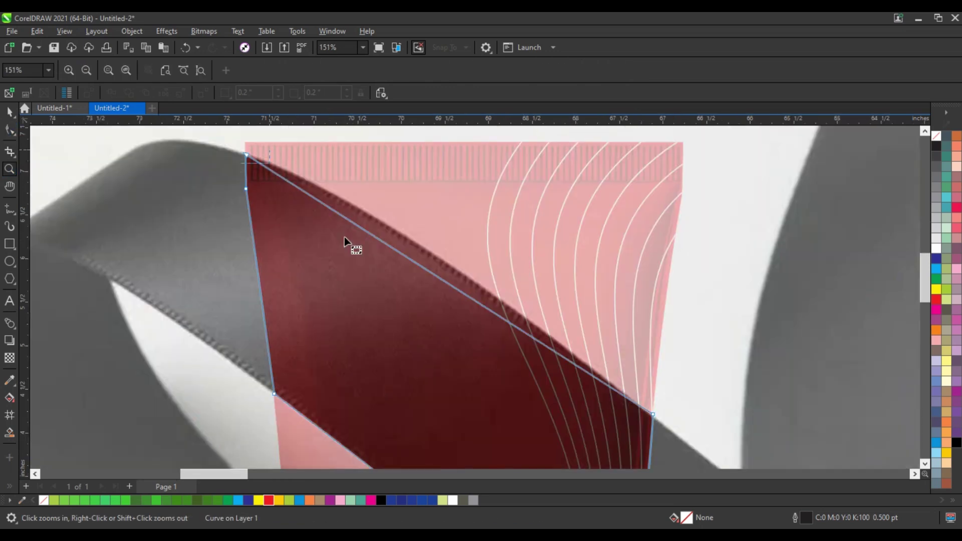
{"action": "left_click_drag", "start_coordinate": [383, 229], "coordinate": [395, 210]}
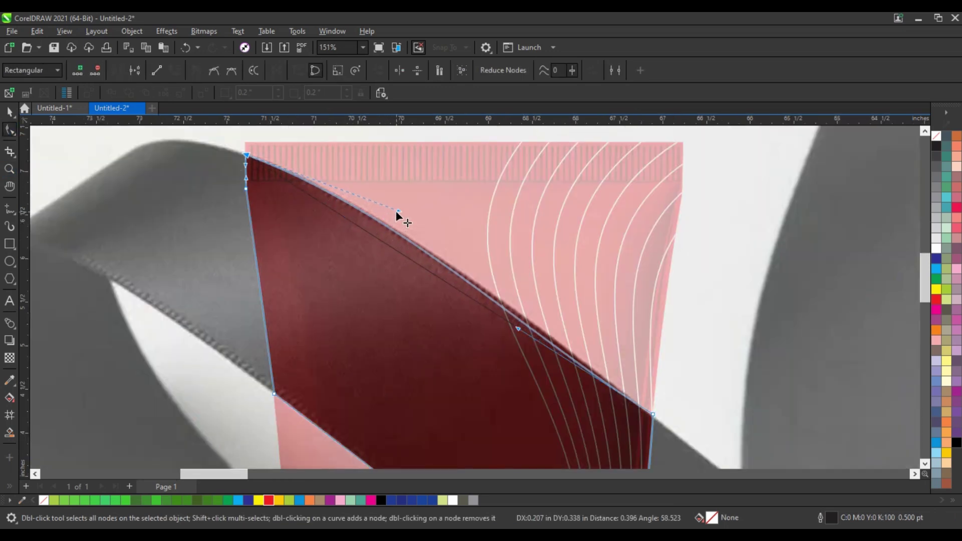
{"action": "left_click_drag", "start_coordinate": [518, 328], "coordinate": [521, 323]}
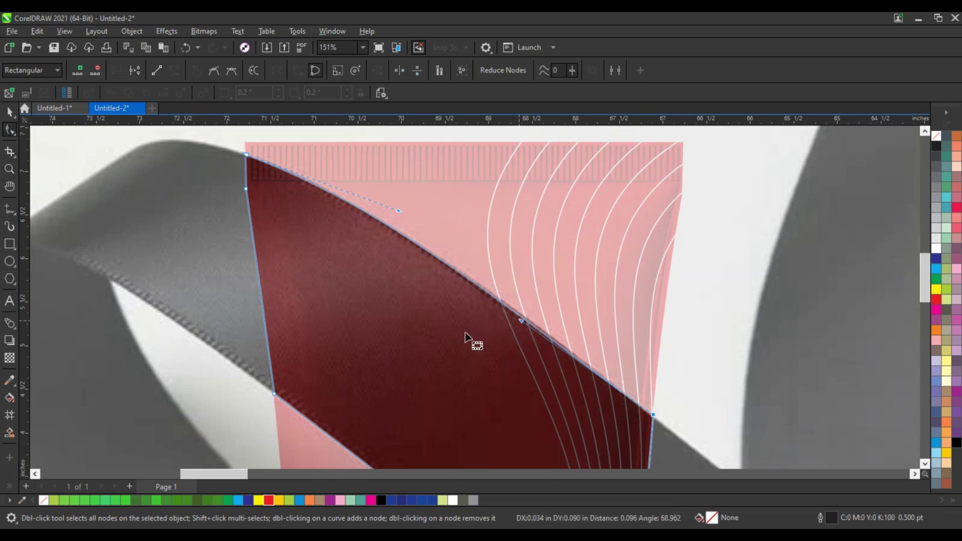
{"action": "scroll", "coordinate": [419, 293], "scroll_direction": "down", "scroll_amount": 4}
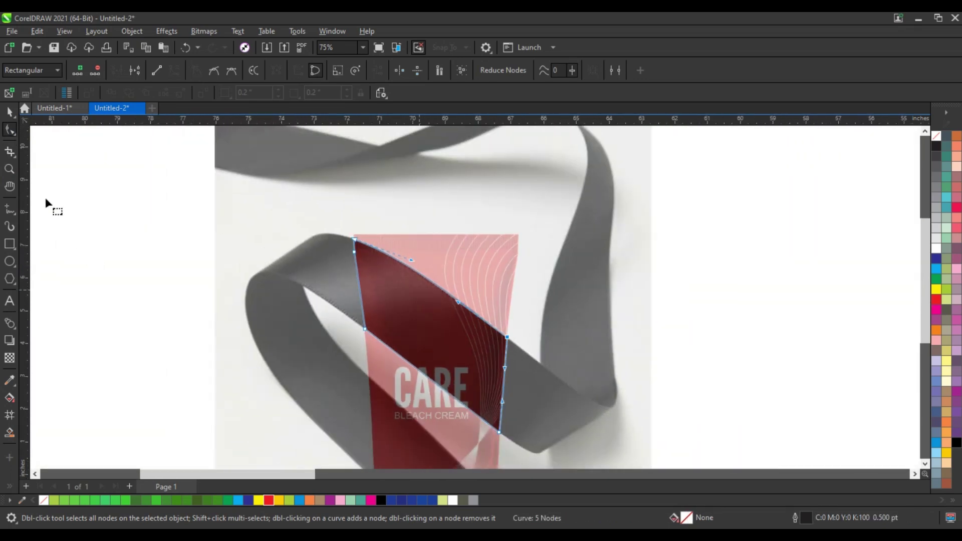
Bend the outline's lower edge slightly to match the ribbon's lower edge across the CARE lettering, and deselect it.
{"action": "left_click", "coordinate": [10, 169]}
{"action": "left_click_drag", "start_coordinate": [354, 303], "coordinate": [558, 452]}
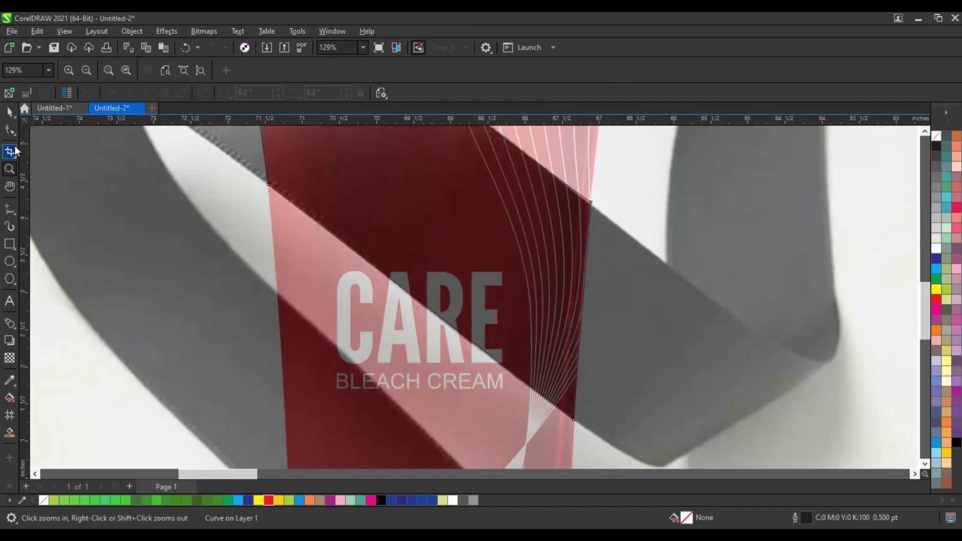
{"action": "left_click", "coordinate": [10, 131]}
{"action": "left_click_drag", "start_coordinate": [451, 326], "coordinate": [451, 329]}
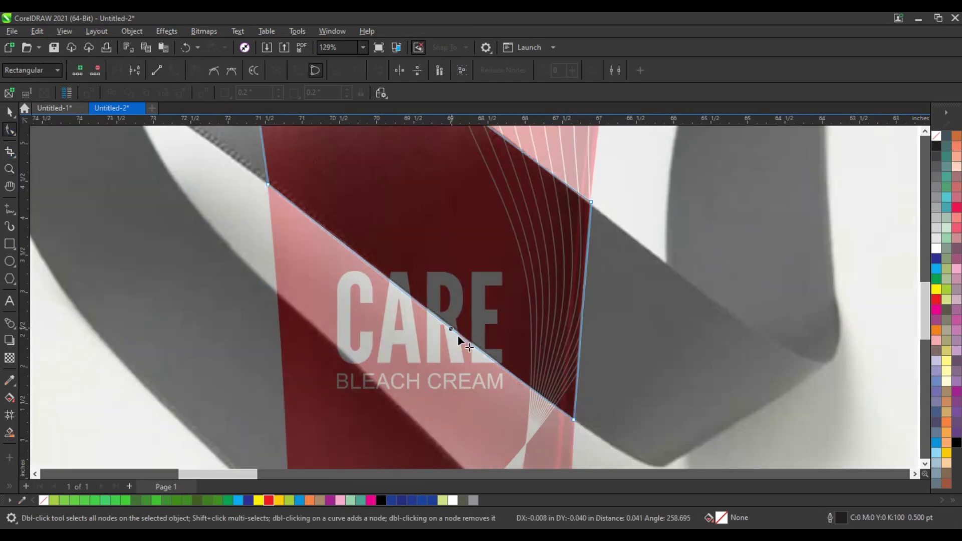
{"action": "left_click", "coordinate": [10, 111]}
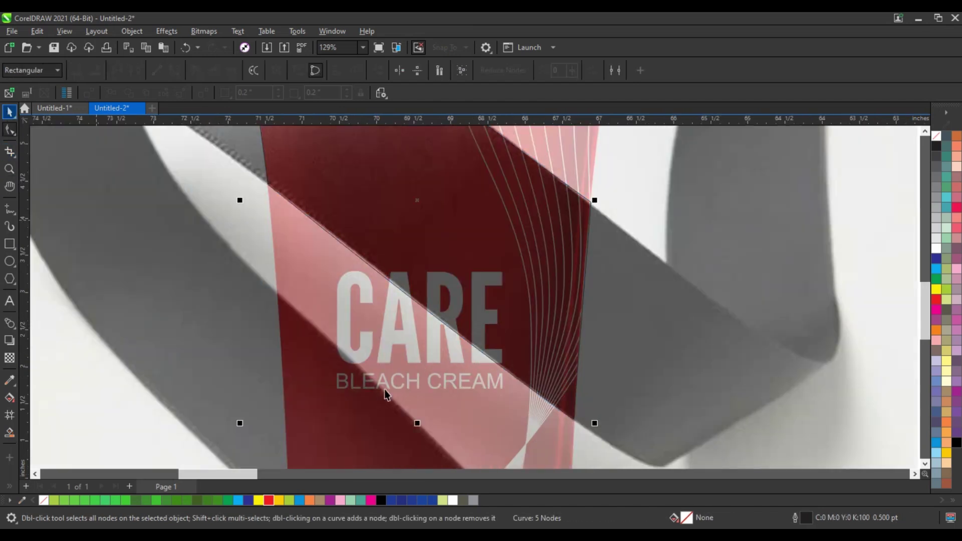
{"action": "scroll", "coordinate": [342, 362], "scroll_direction": "down", "scroll_amount": 6}
{"action": "key", "text": "Escape"}
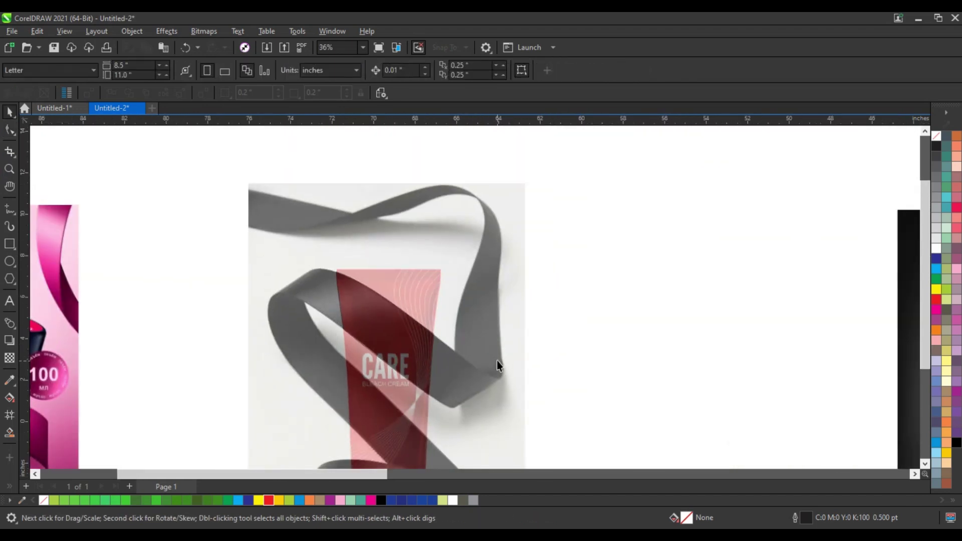
Set the ribbon image's transparency to 0 and send the image to the back, behind the tube and traced outline.
{"action": "left_click", "coordinate": [499, 316]}
{"action": "scroll", "coordinate": [541, 260], "scroll_direction": "down", "scroll_amount": 1}
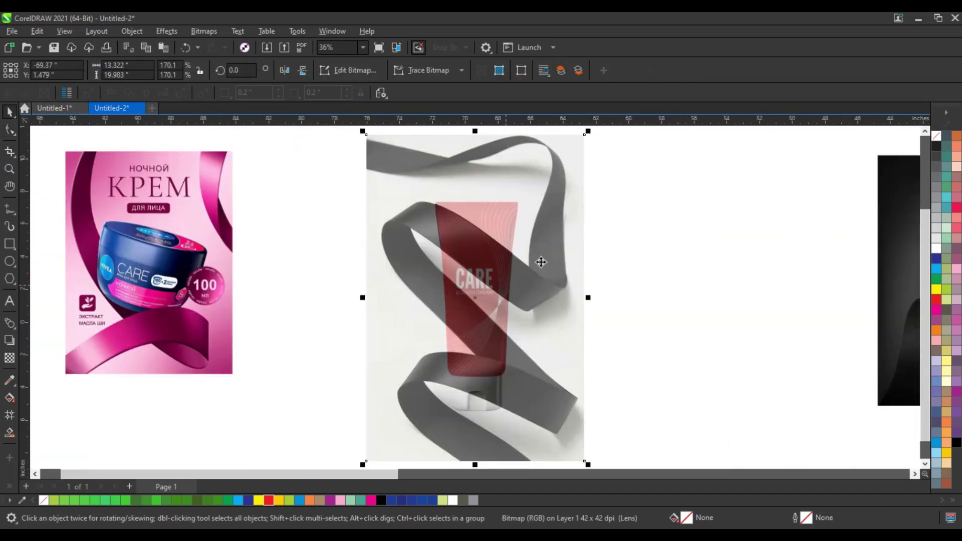
{"action": "left_click", "coordinate": [9, 359]}
{"action": "scroll", "coordinate": [465, 451], "scroll_direction": "down", "scroll_amount": 1}
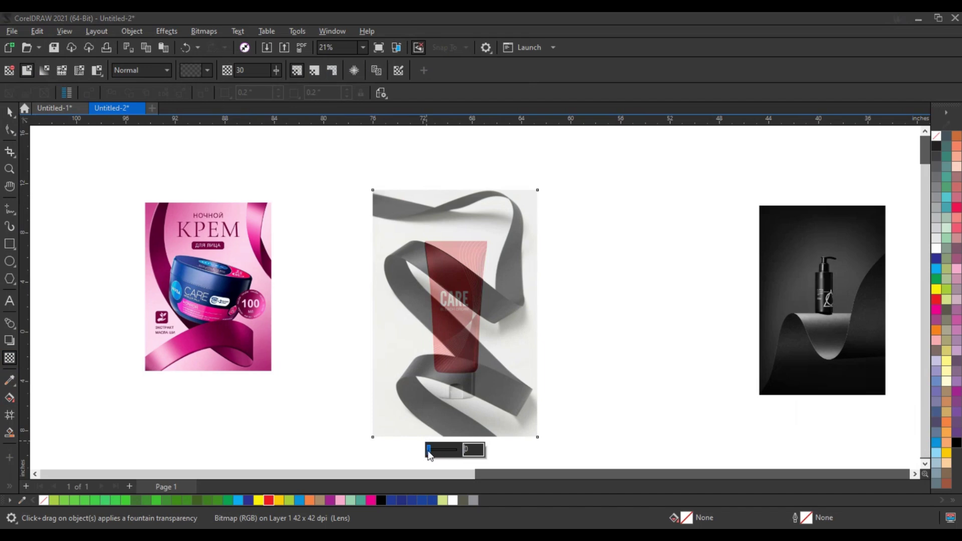
{"action": "left_click", "coordinate": [430, 454]}
{"action": "left_click", "coordinate": [10, 111]}
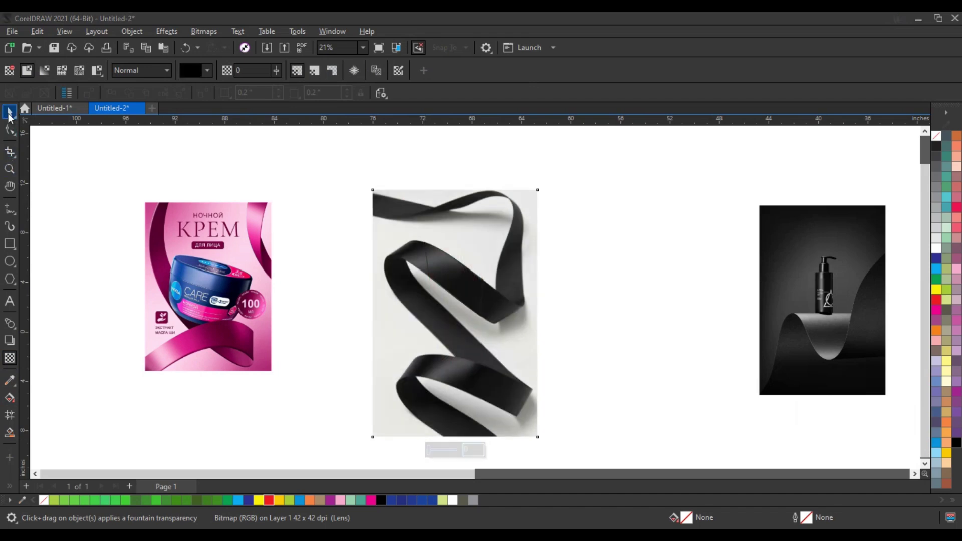
{"action": "key", "text": "space"}
{"action": "key", "text": "shift+Page_Down"}
{"action": "left_click", "coordinate": [558, 294]}
PowerClip a copy of the ribbon image inside the traced outline over the tube and remove the shape's outline colour.
{"action": "left_click", "coordinate": [519, 283]}
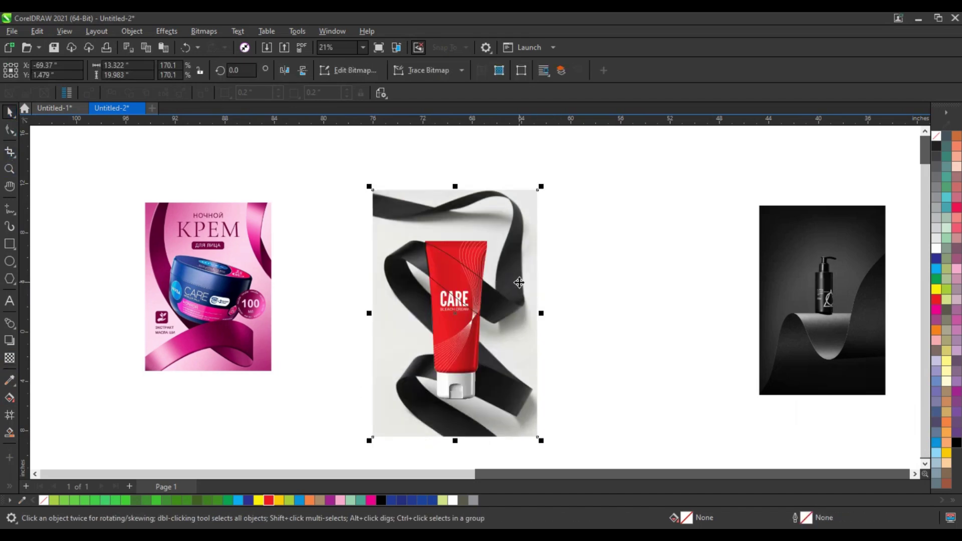
{"action": "right_click", "coordinate": [519, 282]}
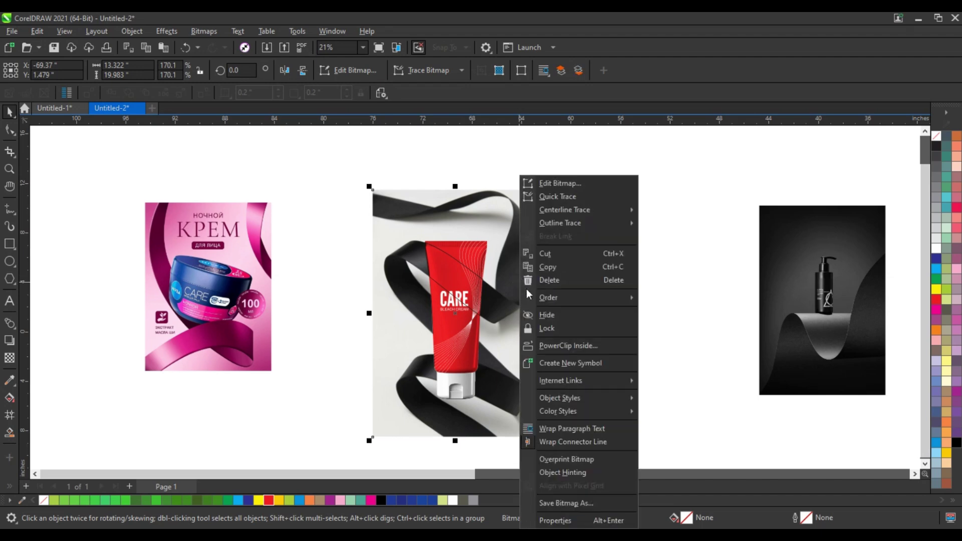
{"action": "left_click", "coordinate": [554, 343]}
{"action": "left_click", "coordinate": [462, 269]}
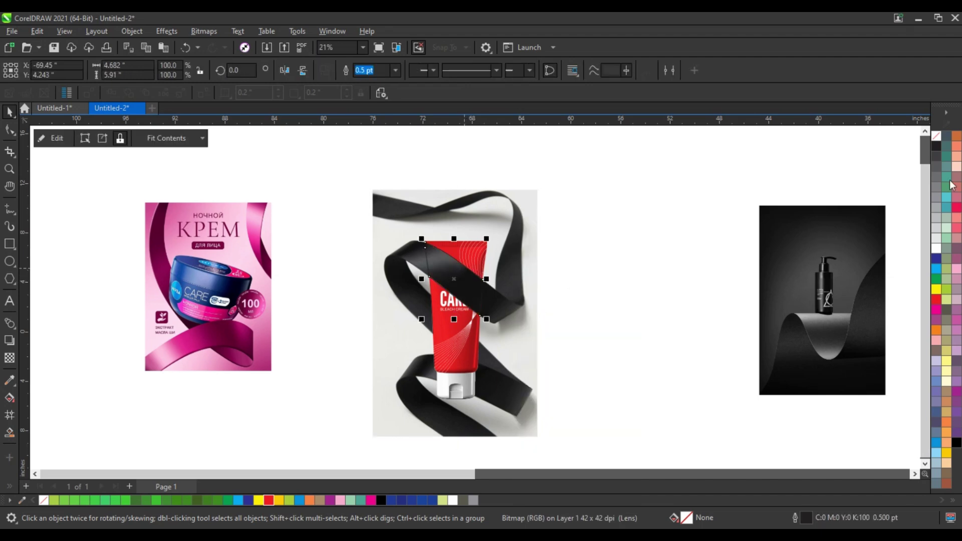
{"action": "right_click", "coordinate": [937, 137]}
{"action": "left_click", "coordinate": [914, 146]}
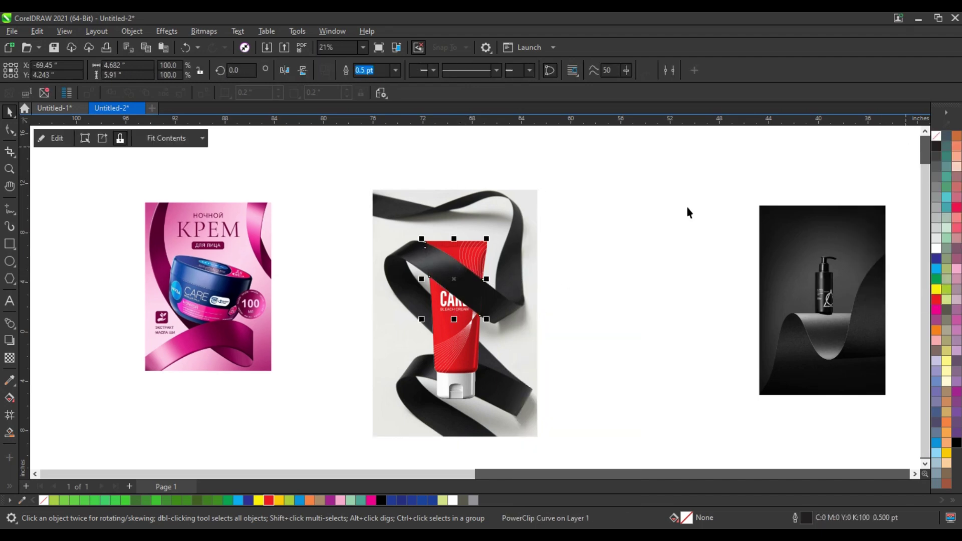
{"action": "left_click", "coordinate": [657, 209]}
Try to nudge the tube group and the clipped ribbon piece down together in small increments.
{"action": "left_click_drag", "start_coordinate": [590, 218], "coordinate": [421, 405]}
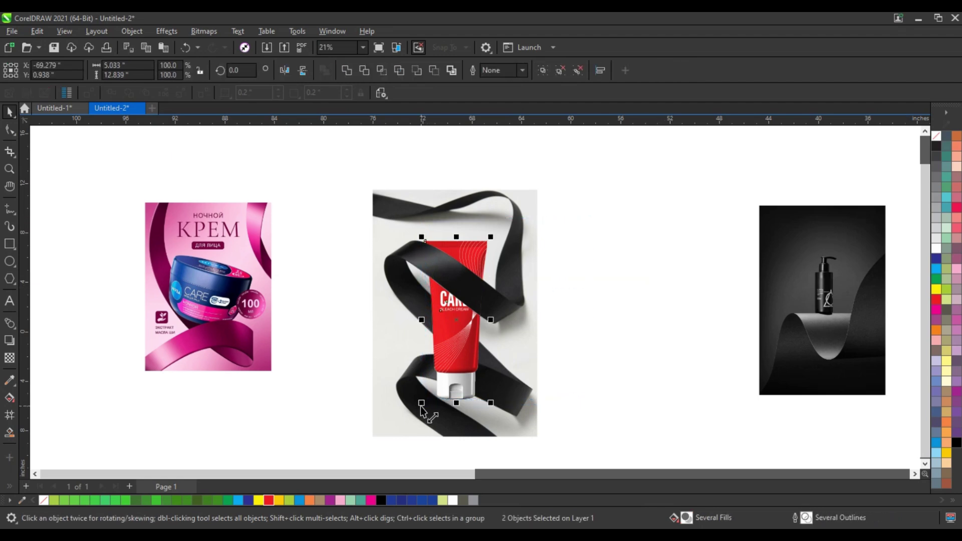
{"action": "key", "text": "Down"}
{"action": "key", "text": "Down"}
{"action": "key", "text": "Down"}
{"action": "key", "text": "Down"}
{"action": "key", "text": "Down"}
{"action": "key", "text": "Down"}
{"action": "key", "text": "Down"}
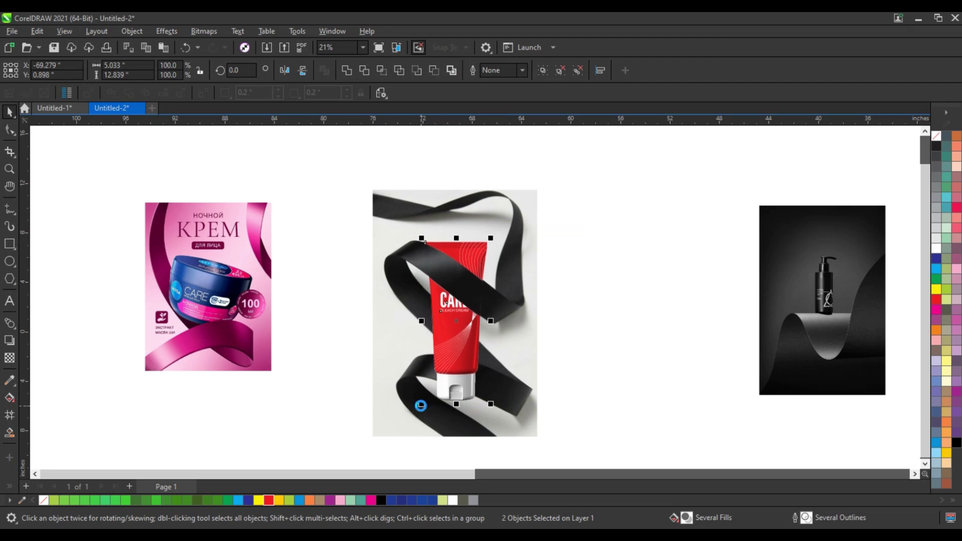
{"action": "key", "text": "Down"}
{"action": "key", "text": "Down"}
{"action": "key", "text": "Down"}
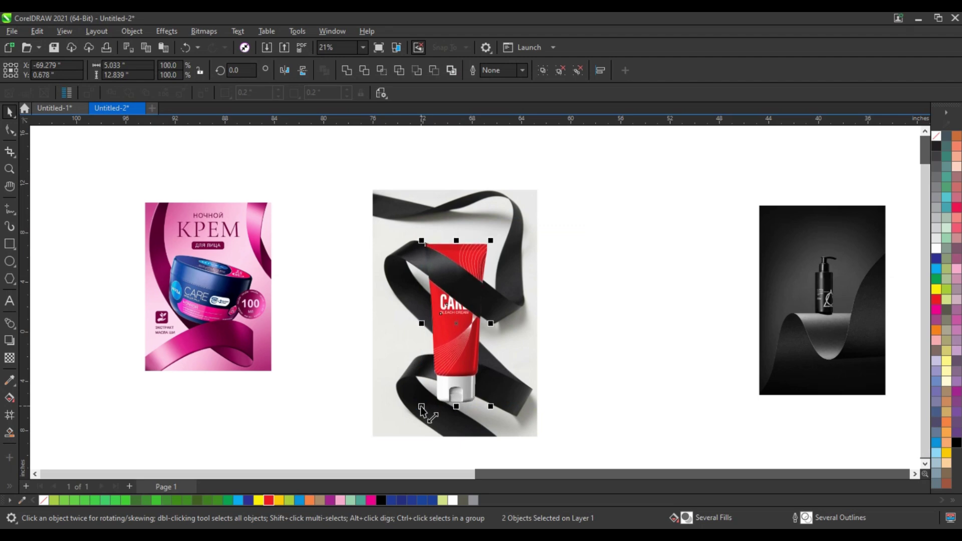
Undo the downward nudges of the tube and clipped ribbon piece.
{"action": "key", "text": "ctrl+z"}
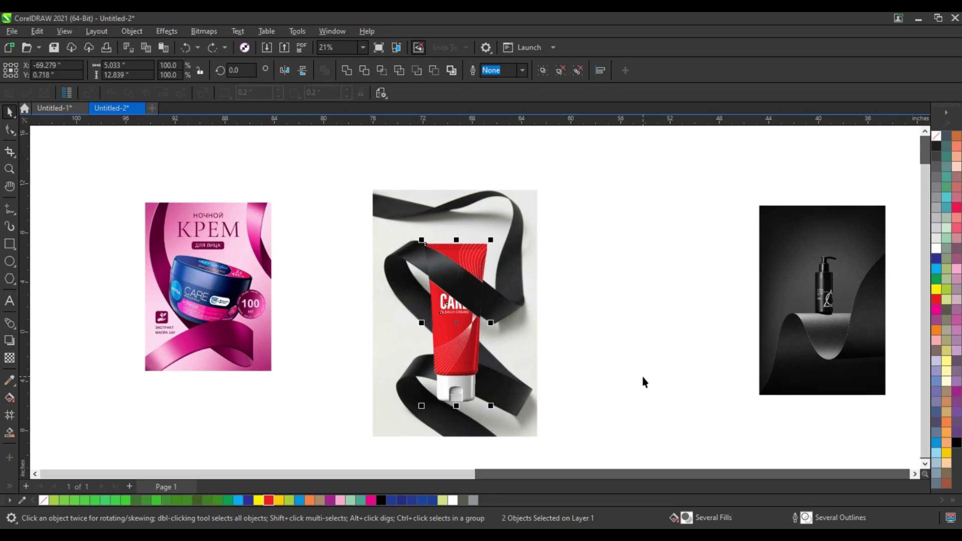
{"action": "key", "text": "ctrl+z"}
{"action": "key", "text": "ctrl+z"}
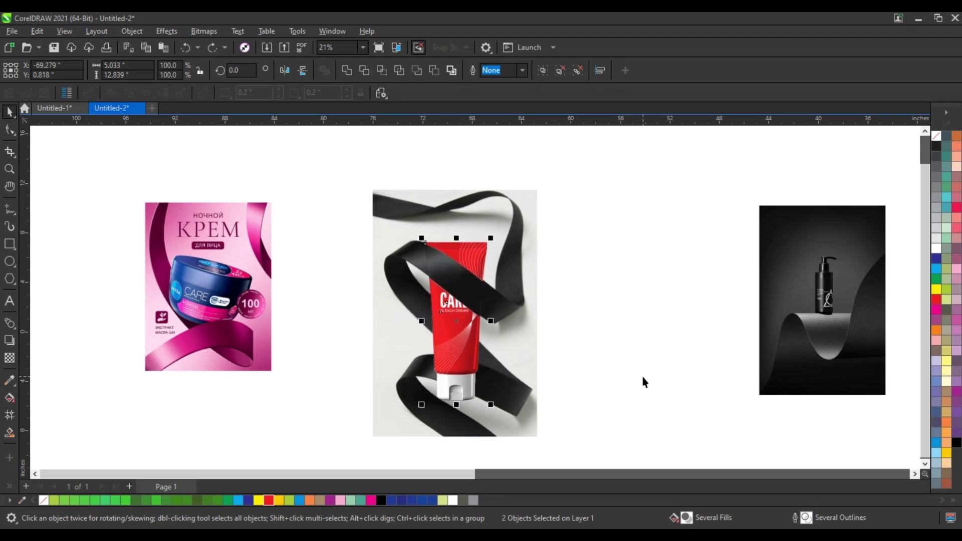
{"action": "key", "text": "ctrl+z"}
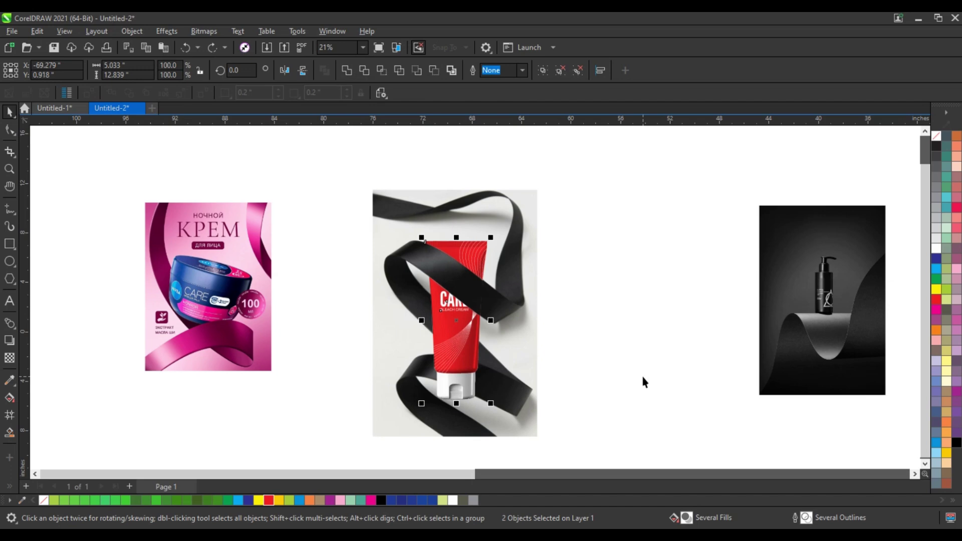
{"action": "key", "text": "ctrl+z"}
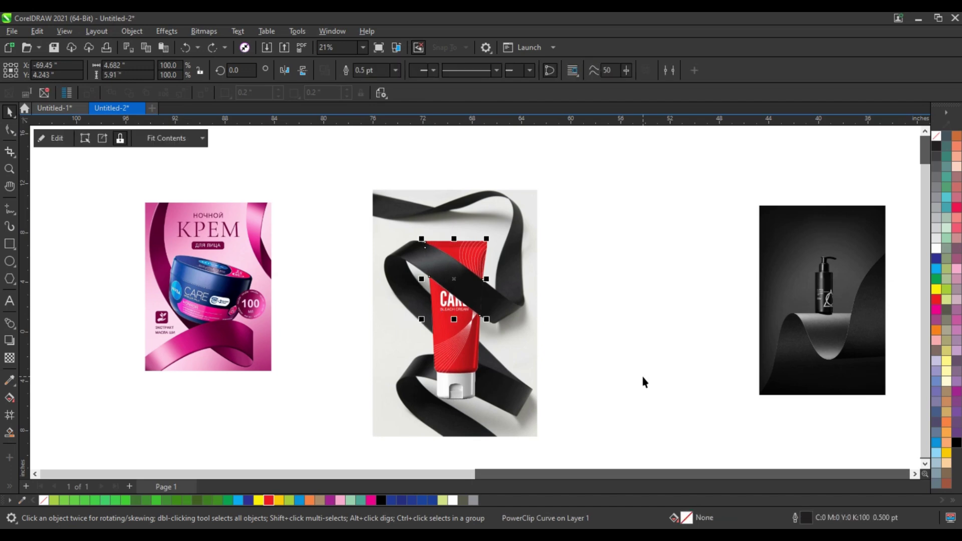
Move only the tube group about 0.35 inches down and slightly left beneath the clipped ribbon, and select the background image.
{"action": "left_click", "coordinate": [644, 381]}
{"action": "left_click_drag", "start_coordinate": [586, 216], "coordinate": [416, 416]}
{"action": "scroll", "coordinate": [466, 360], "scroll_direction": "up", "scroll_amount": 2}
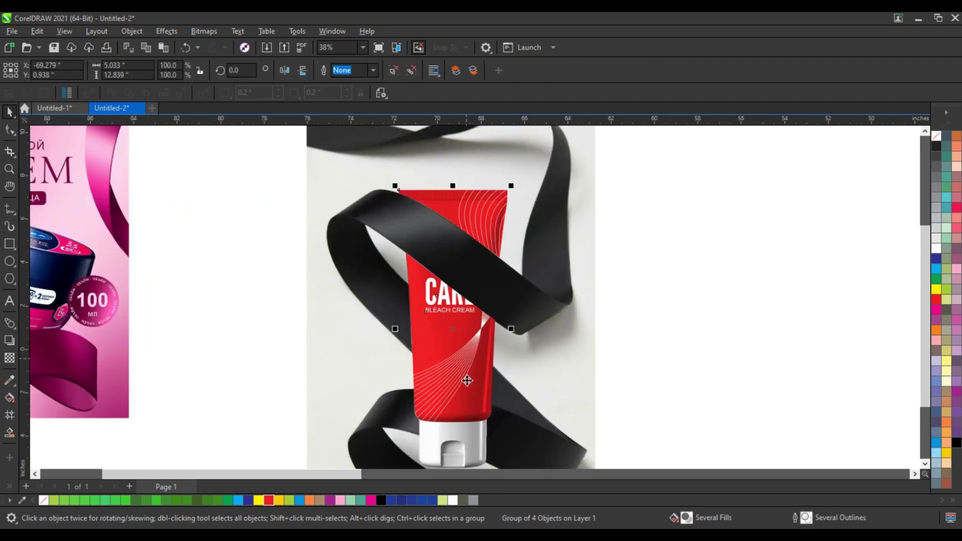
{"action": "left_click_drag", "start_coordinate": [454, 346], "coordinate": [454, 339]}
{"action": "scroll", "coordinate": [451, 292], "scroll_direction": "down", "scroll_amount": 2}
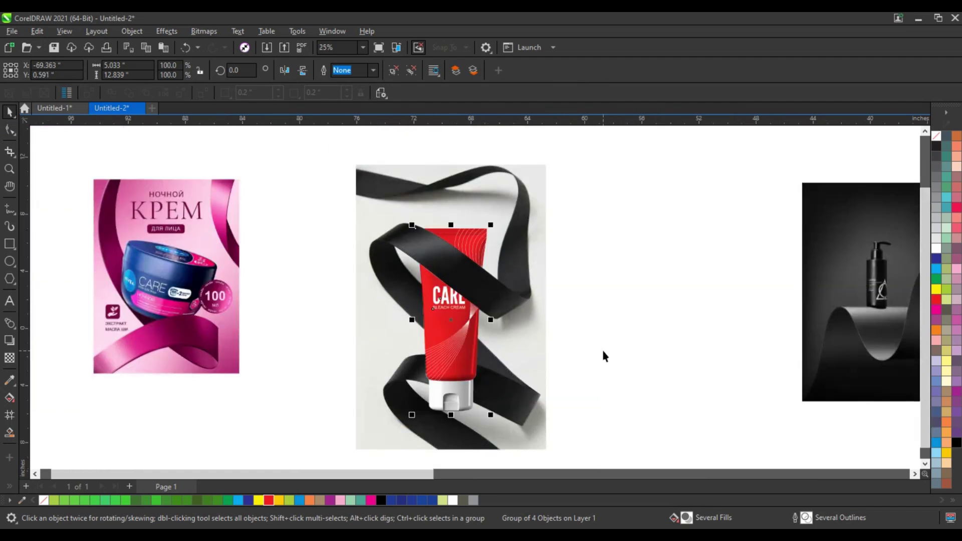
{"action": "left_click", "coordinate": [602, 353]}
{"action": "left_click", "coordinate": [545, 336]}
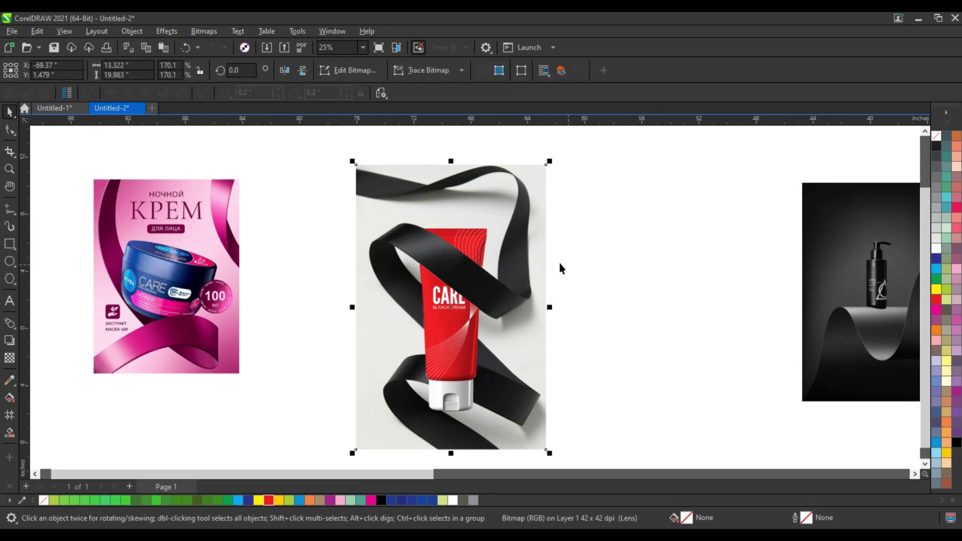
Draw a closed five-point outline over the lower ribbon, with one edge crossing the tube cap along the ribbon's hidden border.
{"action": "scroll", "coordinate": [560, 263], "scroll_direction": "up", "scroll_amount": 1}
{"action": "left_click", "coordinate": [597, 270]}
{"action": "scroll", "coordinate": [386, 249], "scroll_direction": "down", "scroll_amount": 2}
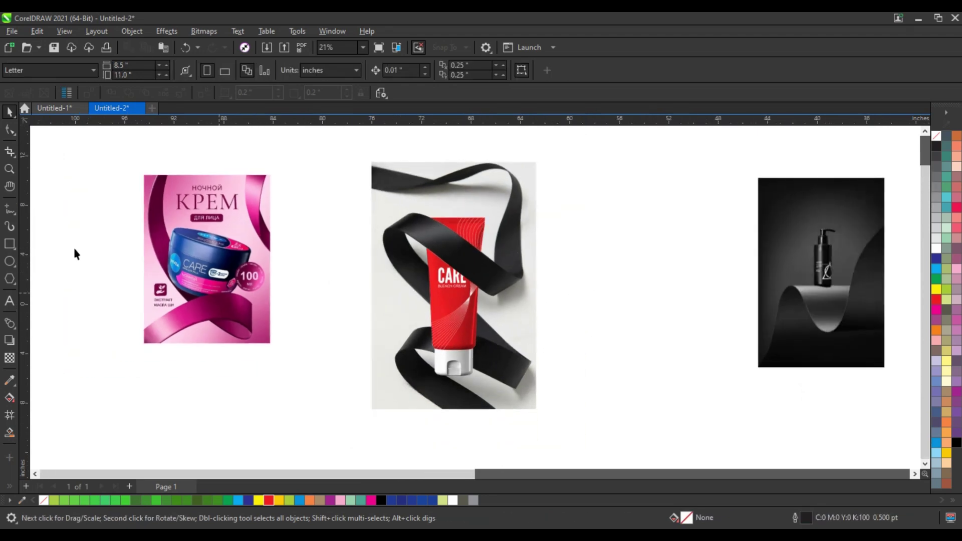
{"action": "left_click", "coordinate": [7, 173]}
{"action": "left_click_drag", "start_coordinate": [405, 349], "coordinate": [517, 411]}
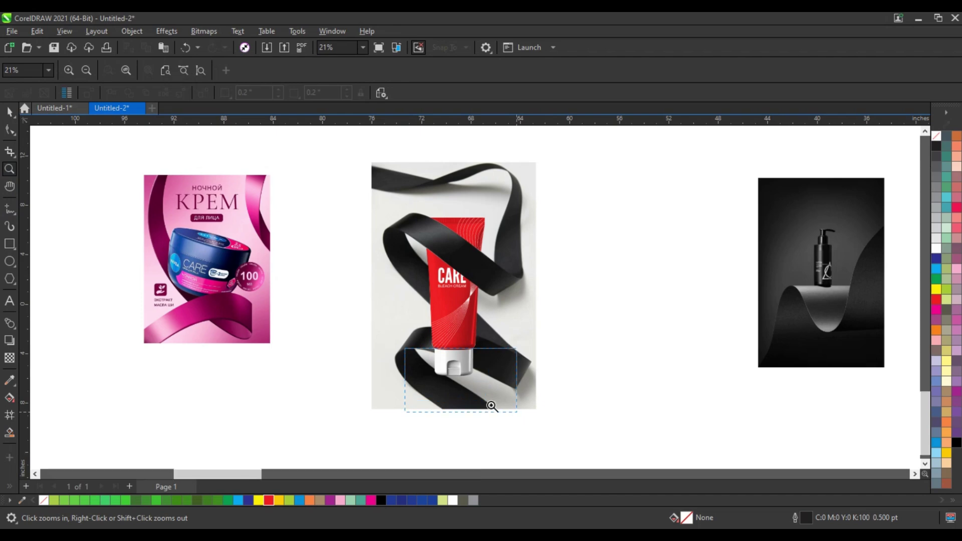
{"action": "left_click", "coordinate": [9, 130]}
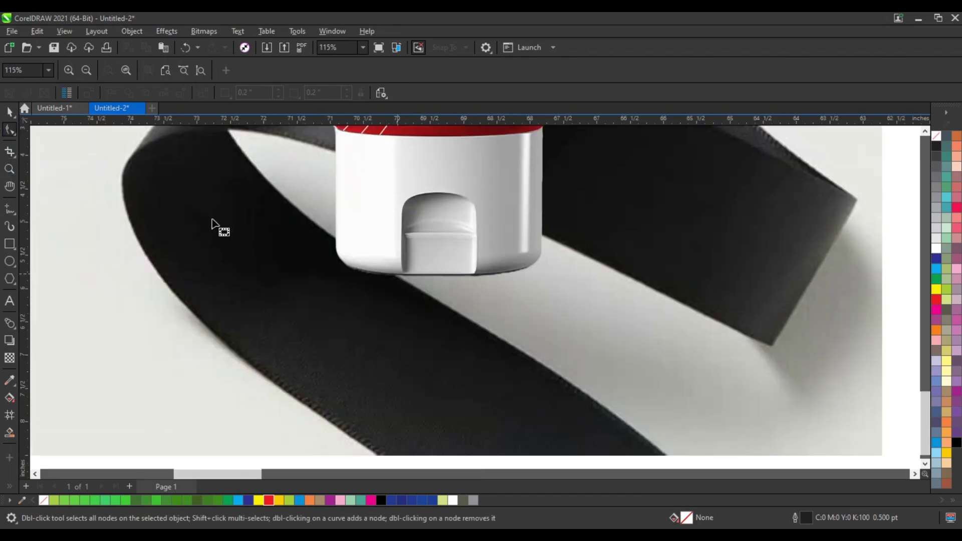
{"action": "left_click", "coordinate": [9, 208]}
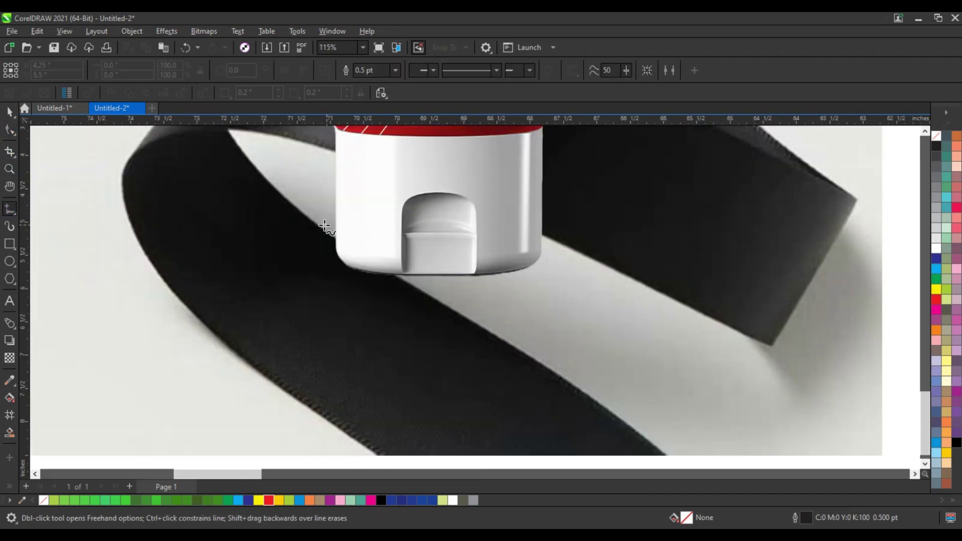
{"action": "left_click", "coordinate": [320, 227]}
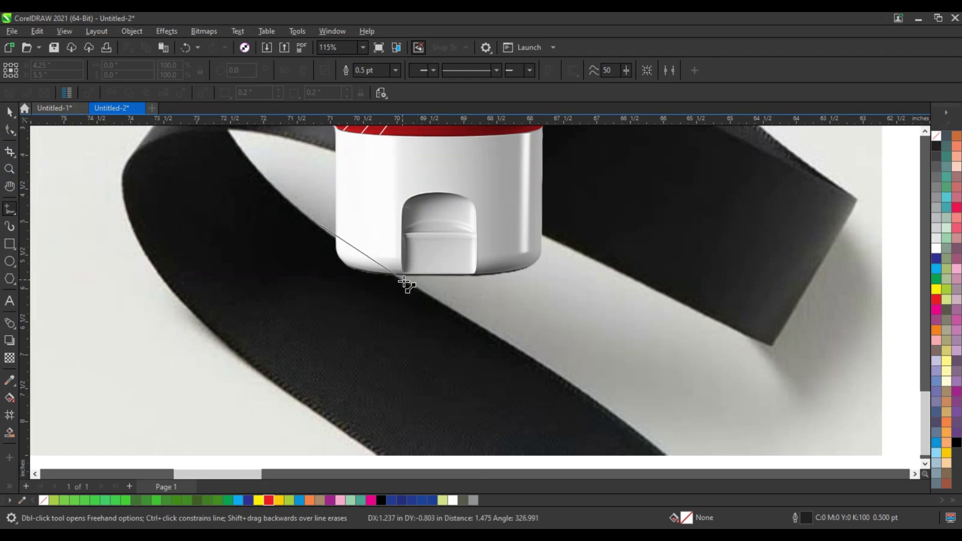
{"action": "left_click", "coordinate": [403, 282]}
{"action": "left_click", "coordinate": [471, 348]}
{"action": "left_click", "coordinate": [281, 351]}
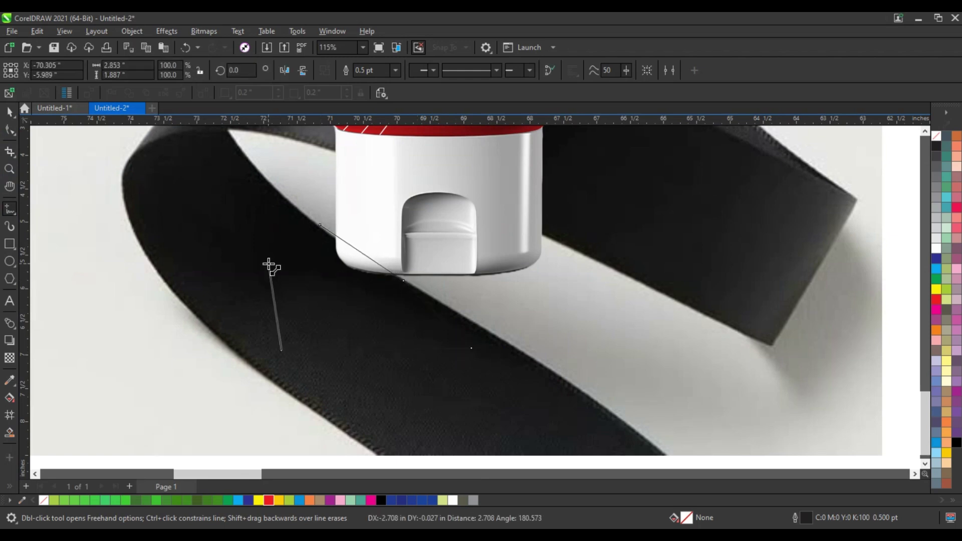
{"action": "left_click", "coordinate": [269, 263]}
{"action": "left_click", "coordinate": [320, 226]}
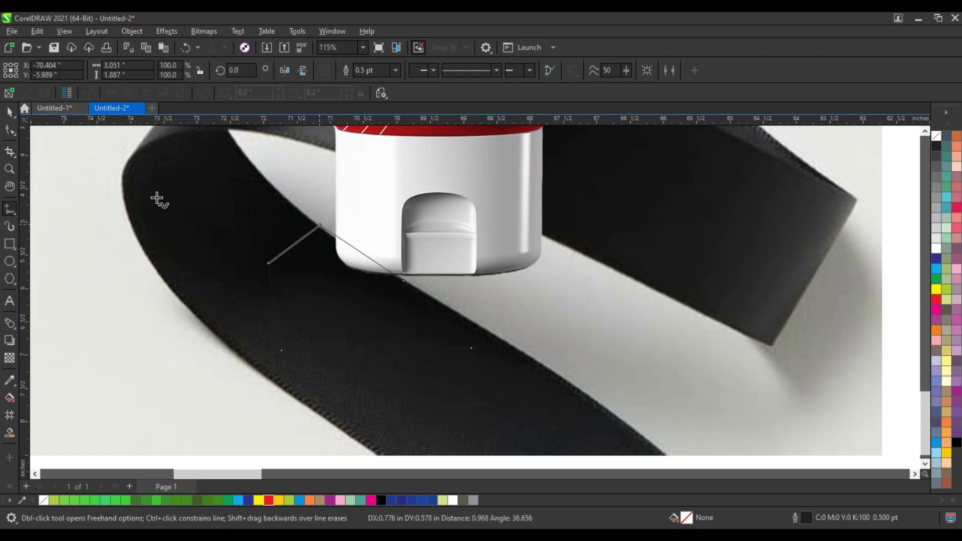
Convert the outline's segments to curves and bend the edge crossing the cap slightly to follow the ribbon.
{"action": "left_click", "coordinate": [12, 131]}
{"action": "left_click_drag", "start_coordinate": [284, 205], "coordinate": [461, 311]}
{"action": "left_click", "coordinate": [358, 249]}
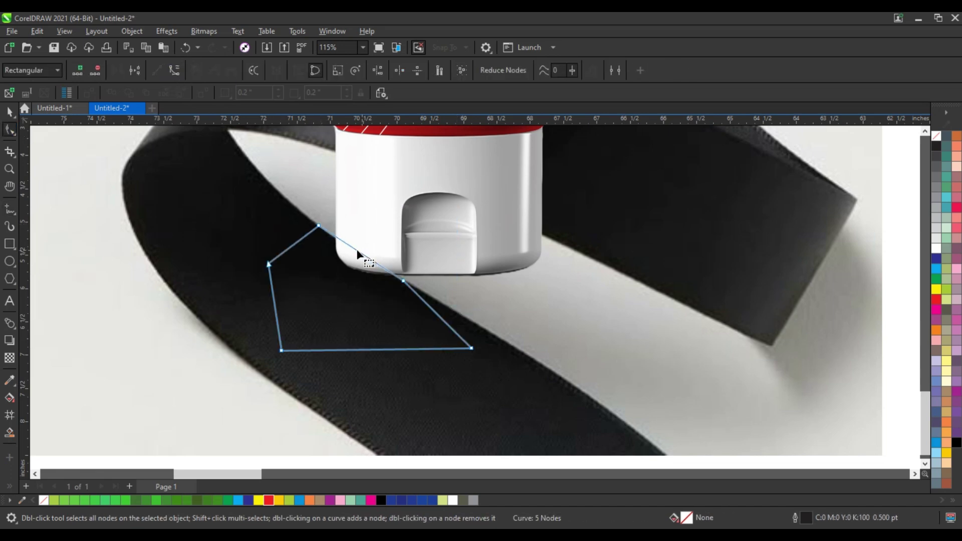
{"action": "left_click", "coordinate": [356, 252]}
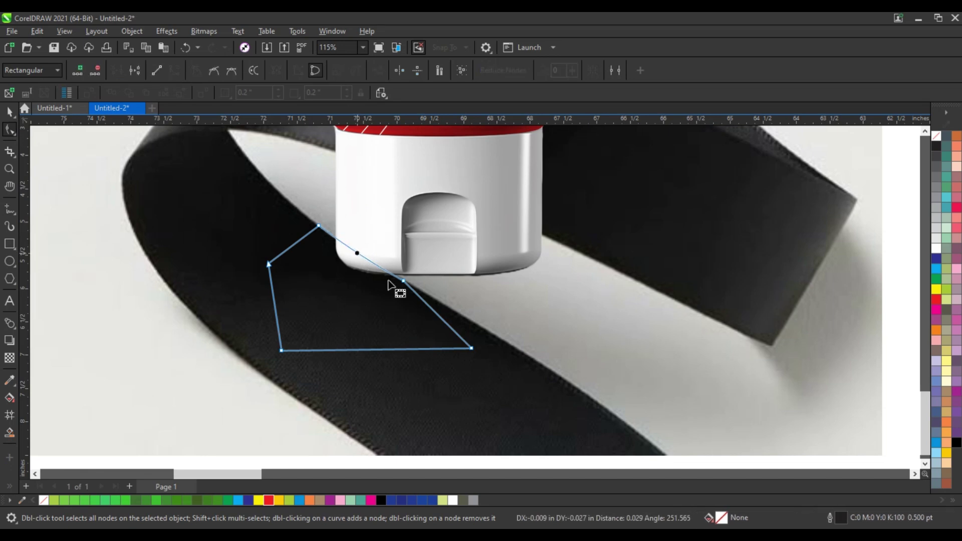
PowerClip a copy of the ribbon image inside the new outline over the cap's lower corner and remove its outline colour.
{"action": "left_click", "coordinate": [10, 110]}
{"action": "key", "text": "space"}
{"action": "left_click", "coordinate": [603, 430]}
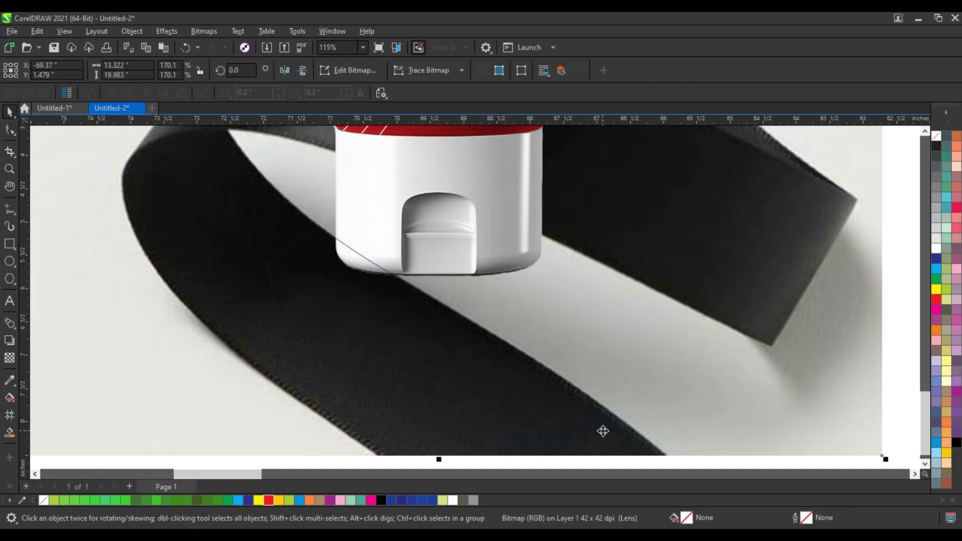
{"action": "right_click", "coordinate": [599, 431]}
{"action": "left_click", "coordinate": [642, 248]}
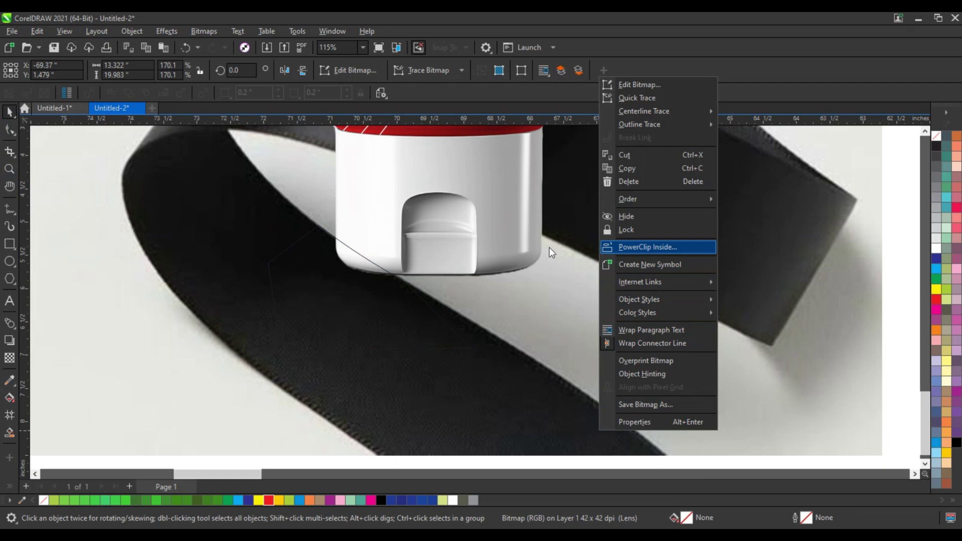
{"action": "left_click", "coordinate": [306, 254]}
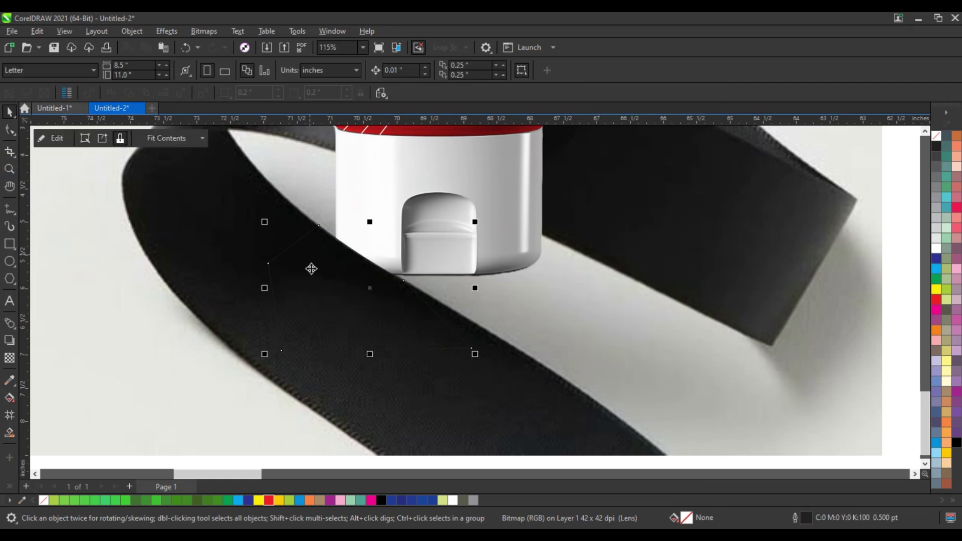
{"action": "right_click", "coordinate": [935, 135]}
{"action": "left_click", "coordinate": [925, 145]}
{"action": "scroll", "coordinate": [525, 325], "scroll_direction": "down", "scroll_amount": 8}
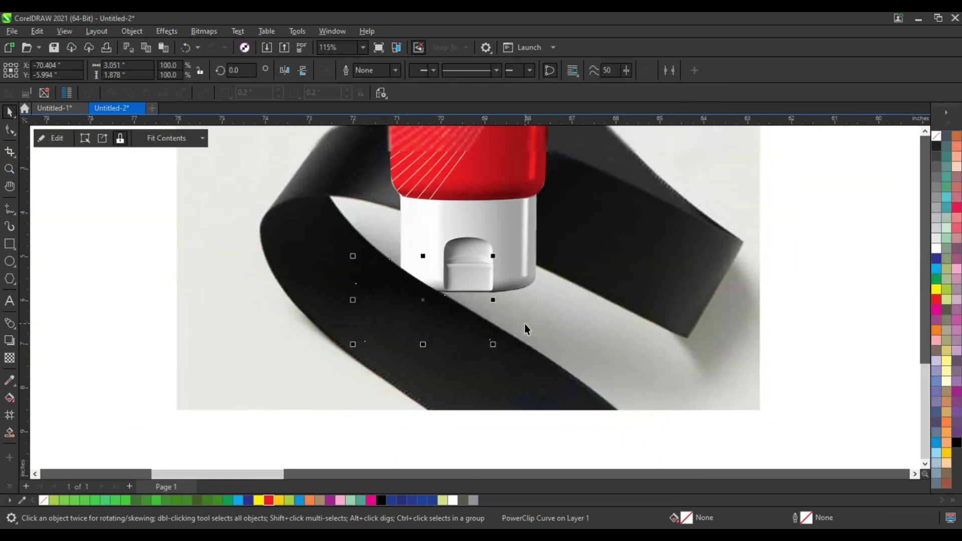
{"action": "left_click", "coordinate": [639, 358]}
{"action": "scroll", "coordinate": [651, 357], "scroll_direction": "down", "scroll_amount": 2}
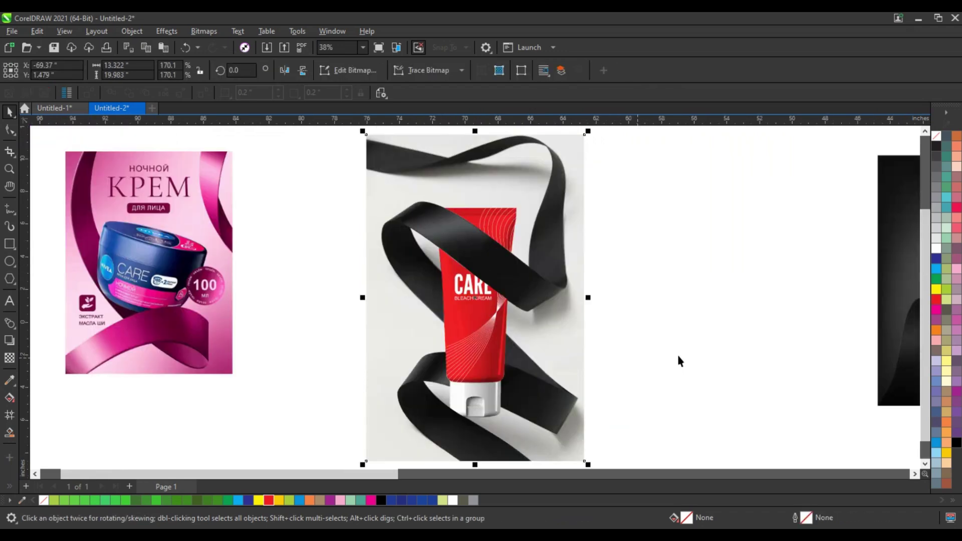
{"action": "left_click", "coordinate": [672, 356]}
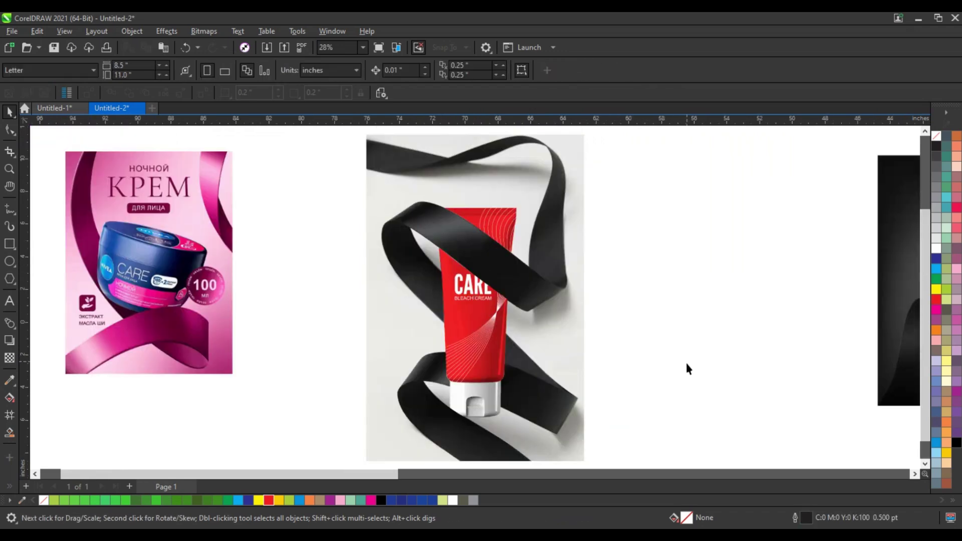
Add the text CARE below the pink reference poster in bold Cambria, enlarged to about 183 pt.
{"action": "key", "text": "F8"}
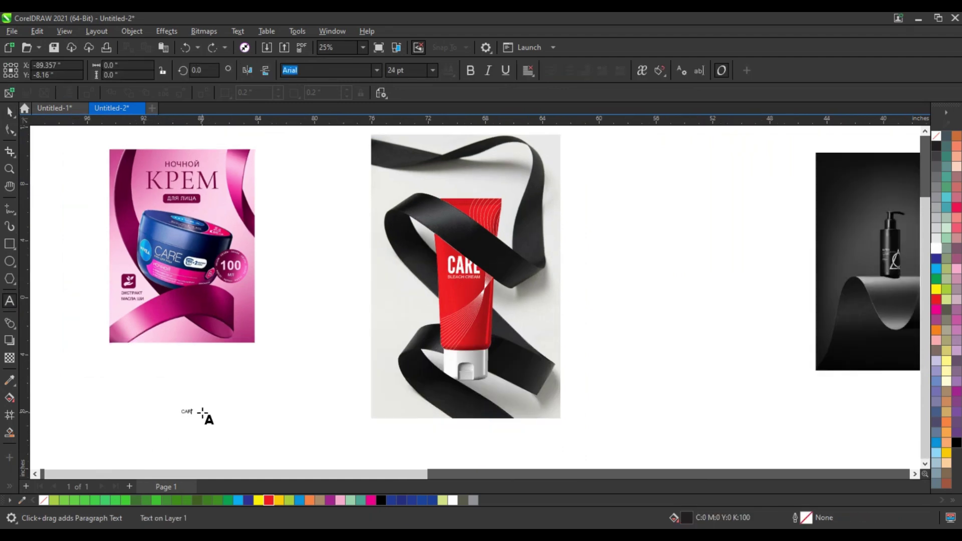
{"action": "left_click", "coordinate": [9, 112]}
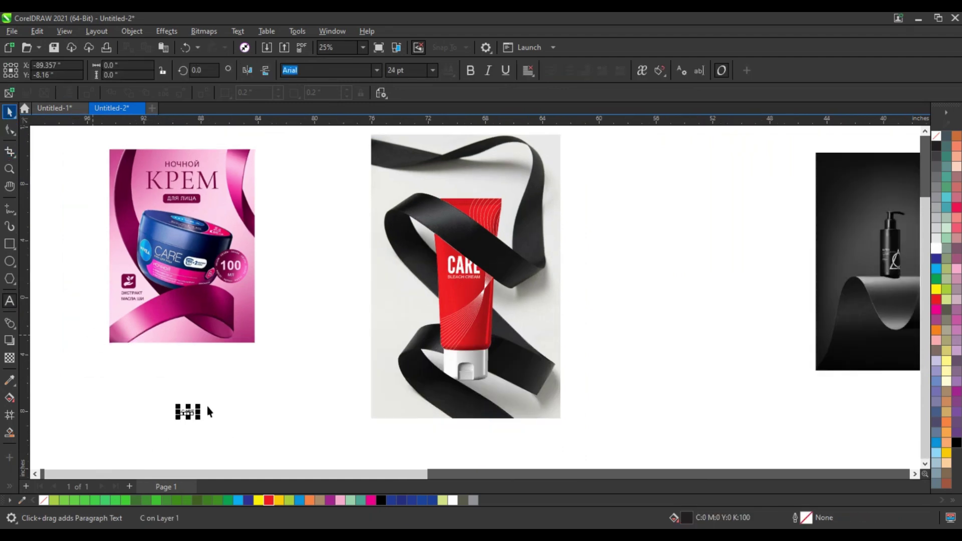
{"action": "left_click_drag", "start_coordinate": [199, 404], "coordinate": [287, 358]}
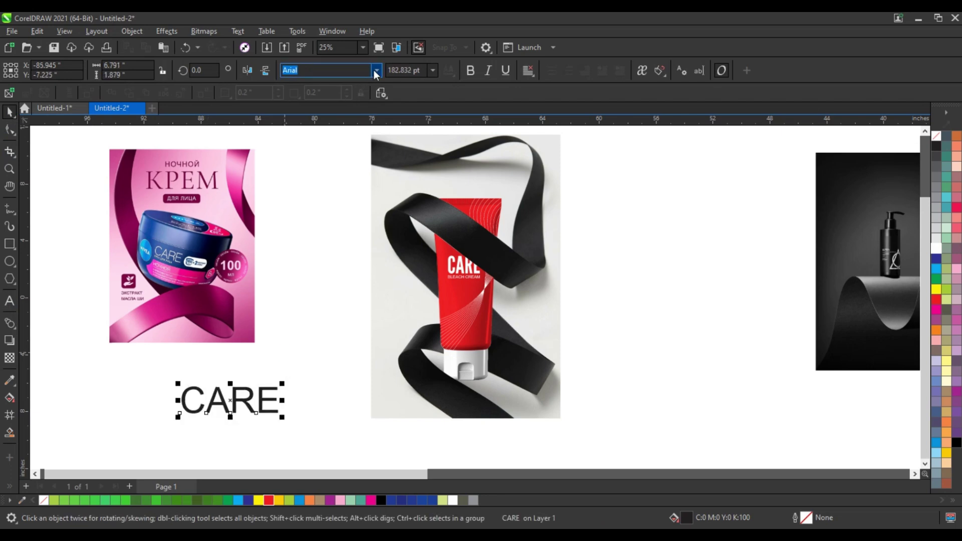
{"action": "left_click", "coordinate": [376, 70]}
{"action": "left_click", "coordinate": [333, 112]}
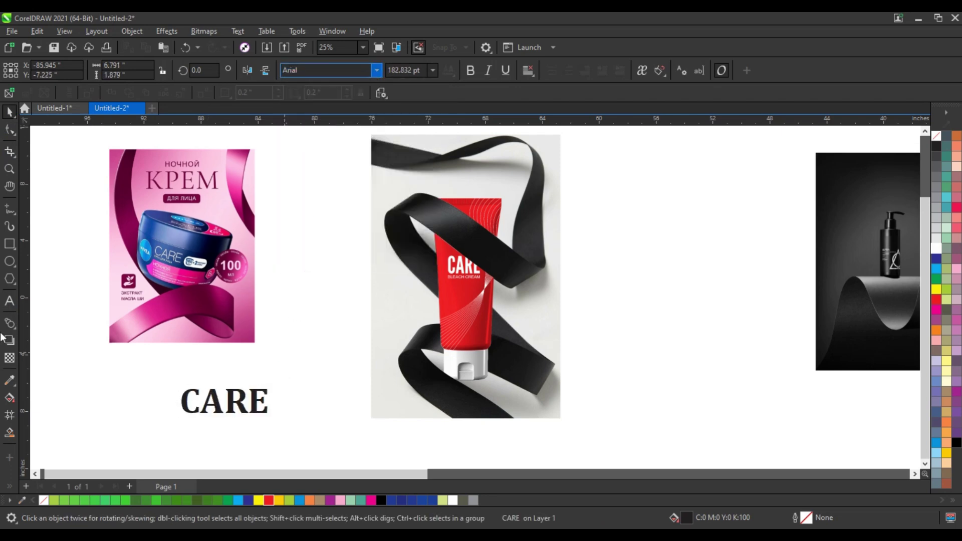
Copy the word CARE within the text line and paste it until it reads CARE CARE CARE CARE.
{"action": "left_click", "coordinate": [10, 300]}
{"action": "key", "text": "ctrl+a"}
{"action": "key", "text": "ctrl+c"}
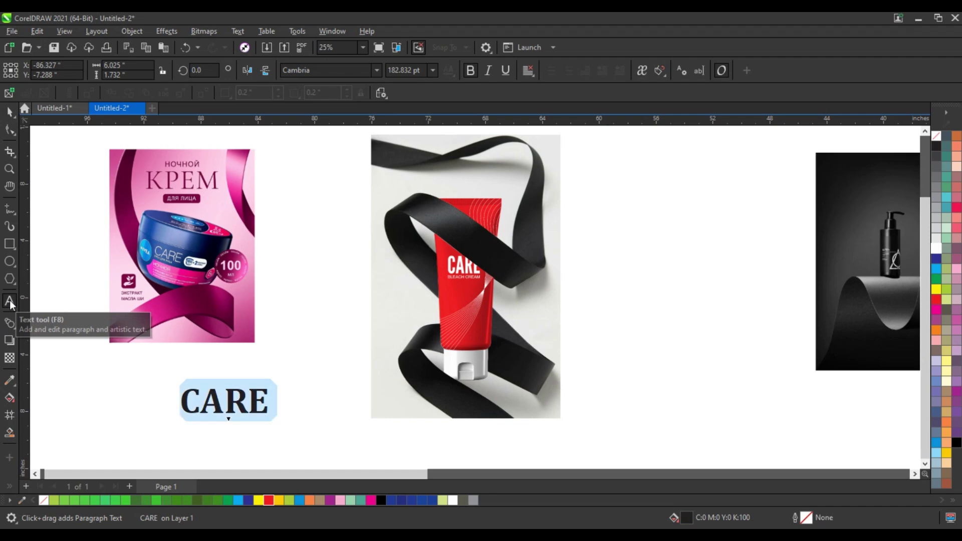
{"action": "key", "text": "Right"}
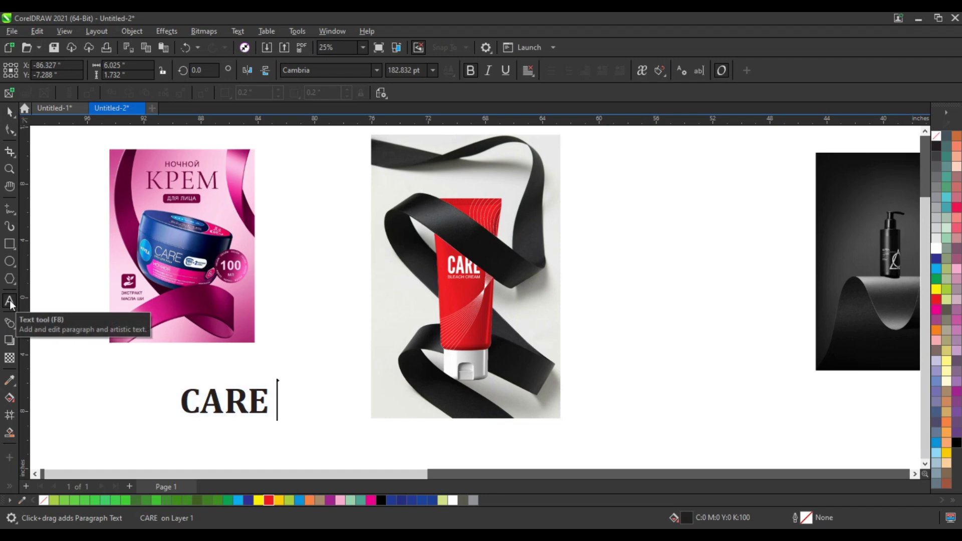
{"action": "key", "text": "ctrl+v"}
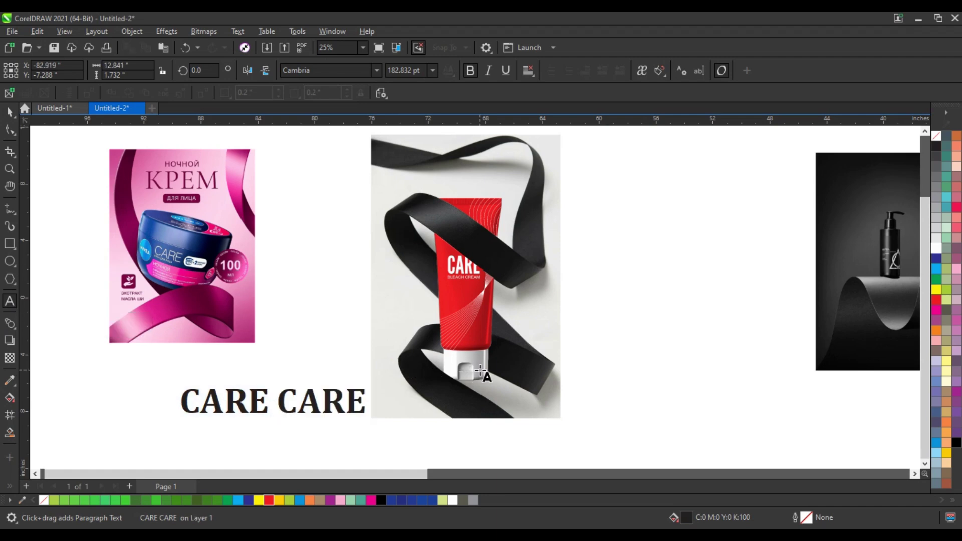
{"action": "key", "text": "ctrl+v"}
{"action": "key", "text": "ctrl+v"}
{"action": "left_click", "coordinate": [10, 112]}
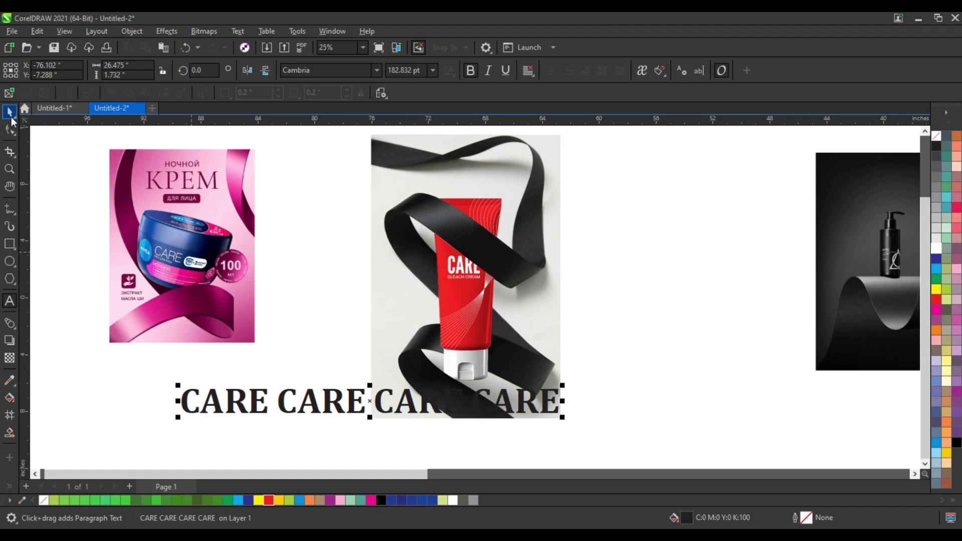
{"action": "key", "text": "ctrl+space"}
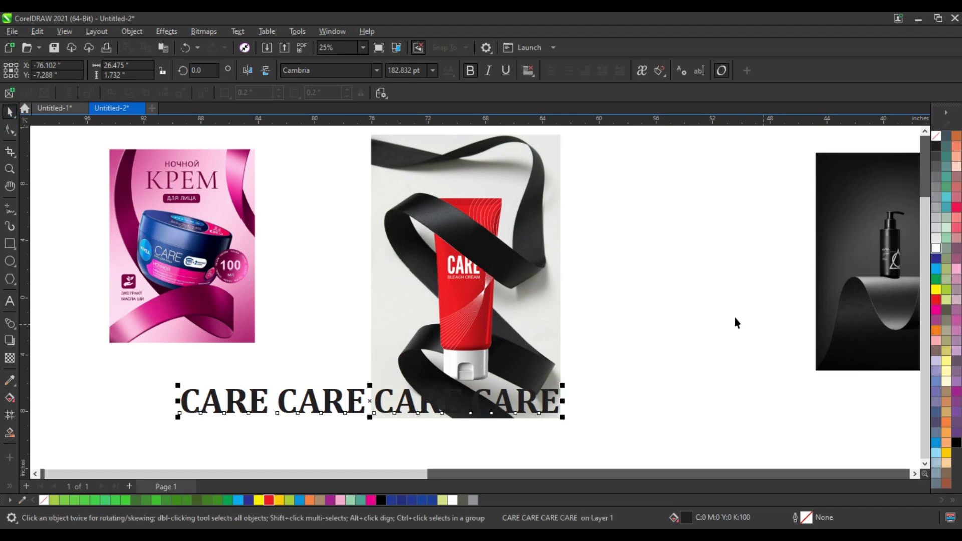
Colour the CARE line white, shrink it to about 80 pt and rotate it to about 324° along the upper ribbon.
{"action": "left_click", "coordinate": [936, 248]}
{"action": "left_click_drag", "start_coordinate": [519, 402], "coordinate": [533, 267]}
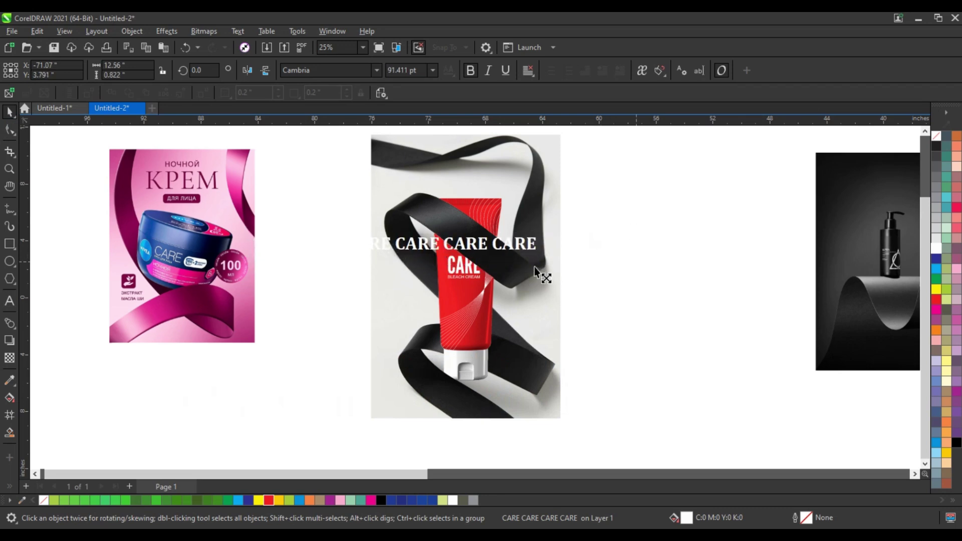
{"action": "left_click", "coordinate": [515, 252]}
{"action": "left_click", "coordinate": [518, 248]}
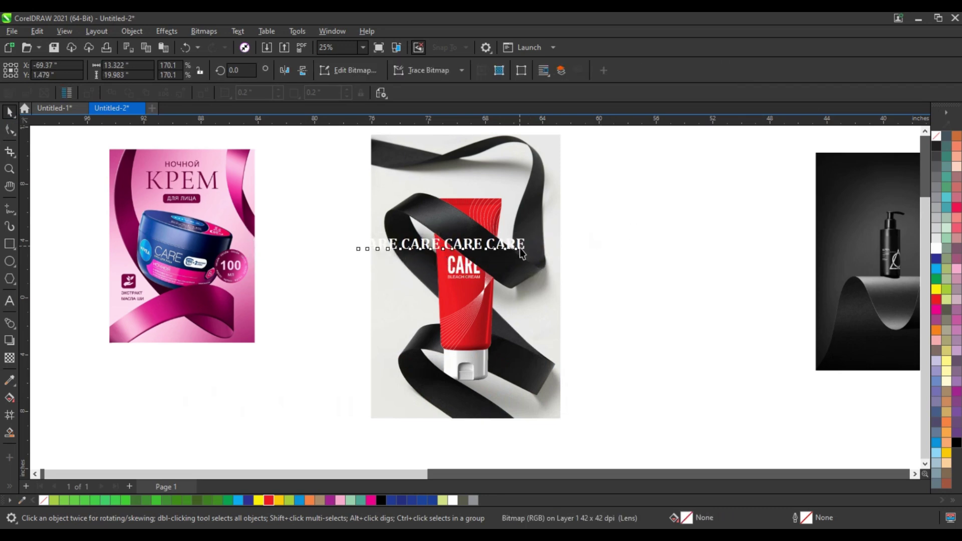
{"action": "left_click", "coordinate": [518, 248]}
{"action": "left_click_drag", "start_coordinate": [532, 256], "coordinate": [540, 292]}
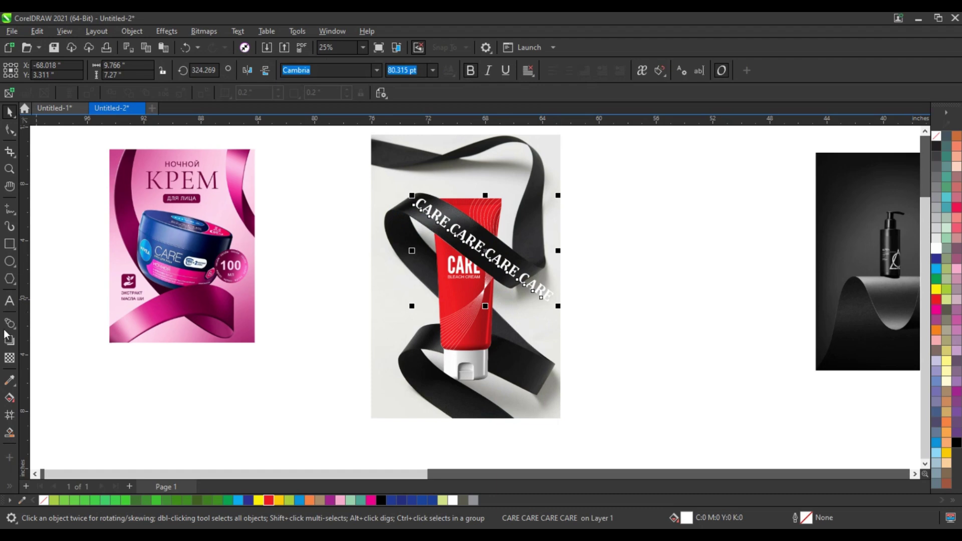
Delete the last CARE from the ribbon text so that it reads CARE CARE CARE.
{"action": "left_click", "coordinate": [8, 304]}
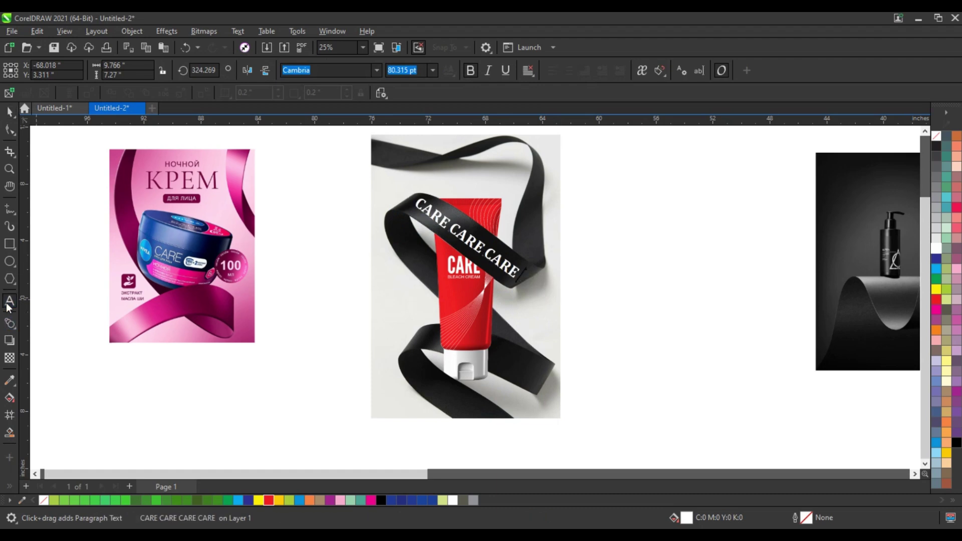
{"action": "key", "text": "BackSpace"}
{"action": "left_click", "coordinate": [10, 112]}
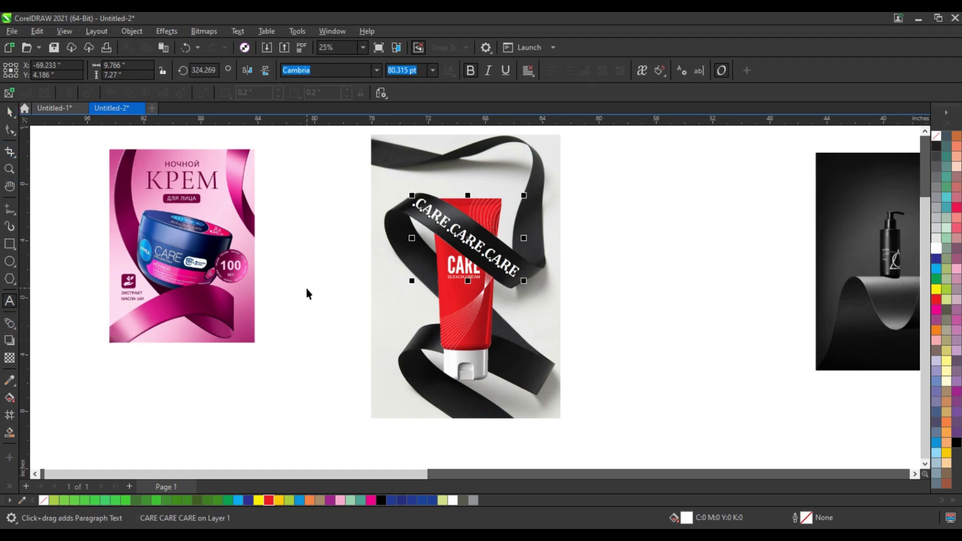
Set the transparency merge mode of the CARE text on the upper ribbon to Overlay.
{"action": "left_click", "coordinate": [10, 357]}
{"action": "left_click", "coordinate": [150, 71]}
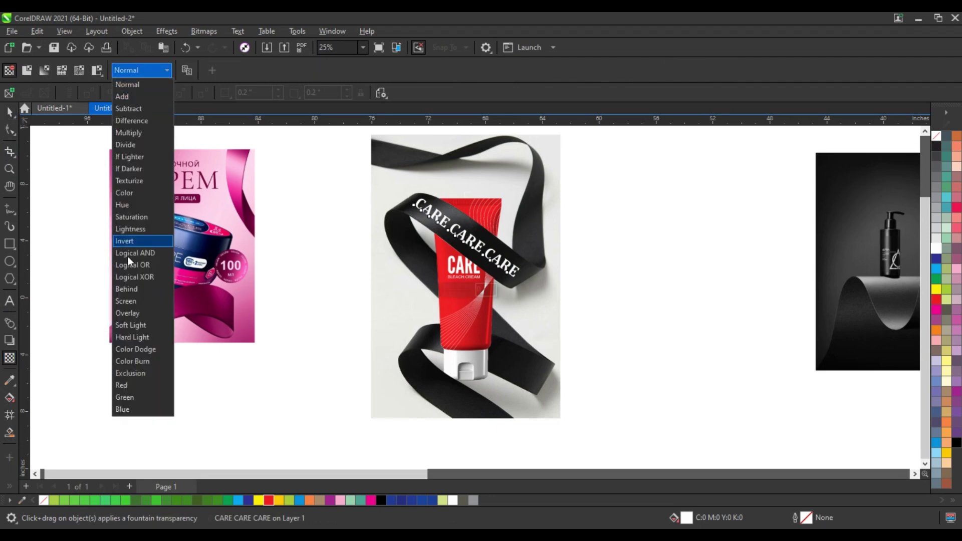
{"action": "left_click", "coordinate": [127, 313]}
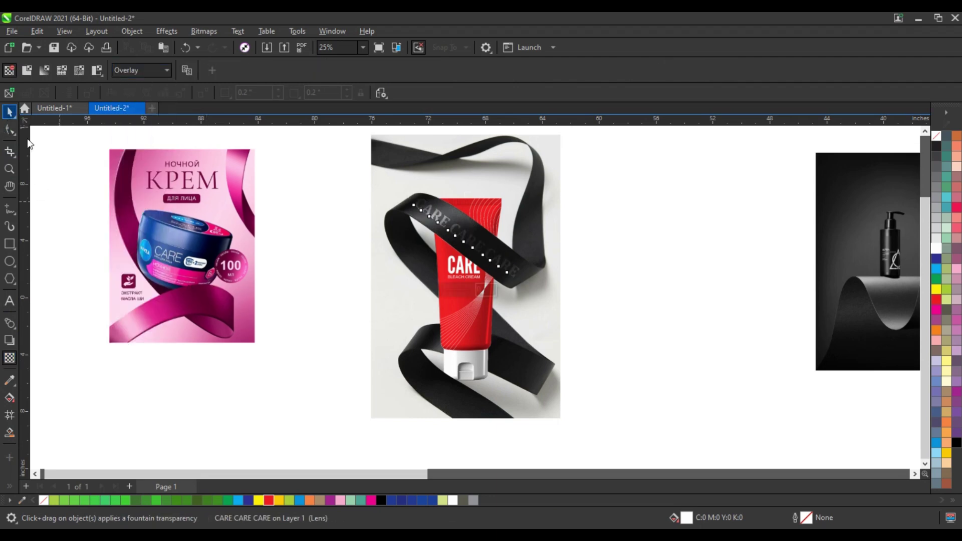
{"action": "key", "text": "space"}
Place a copy of the CARE text on the lower ribbon behind the tube, rotated to about 340°.
{"action": "left_click", "coordinate": [511, 273]}
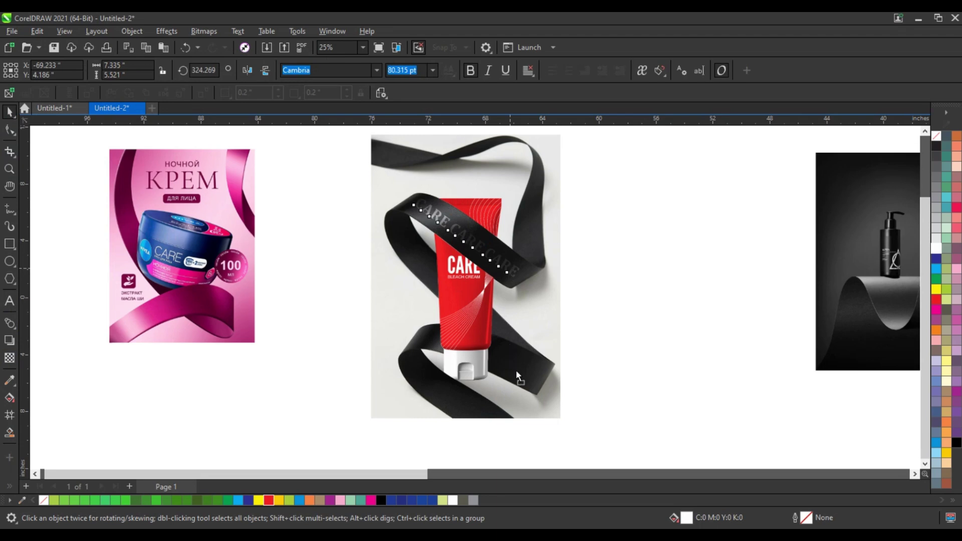
{"action": "mouse_move", "coordinate": [518, 376]}
{"action": "left_mouse_down"}
{"action": "mouse_move", "coordinate": [538, 389]}
{"action": "mouse_move", "coordinate": [541, 371]}
{"action": "mouse_move", "coordinate": [534, 376]}
{"action": "left_mouse_up"}
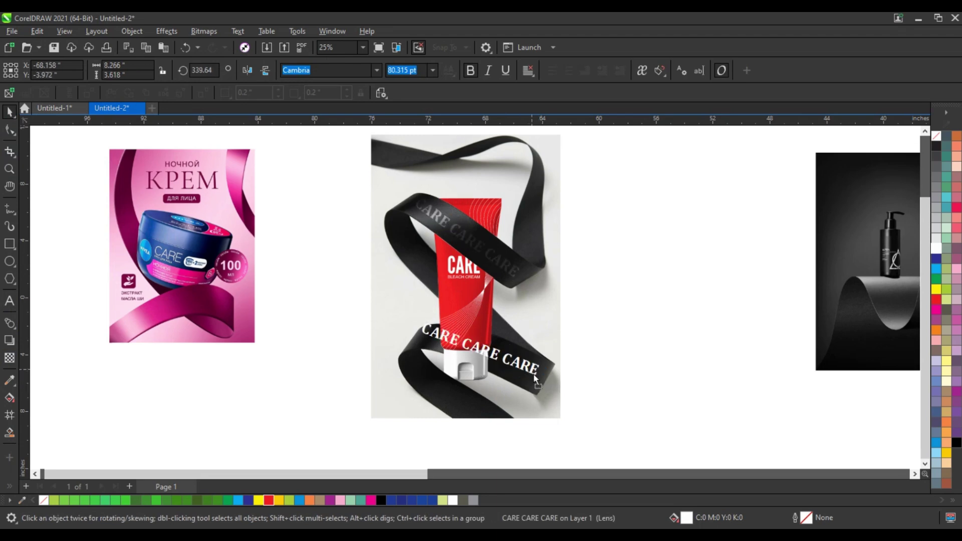
{"action": "left_click", "coordinate": [661, 396]}
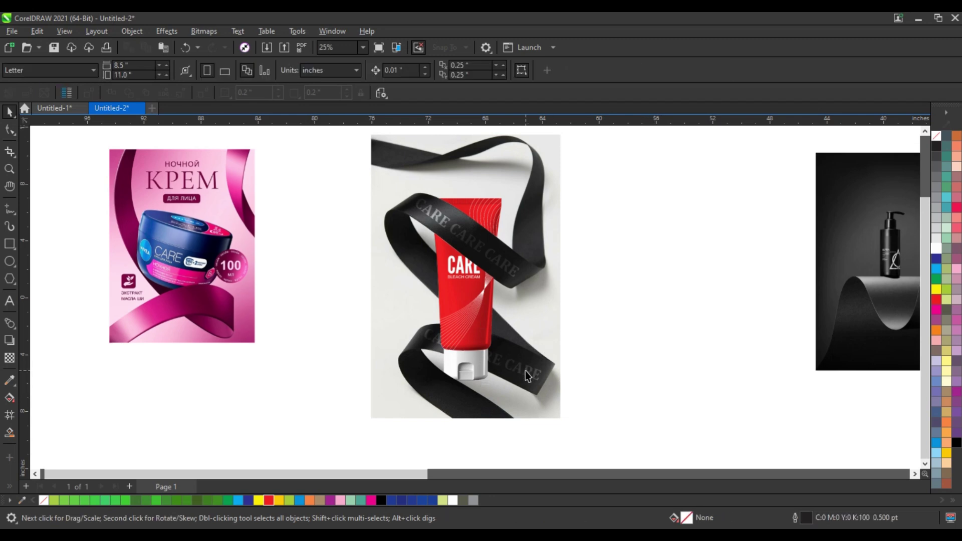
Place a copy of the CARE text on the front lower ribbon below the tube cap, rotated to about 325°.
{"action": "left_click_drag", "start_coordinate": [524, 370], "coordinate": [516, 411]}
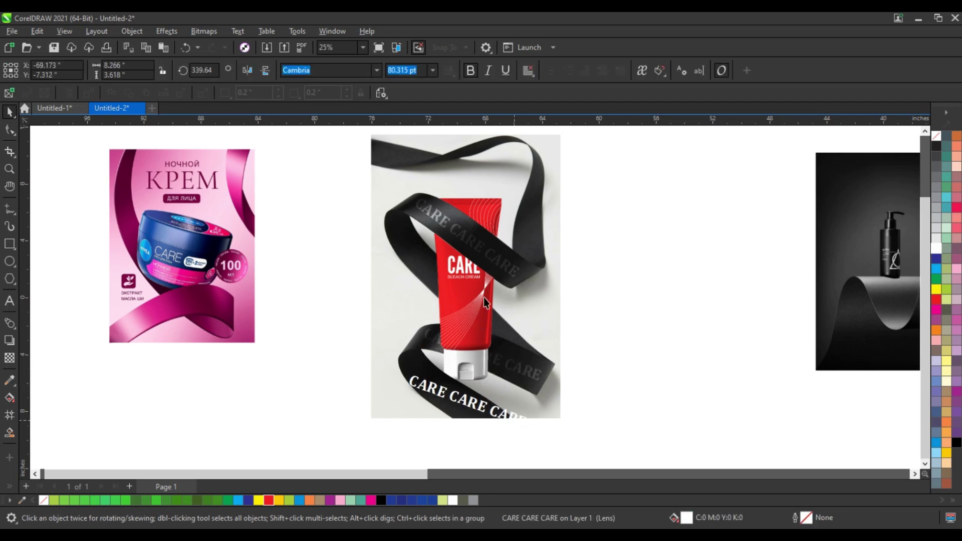
{"action": "scroll", "coordinate": [483, 297], "scroll_direction": "up", "scroll_amount": 4}
{"action": "scroll", "coordinate": [471, 311], "scroll_direction": "down", "scroll_amount": 2}
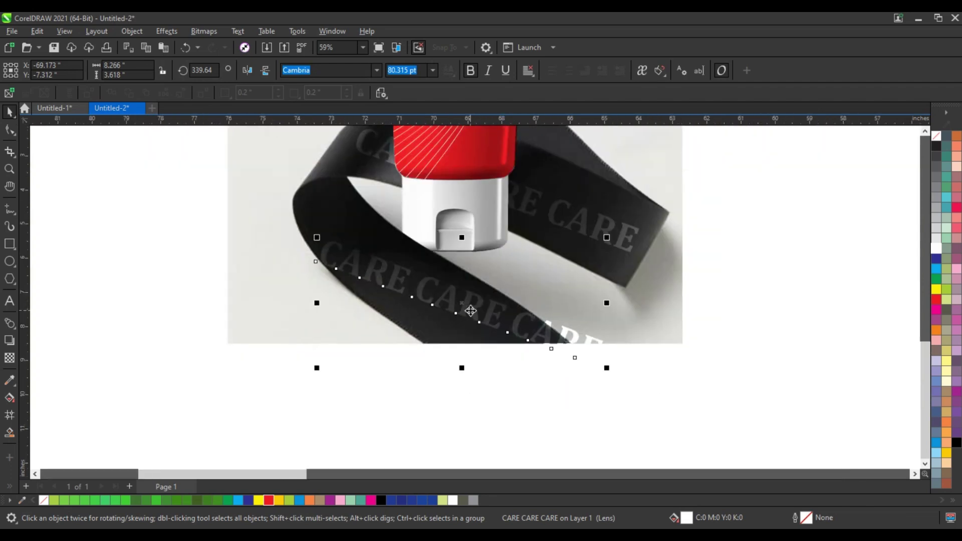
{"action": "left_click", "coordinate": [471, 311]}
{"action": "left_click_drag", "start_coordinate": [607, 368], "coordinate": [557, 382]}
{"action": "left_click_drag", "start_coordinate": [488, 321], "coordinate": [480, 332]}
Delete the last CARE from the front lower ribbon text so that it reads CARE CARE.
{"action": "left_click", "coordinate": [8, 303]}
{"action": "key", "text": "BackSpace"}
{"action": "key", "text": "BackSpace"}
{"action": "key", "text": "BackSpace"}
{"action": "key", "text": "BackSpace"}
{"action": "key", "text": "BackSpace"}
{"action": "key", "text": "BackSpace"}
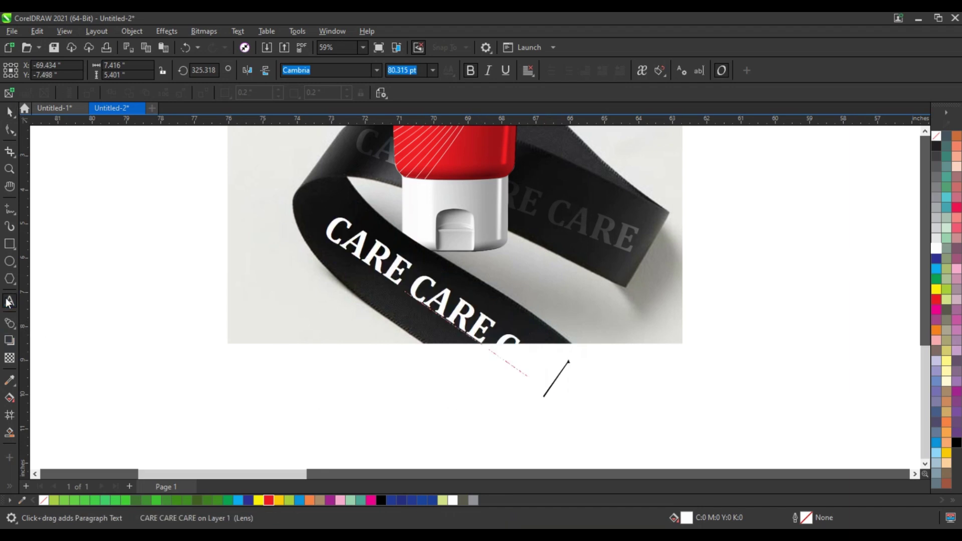
{"action": "type", "text": "E"}
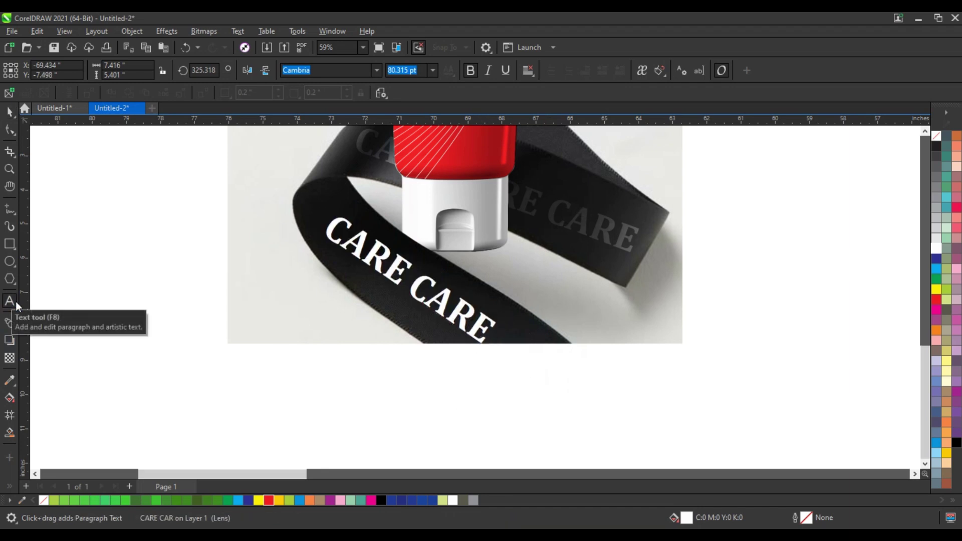
{"action": "left_click", "coordinate": [9, 113]}
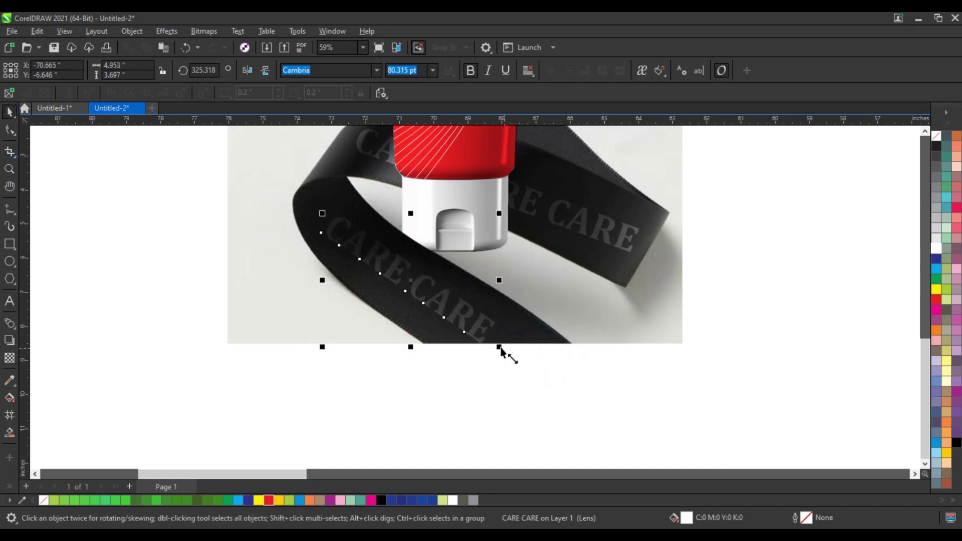
Shrink the CARE CARE text on the front lower ribbon to about 75 pt so it fits inside the poster.
{"action": "left_click_drag", "start_coordinate": [499, 347], "coordinate": [487, 338]}
{"action": "left_click", "coordinate": [257, 311]}
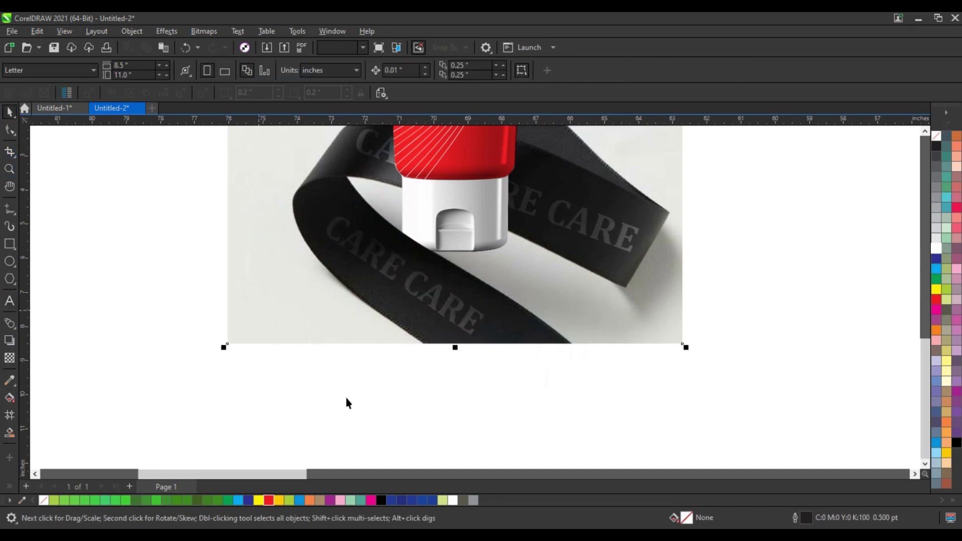
{"action": "scroll", "coordinate": [351, 403], "scroll_direction": "down", "scroll_amount": 3}
{"action": "key", "text": "Escape"}
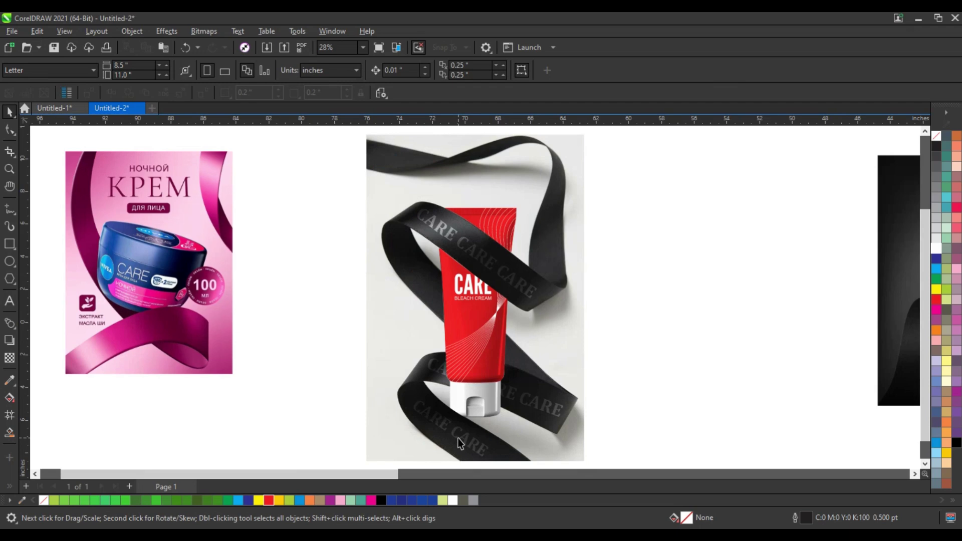
Place a copy of the CARE CARE text on the near-vertical ribbon beside the tube, about 68 pt and rotated to about 86°, slightly skewed to follow the ribbon.
{"action": "left_click", "coordinate": [460, 443]}
{"action": "left_click", "coordinate": [487, 449]}
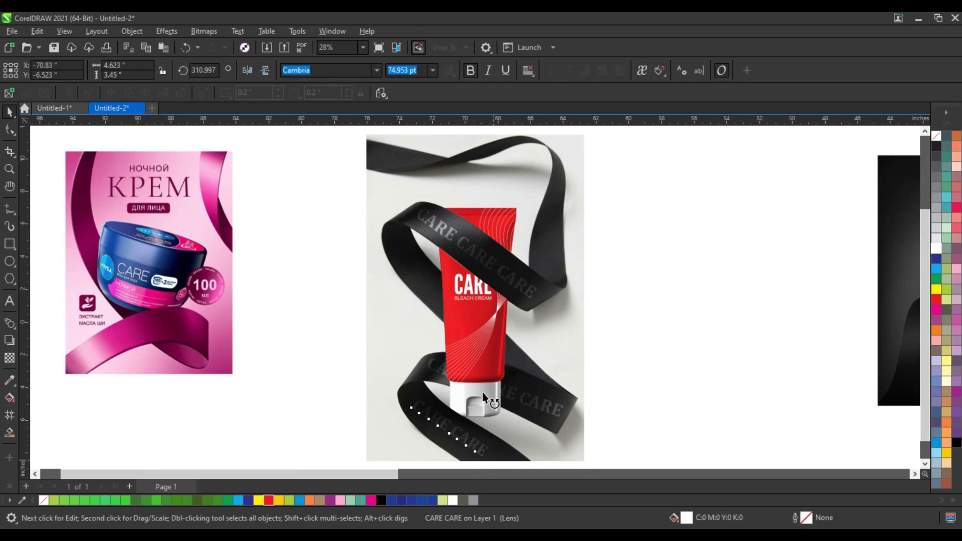
{"action": "left_click_drag", "start_coordinate": [483, 397], "coordinate": [455, 374]}
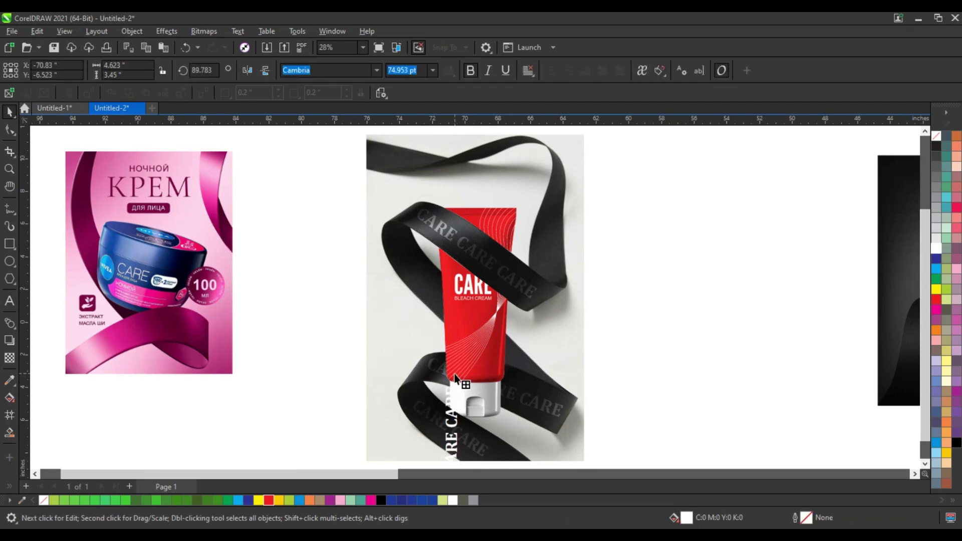
{"action": "left_click", "coordinate": [682, 378]}
{"action": "left_click", "coordinate": [453, 406]}
{"action": "left_click_drag", "start_coordinate": [453, 405], "coordinate": [556, 190]}
{"action": "left_click", "coordinate": [550, 207]}
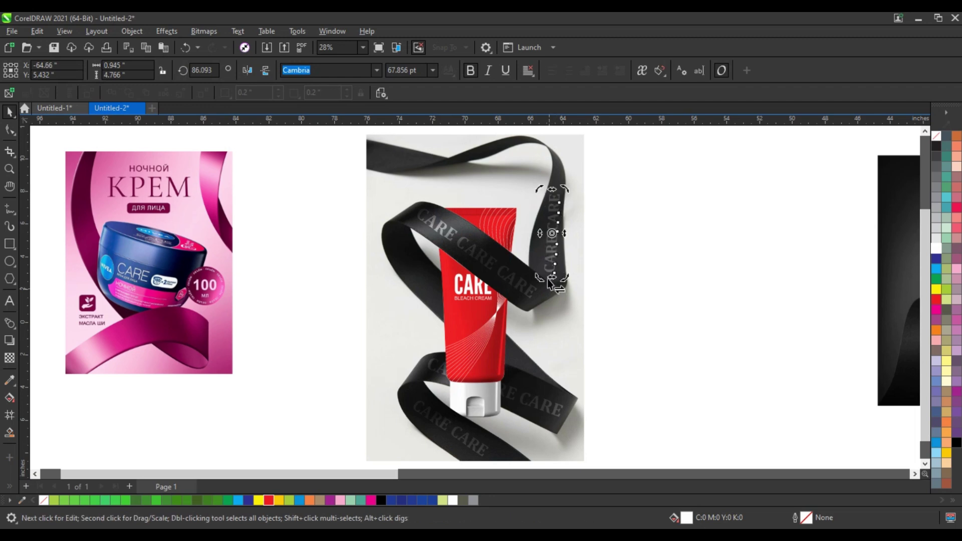
{"action": "left_click_drag", "start_coordinate": [551, 277], "coordinate": [547, 275]}
{"action": "left_click", "coordinate": [656, 314]}
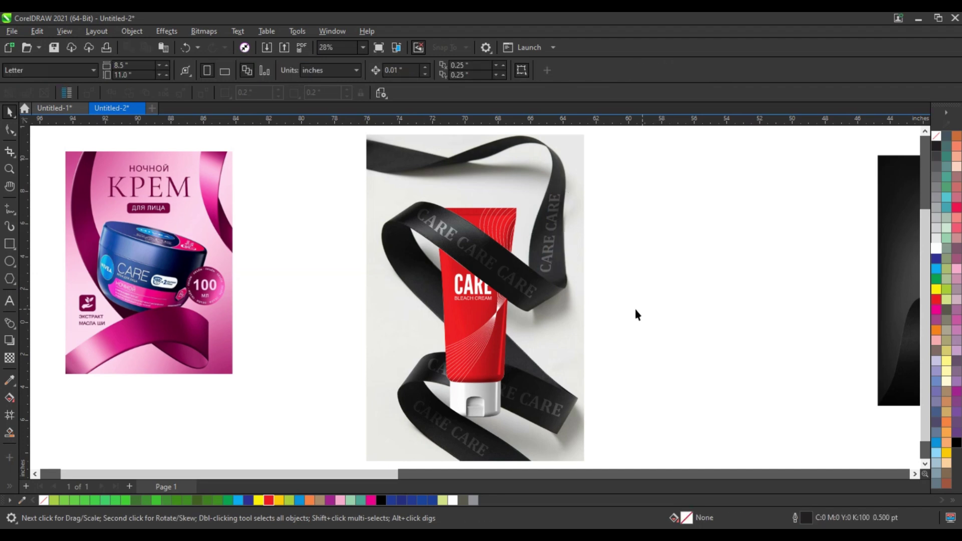
Select all the poster's objects and check the design in a full-screen preview.
{"action": "scroll", "coordinate": [611, 310], "scroll_direction": "down", "scroll_amount": 2}
{"action": "left_click_drag", "start_coordinate": [404, 157], "coordinate": [604, 434]}
{"action": "key", "text": "shift+F2"}
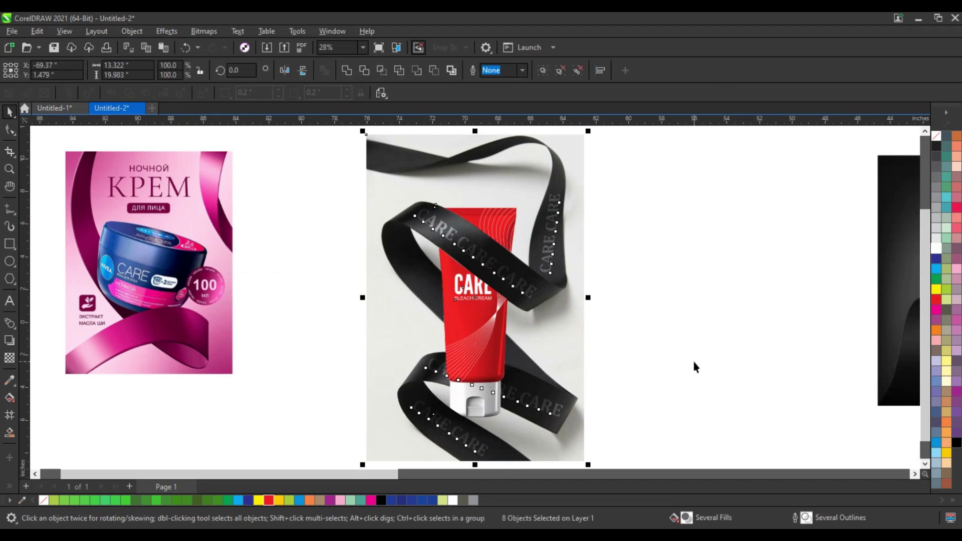
{"action": "key", "text": "F9"}
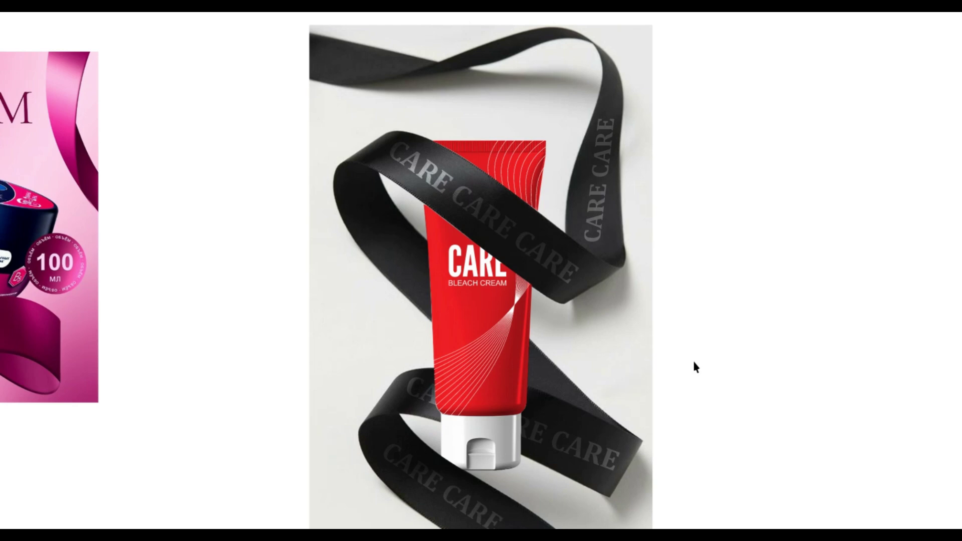
{"action": "key", "text": "Escape"}
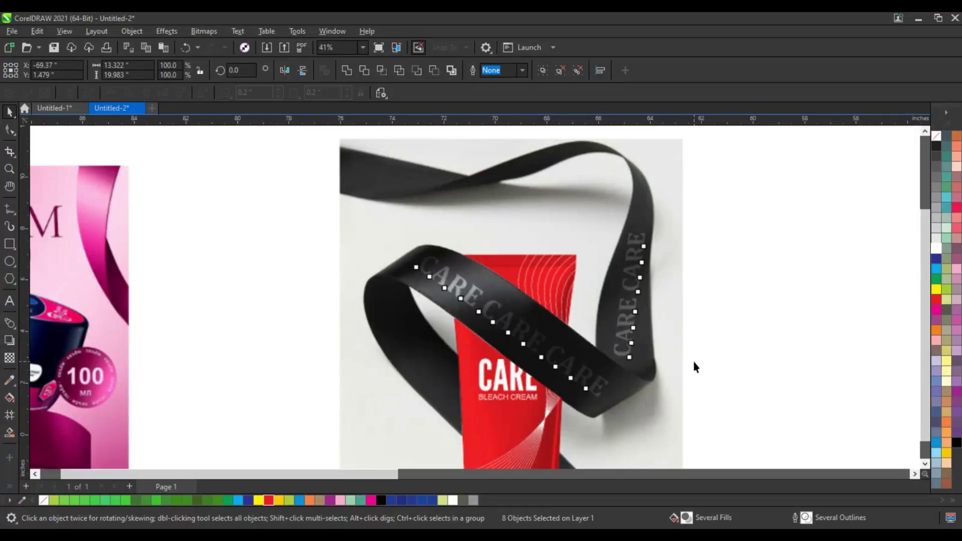